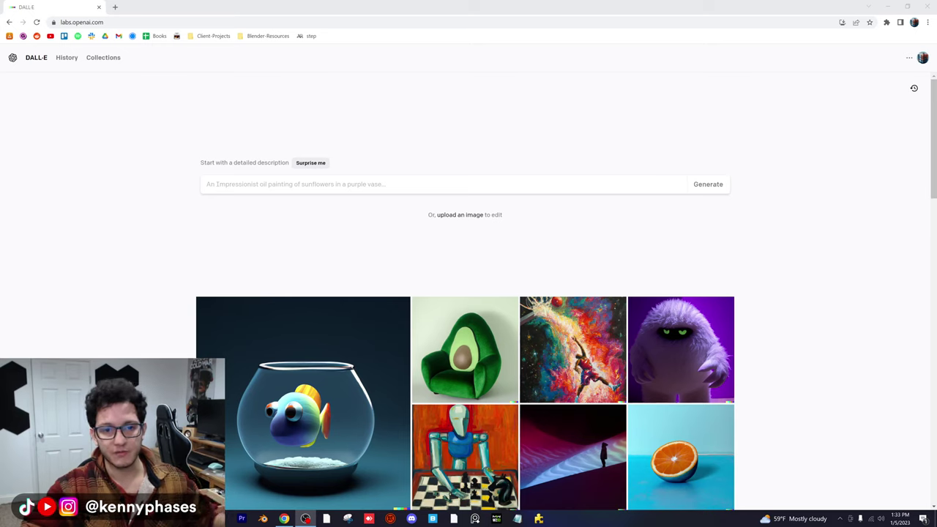
- Generate images from the prompt "geometric city during sunset, made of glass"
click(206, 184)
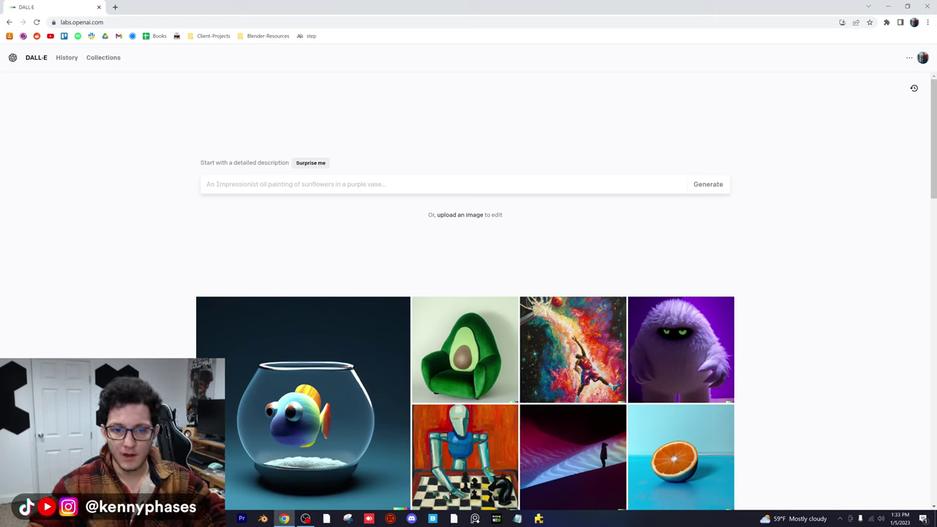
text(geome)
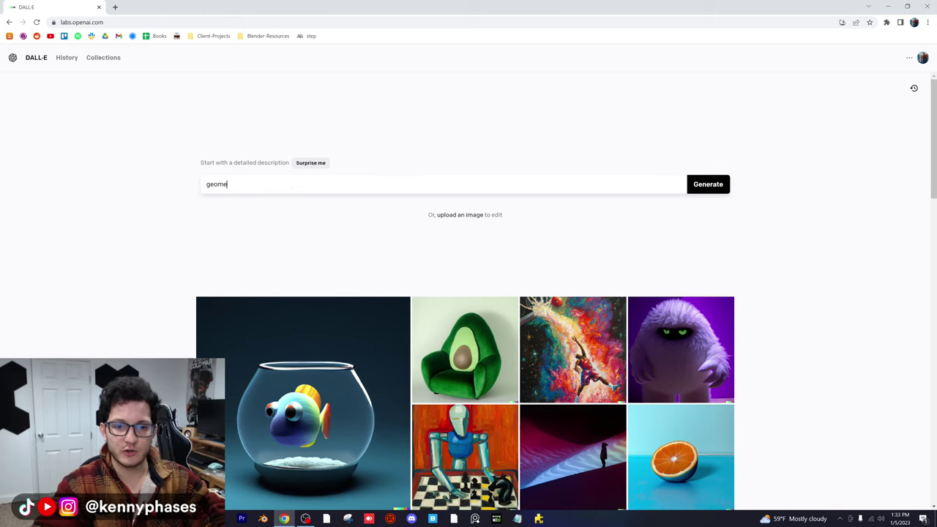
text(tric city duri)
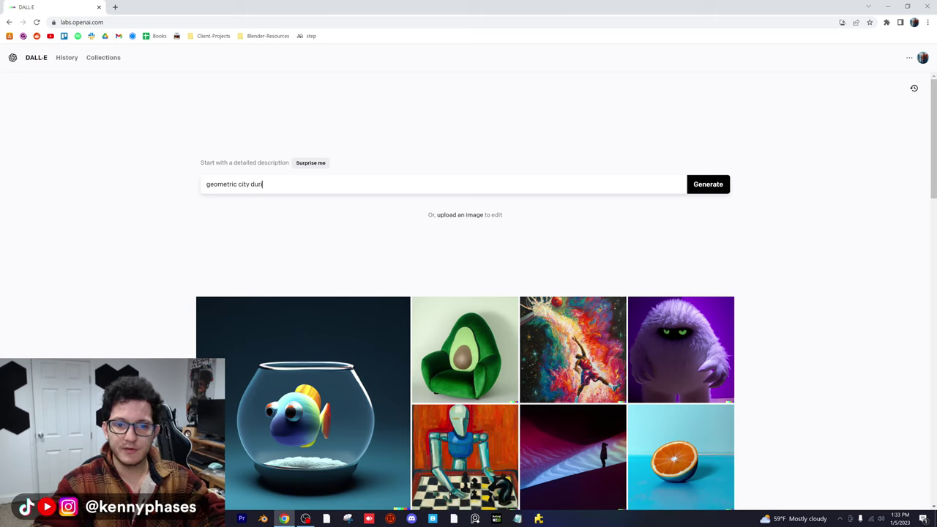
text(ng sunset)
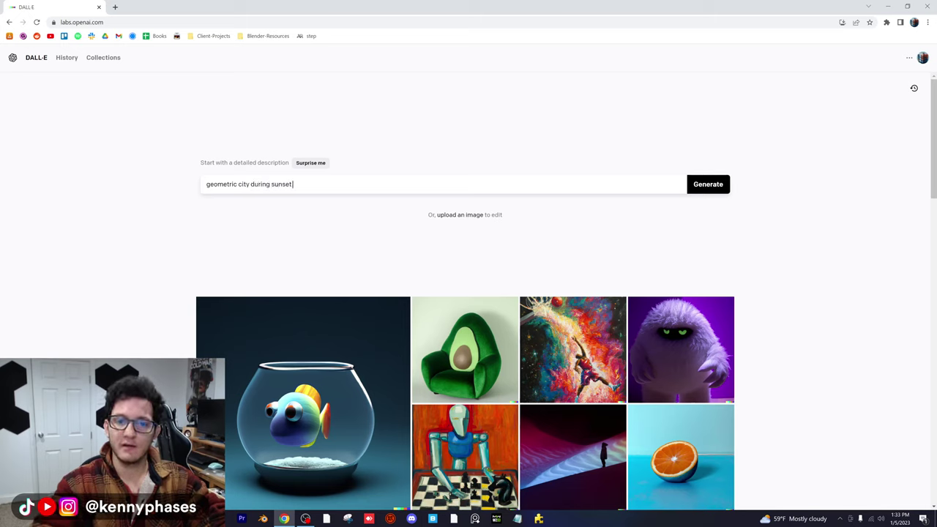
text(, mad)
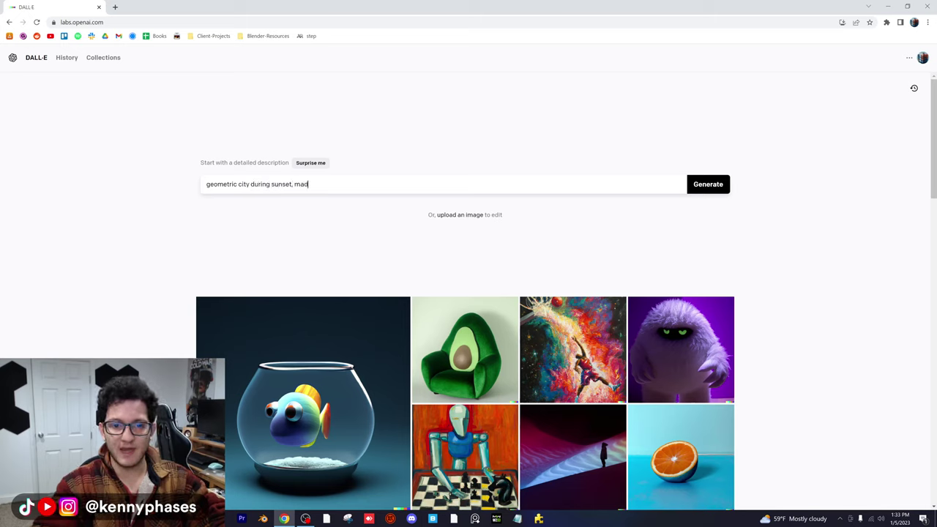
text(e of glass)
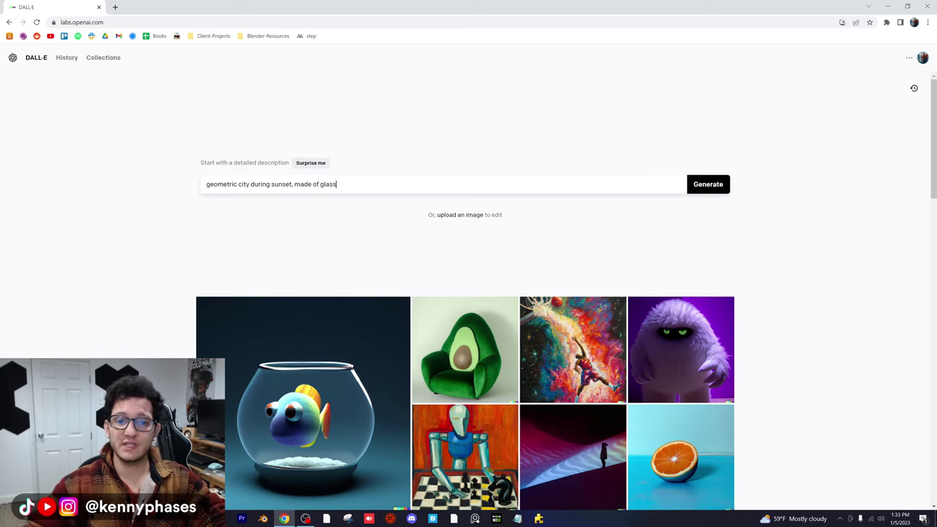
click(695, 189)
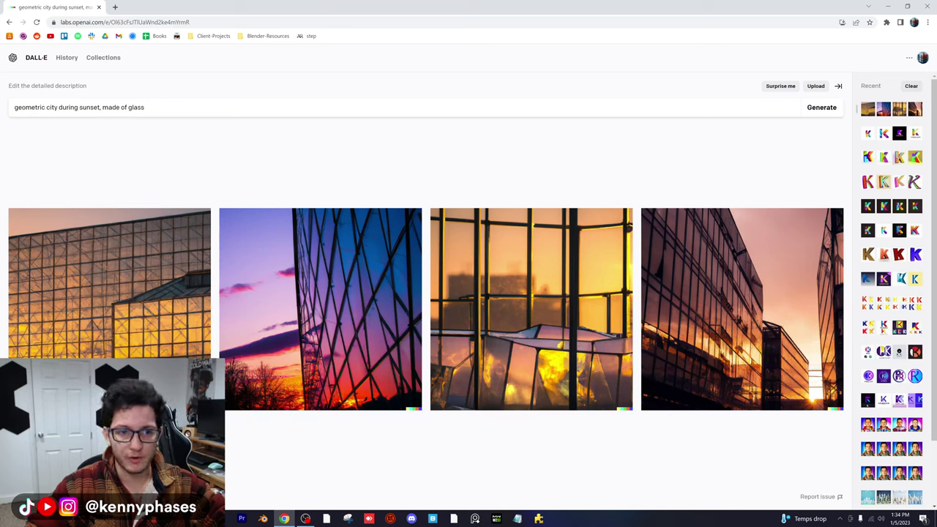
- Replace "geometric" in the prompt with "blocky cubes" and generate a new set of images
double_click(35, 107)
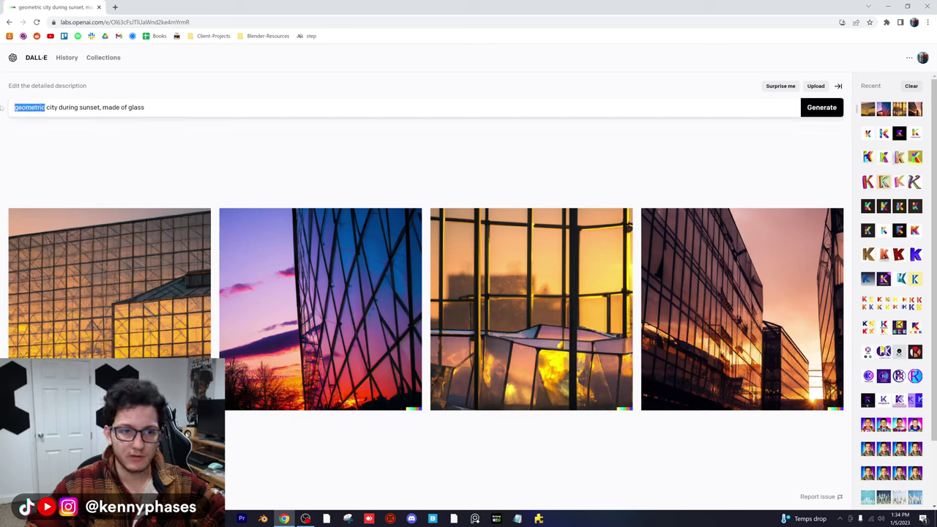
text(blocky )
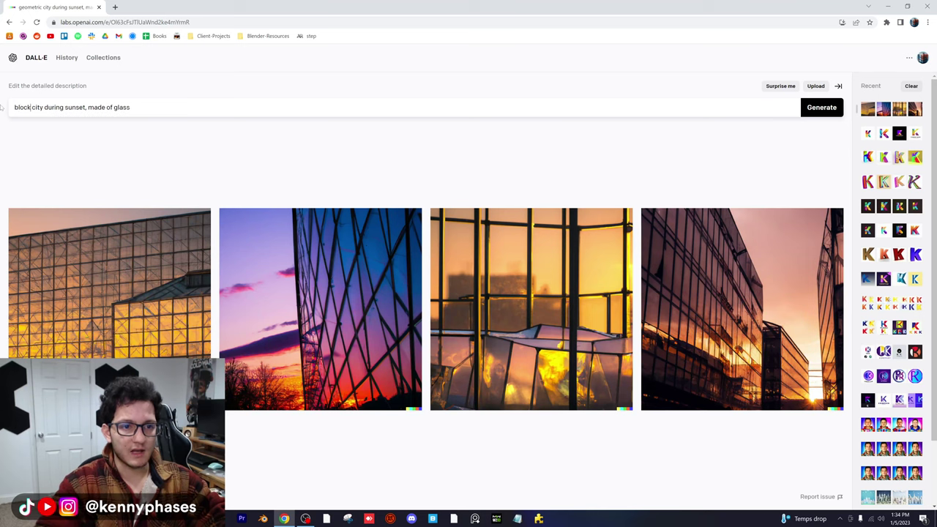
text(cyu)
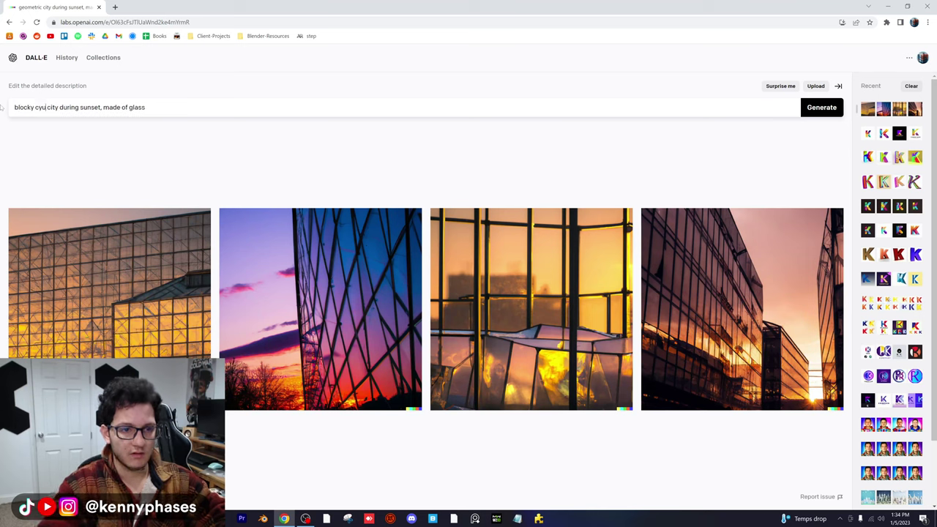
key(BackSpace)
key(BackSpace)
text(yber)
key(BackSpace)
key(BackSpace)
key(BackSpace)
key(BackSpace)
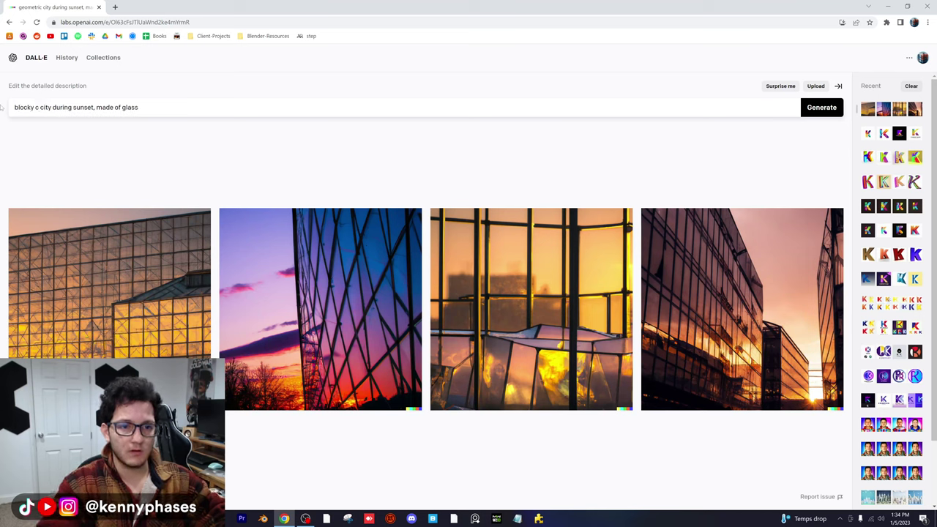
text(andy)
key(BackSpace)
key(BackSpace)
key(BackSpace)
key(BackSpace)
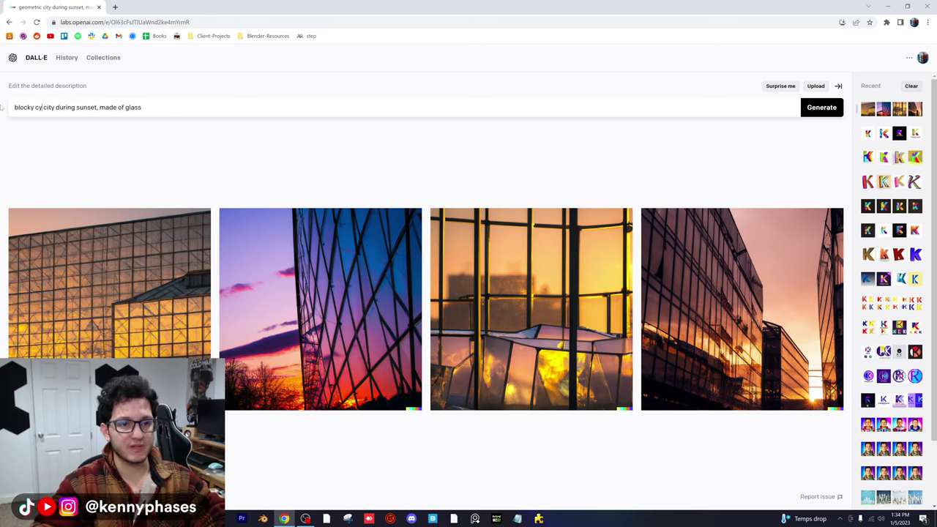
text(ubes)
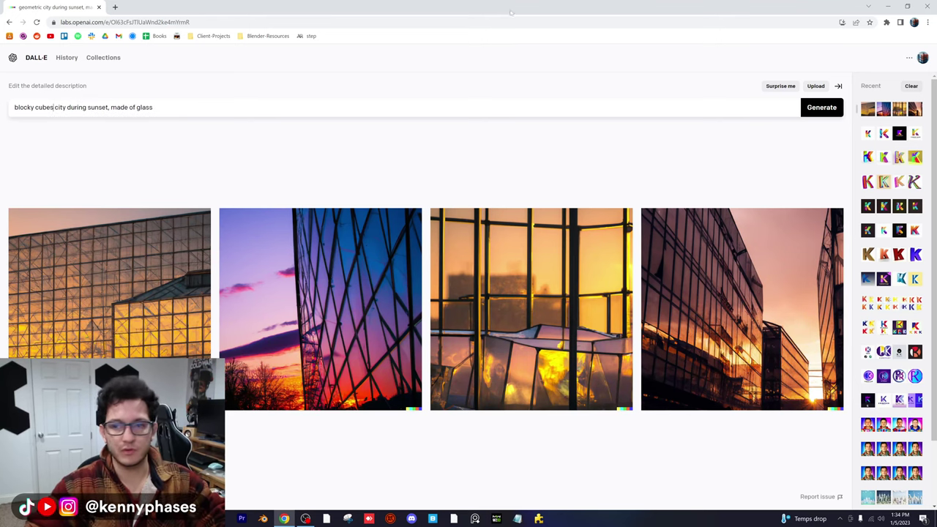
key(Return)
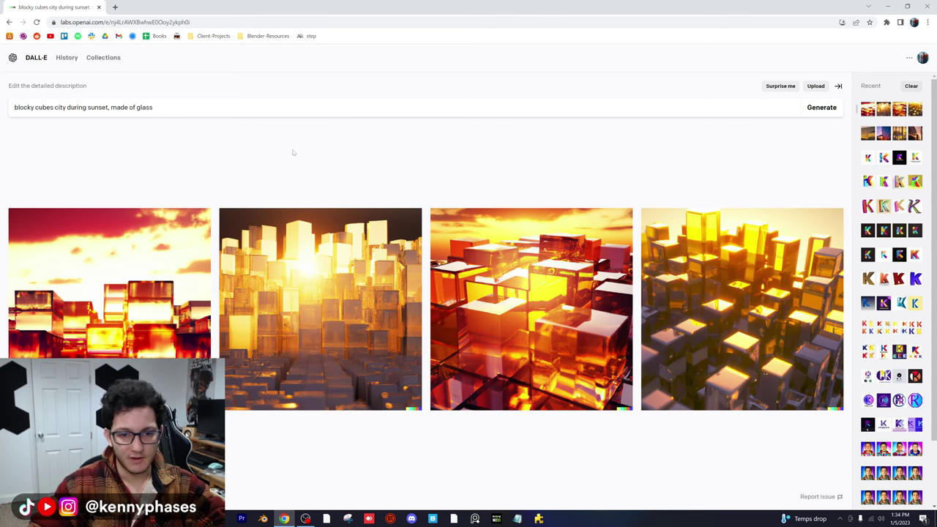
- Examine the four generated blocky city images at full size, ending back on the first one
click(168, 251)
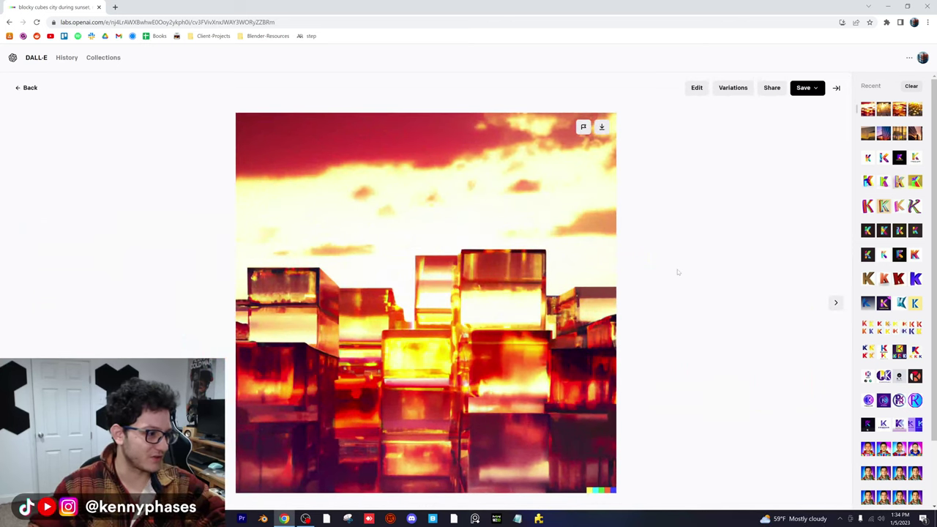
click(834, 305)
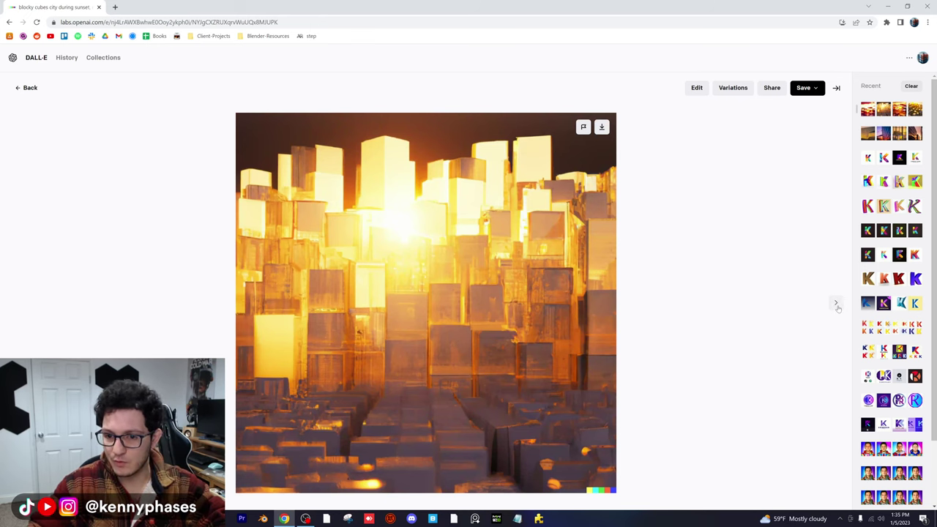
click(837, 305)
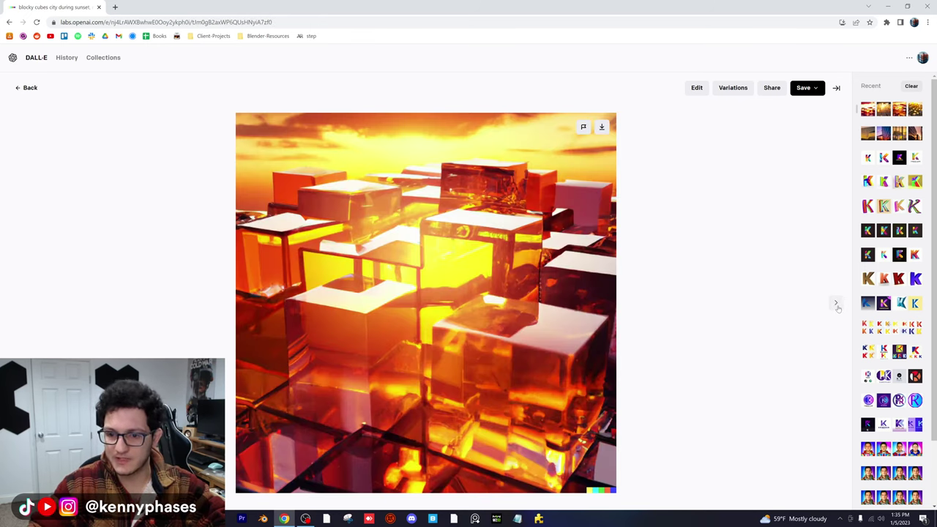
click(837, 305)
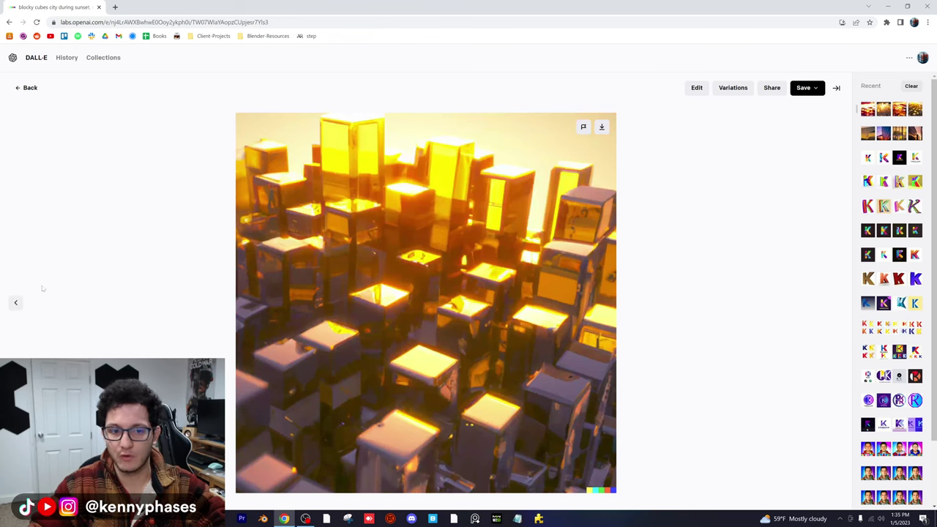
click(17, 301)
click(18, 301)
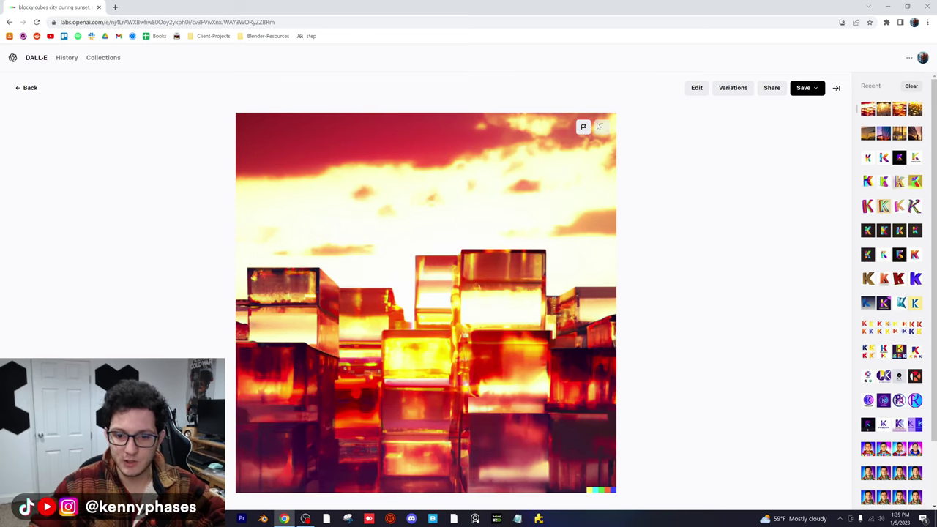
- Download the red-sky glass cube image, open it in the image viewer and minimize the browser
click(600, 126)
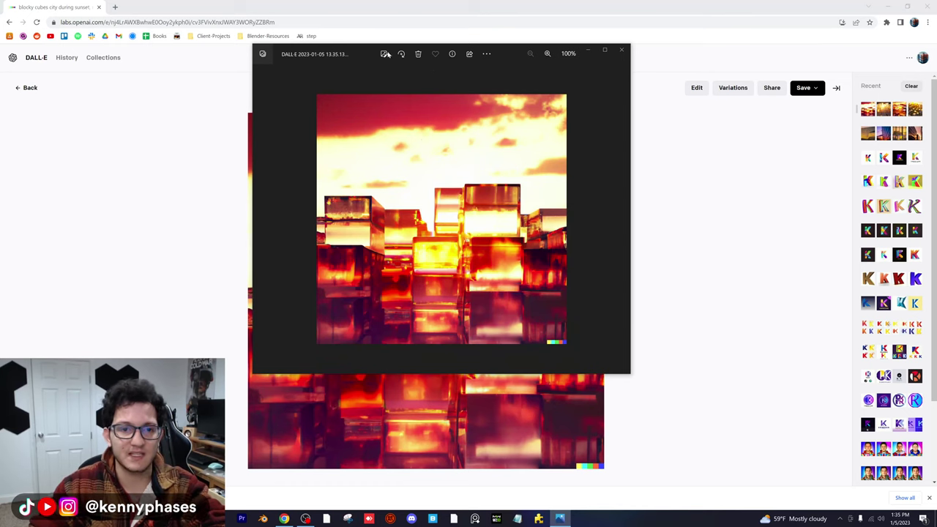
click(889, 6)
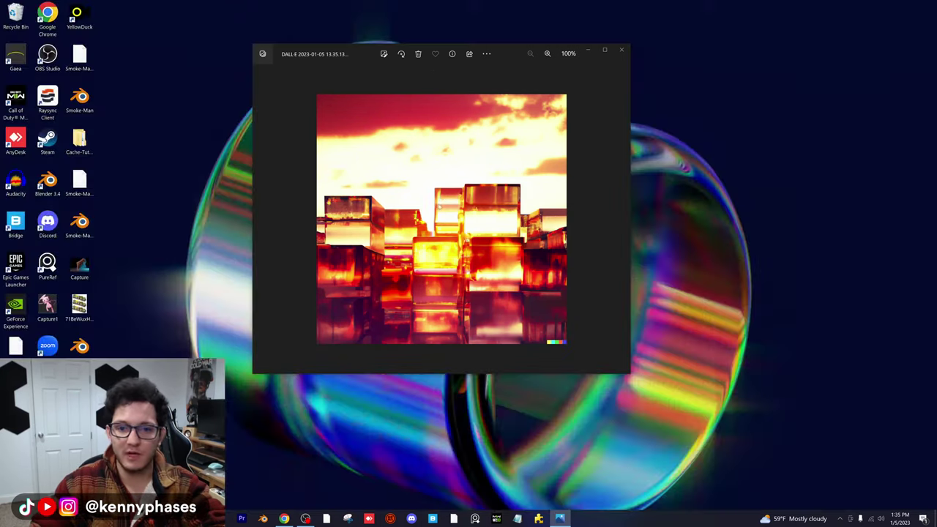
drag(370, 58, 527, 96)
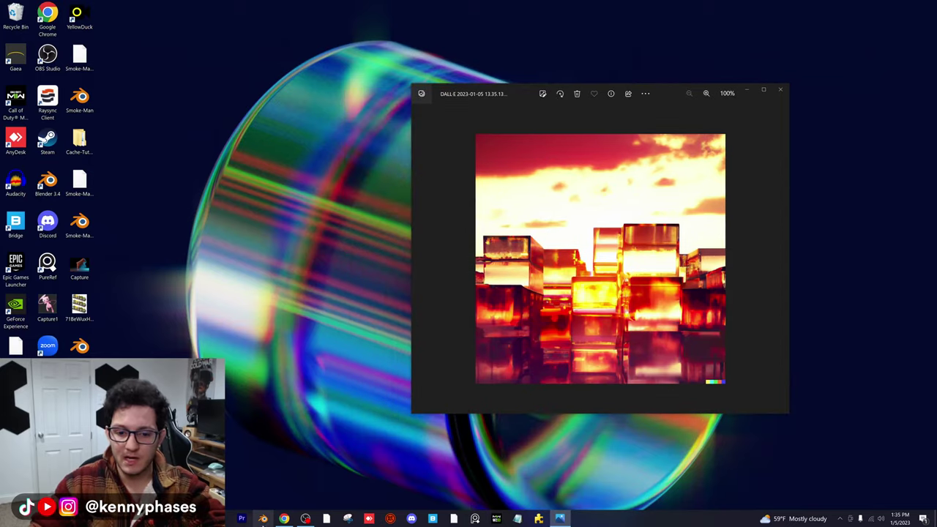
- Launch Blender and save the new default scene to the Desktop as Dall-E-Abstract-Art.blend
click(264, 518)
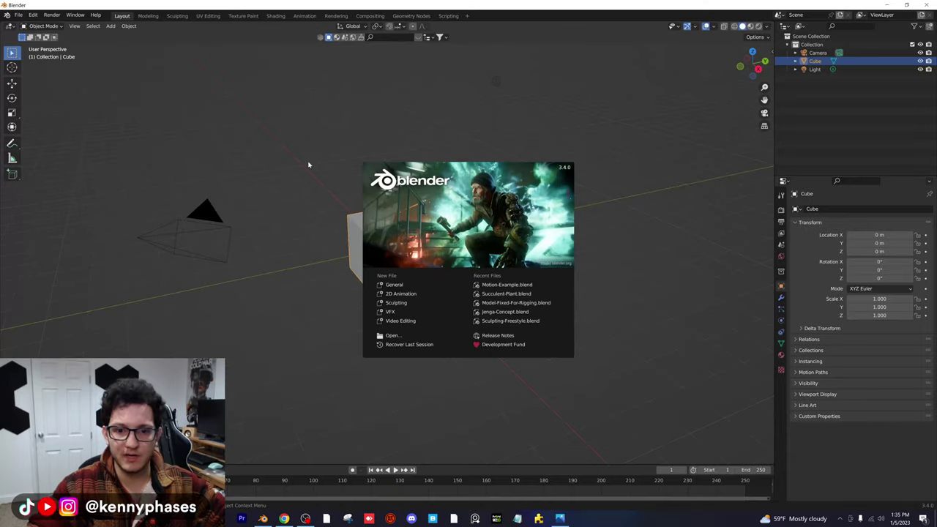
click(309, 167)
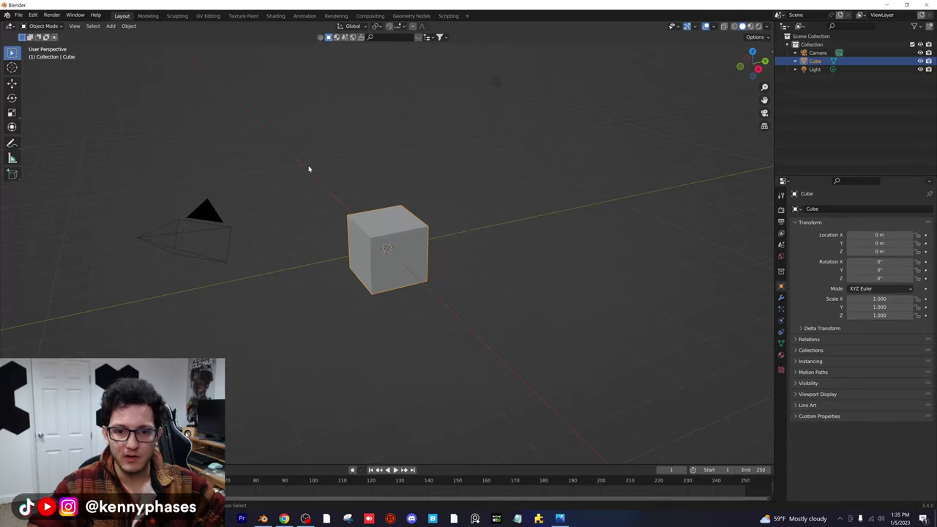
key(ctrl+s)
click(214, 196)
click(289, 377)
text(Dall-E)
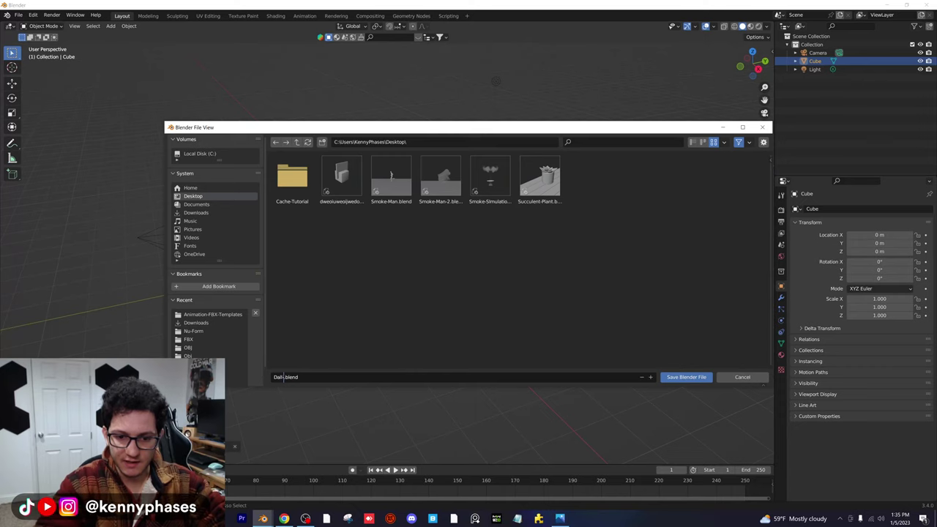
text(-Abstract)
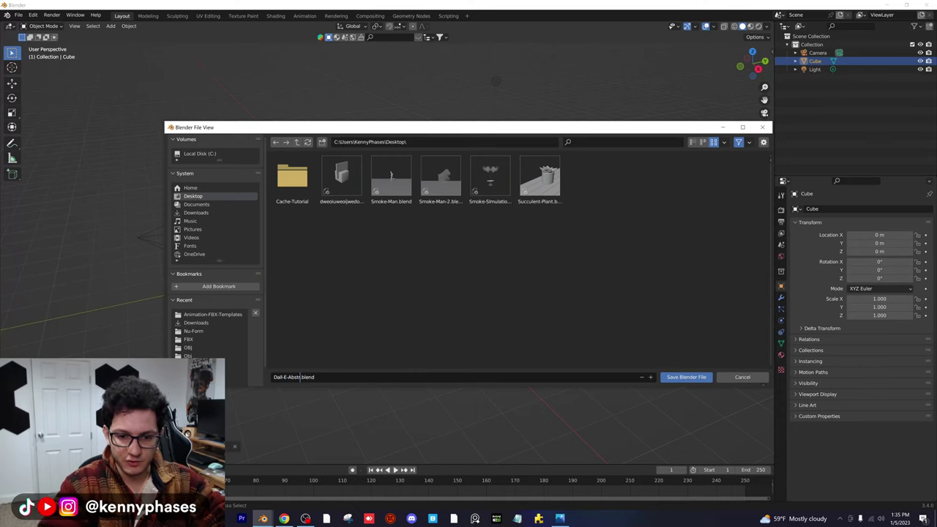
text(-Art)
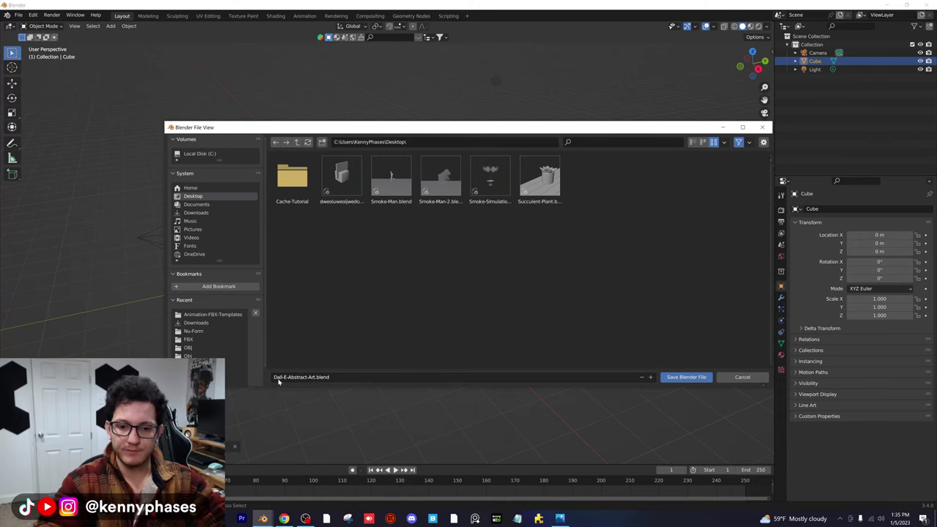
key(Return)
- Arrange Blender and the reference image side by side, enlarging the reference to 146%
drag(376, 5, 1, 147)
click(703, 165)
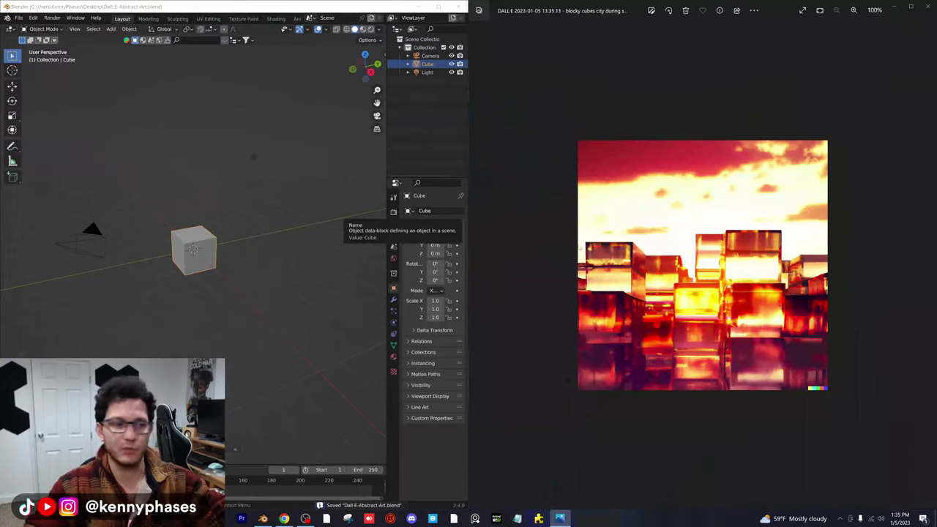
scroll(661, 262, up, 4)
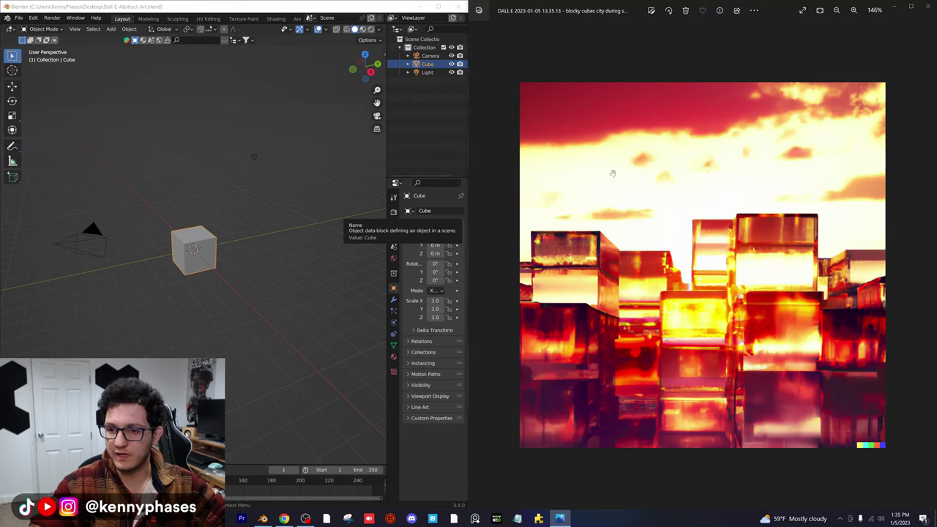
- Widen the properties area, set the output's Y resolution to 1920 px and look through the camera
click(272, 213)
middle_drag(271, 213, 249, 211)
click(393, 223)
drag(388, 231, 307, 251)
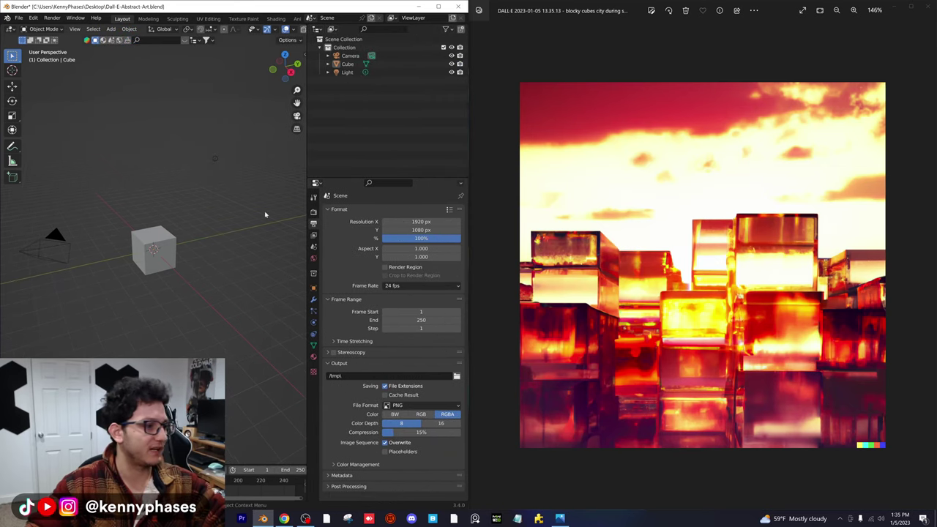
click(421, 230)
text(1920)
key(Return)
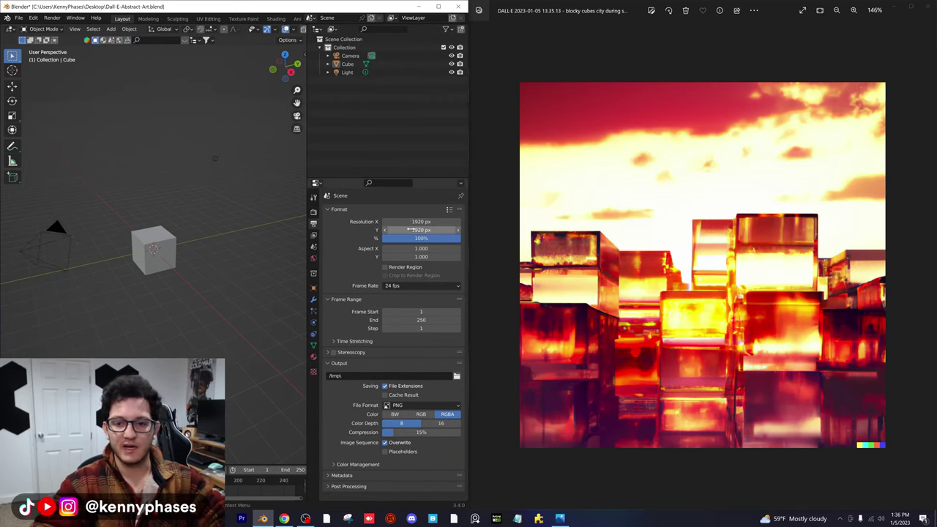
key(KP_0)
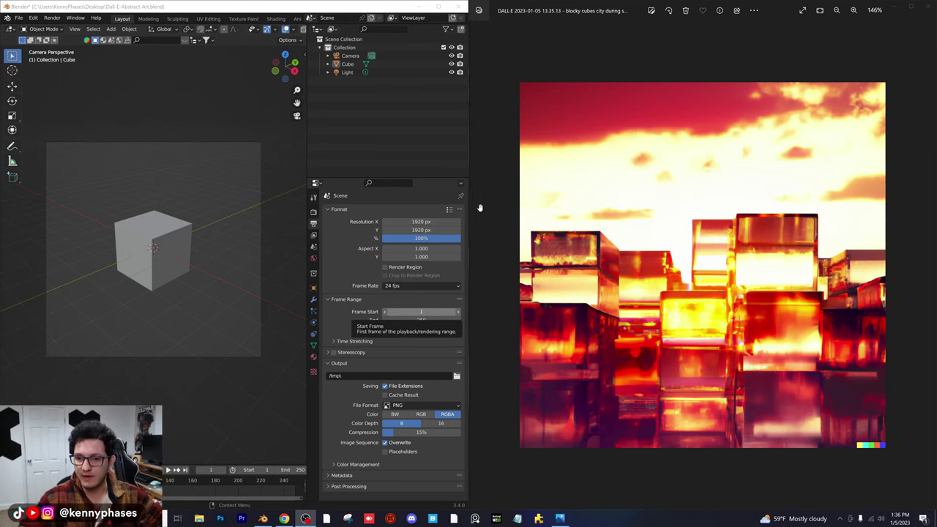
- Widen the modelling window, select the camera, show its transform values and leave the camera view
drag(470, 193, 628, 195)
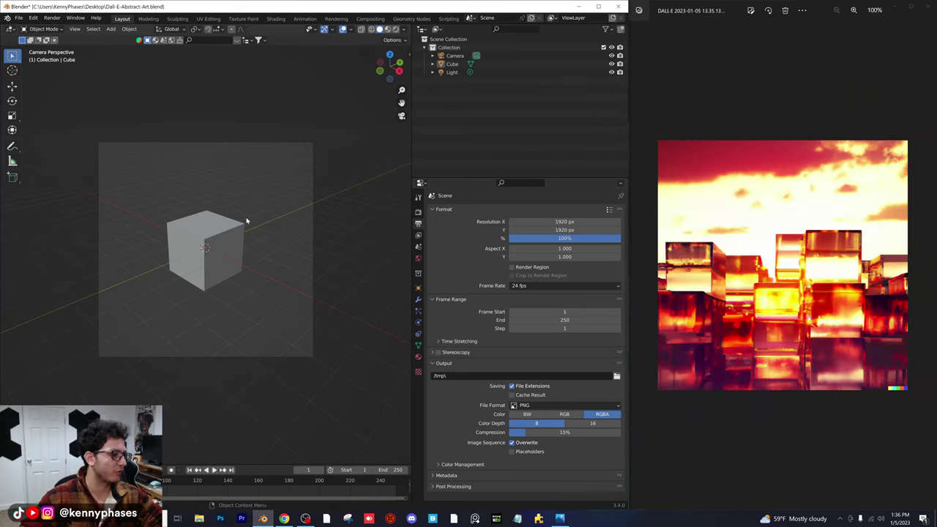
click(455, 56)
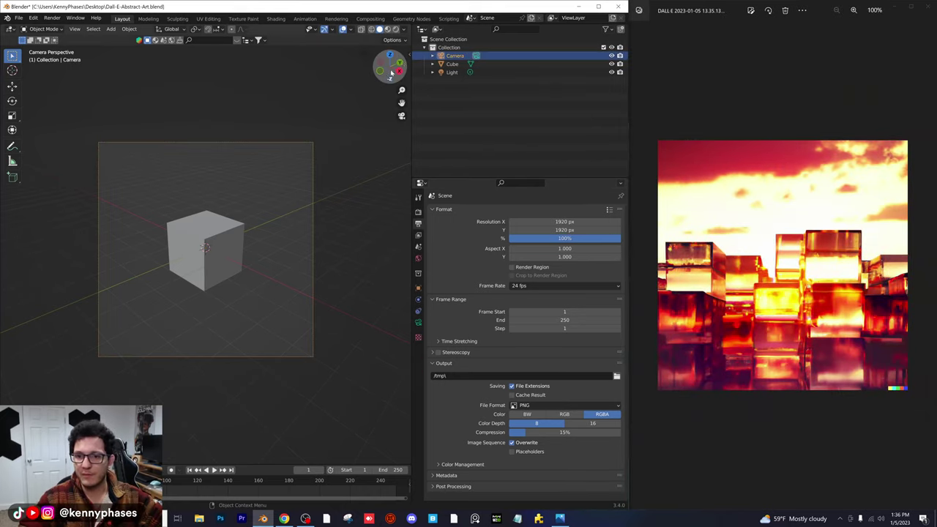
click(407, 55)
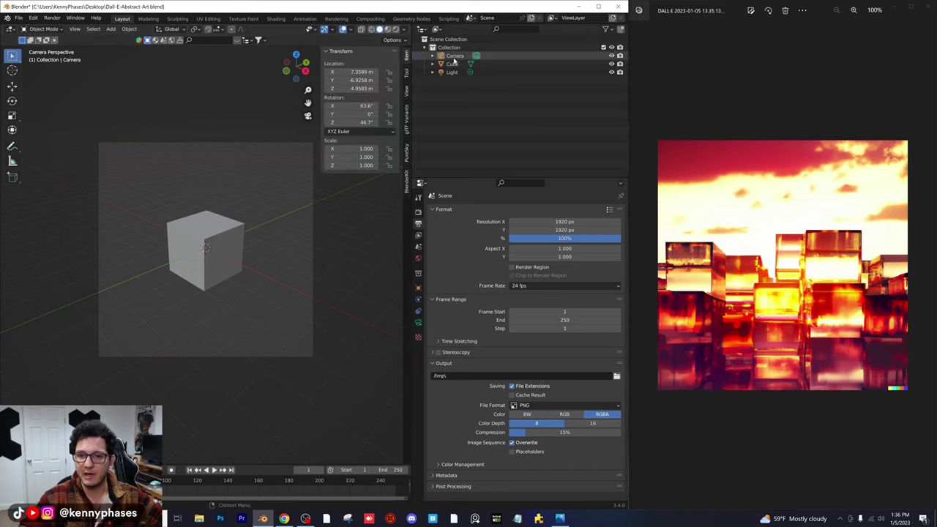
key(KP_0)
- Set the camera's location and rotation to 0 on all three axes
click(351, 72)
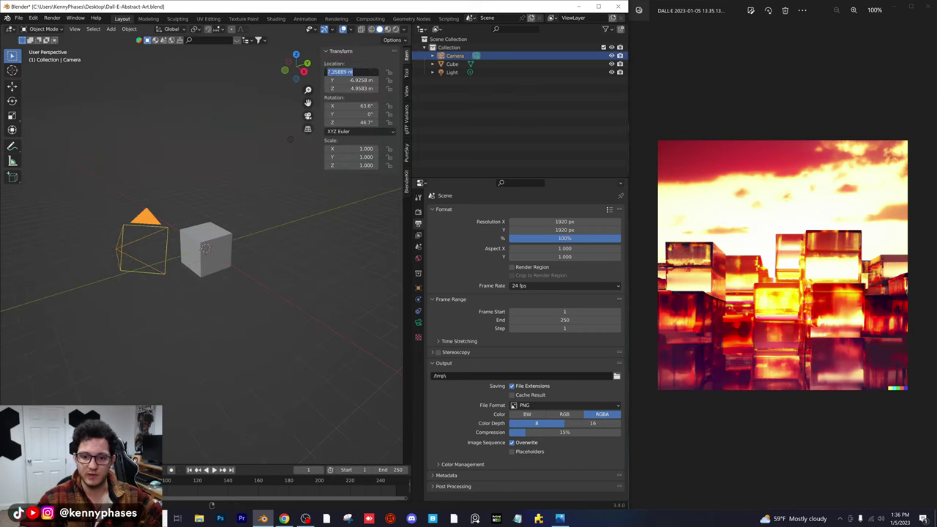
text(0)
key(Tab)
text(0)
key(Tab)
text(0)
key(Tab)
text(0)
key(Tab)
text(0)
key(Tab)
text(0)
key(Return)
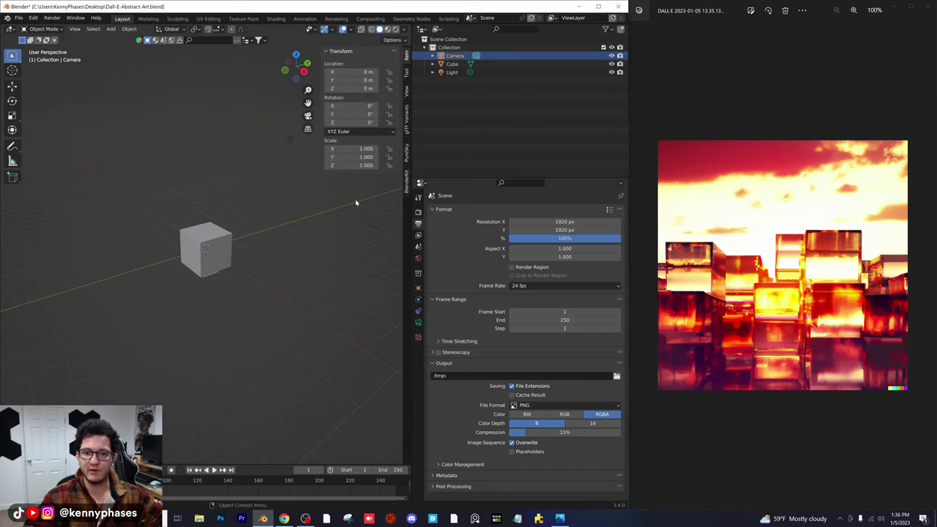
- Rotate the camera 90° on X, move it to -7.39 m on Y and look through it
click(358, 106)
text(90)
key(Return)
drag(358, 80, 263, 79)
middle_drag(188, 253, 203, 228)
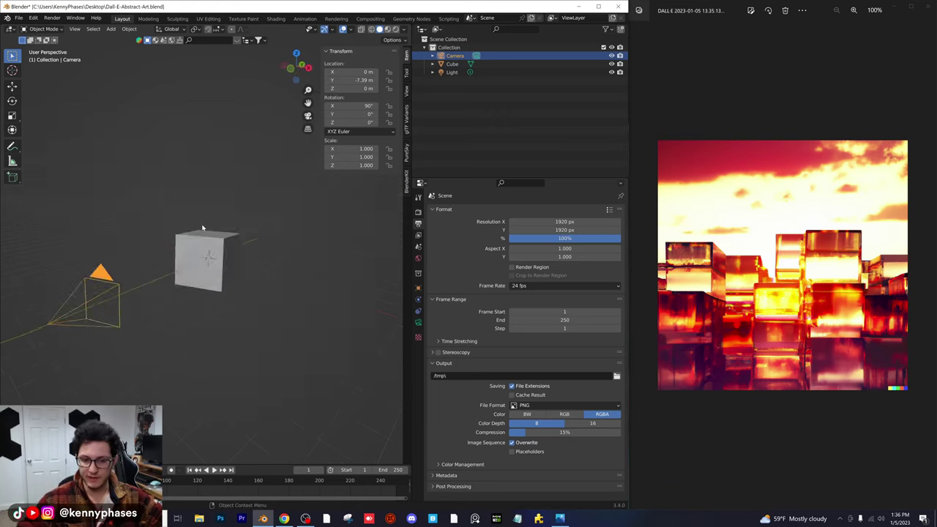
key(KP_0)
- Set the render engine to Cycles with GPU Compute and preview the scene in rendered shading
click(418, 212)
click(553, 211)
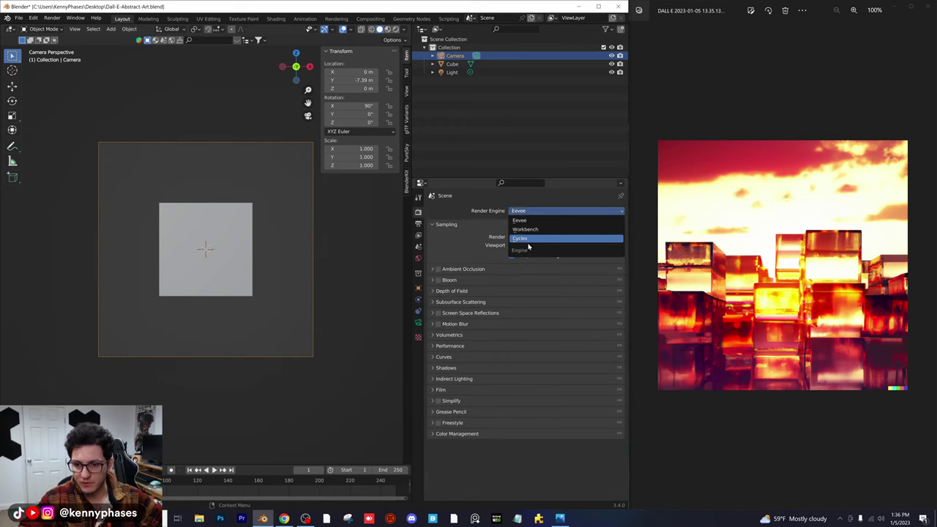
click(528, 242)
click(537, 232)
click(528, 250)
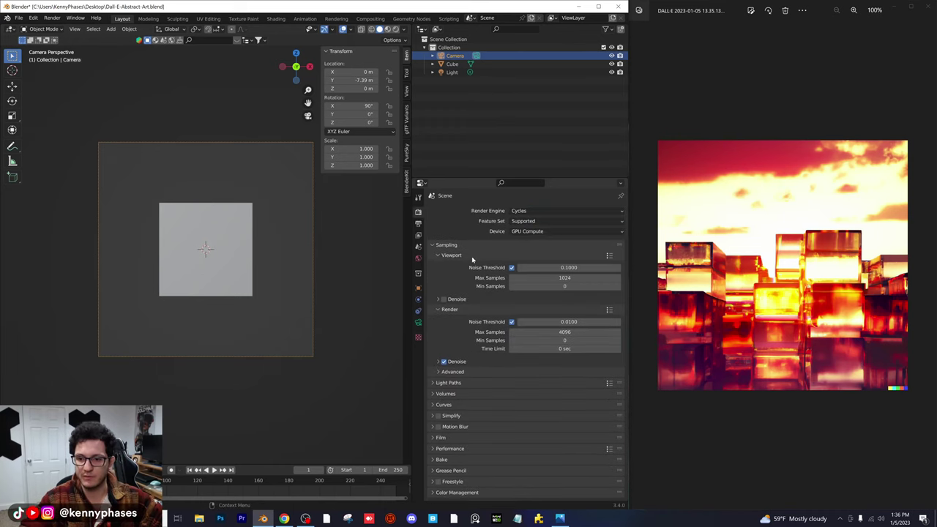
key(z)
key(8)
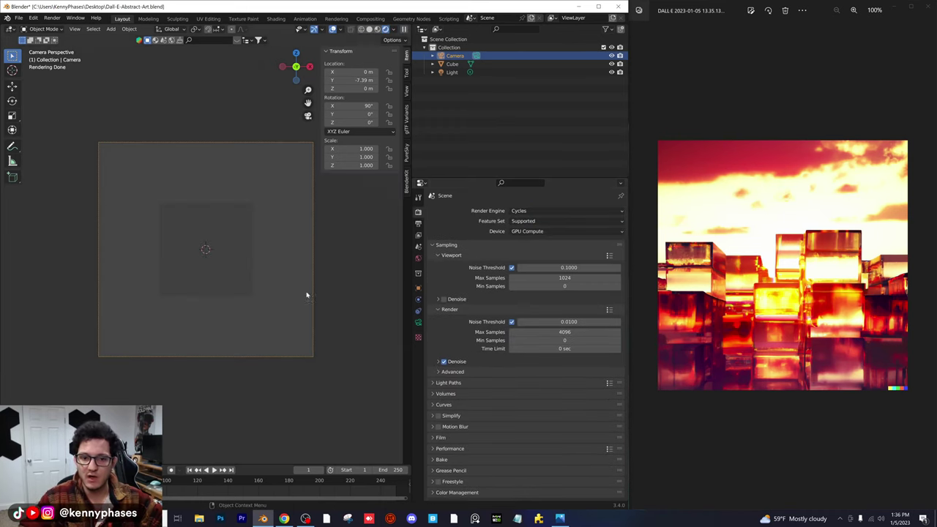
- Assign an Environment Texture to the world background's color
click(418, 259)
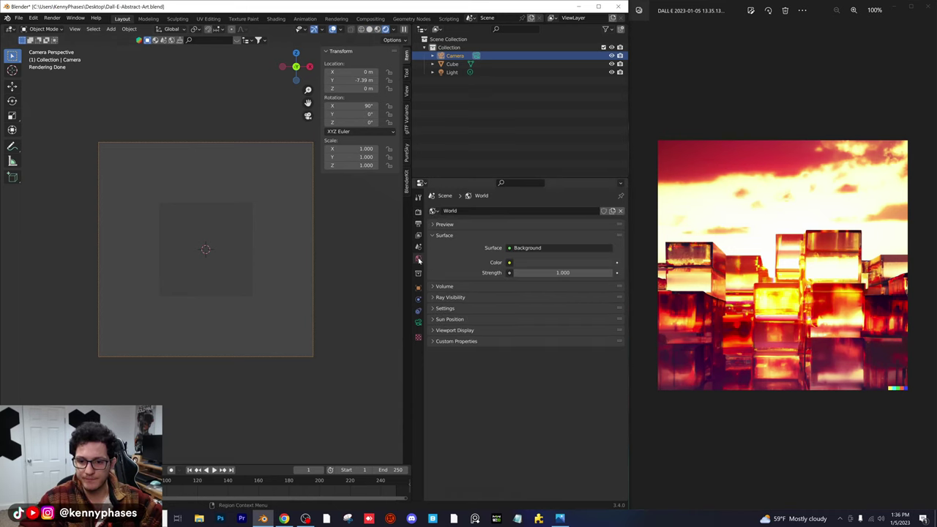
click(508, 263)
click(328, 306)
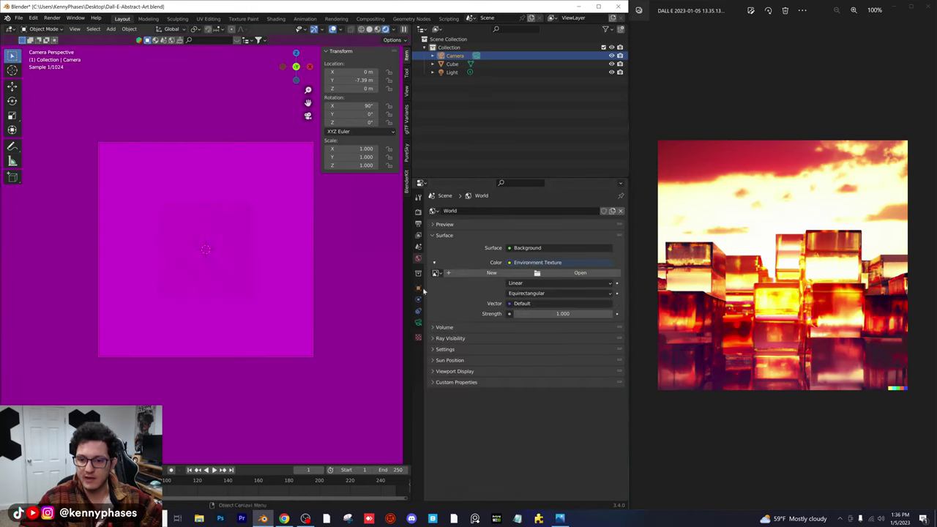
- Load the_sky_is_on_fire_4k.hdr from the Documents\Blender\HDRIs folder as the environment image, save the file and return to the camera view
click(596, 273)
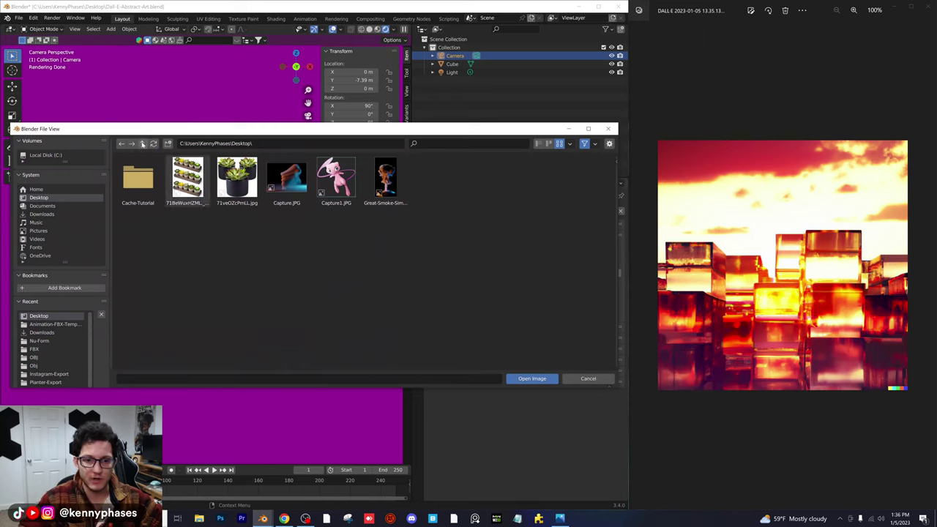
click(48, 341)
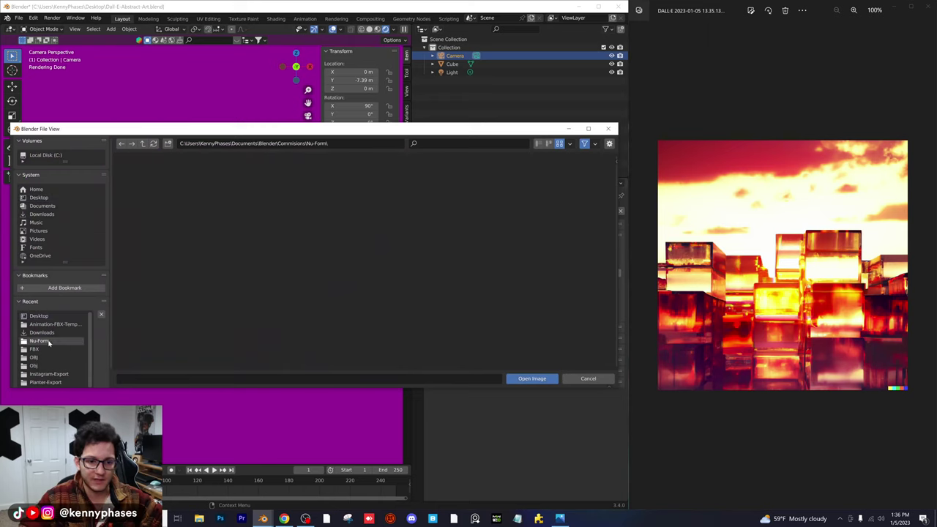
click(142, 144)
click(142, 144)
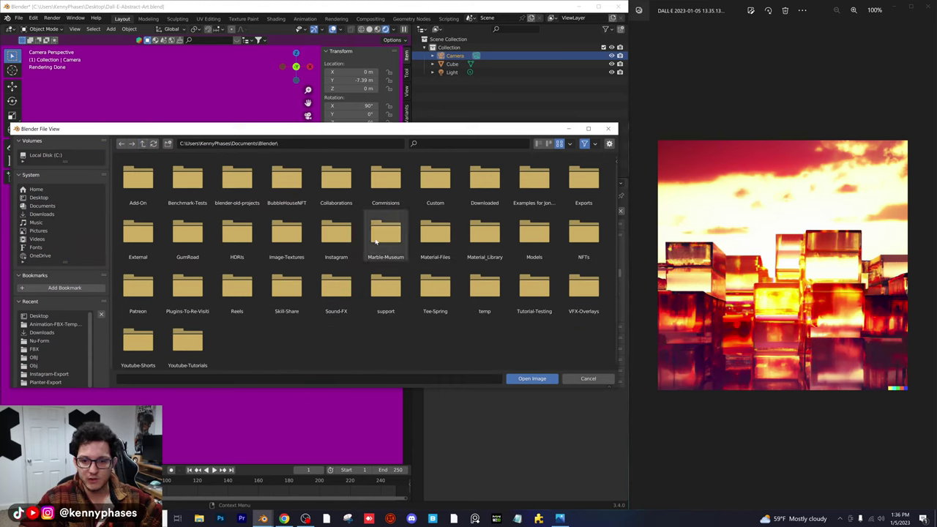
click(247, 240)
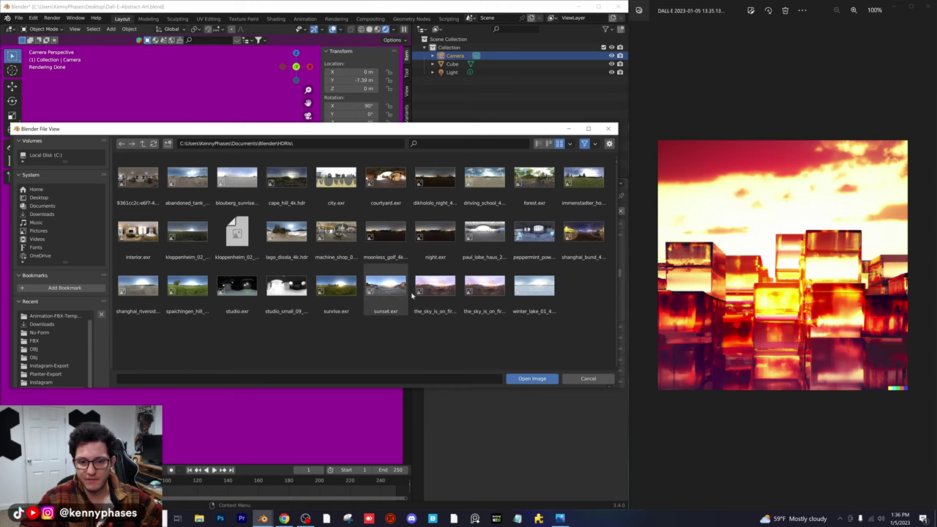
click(477, 290)
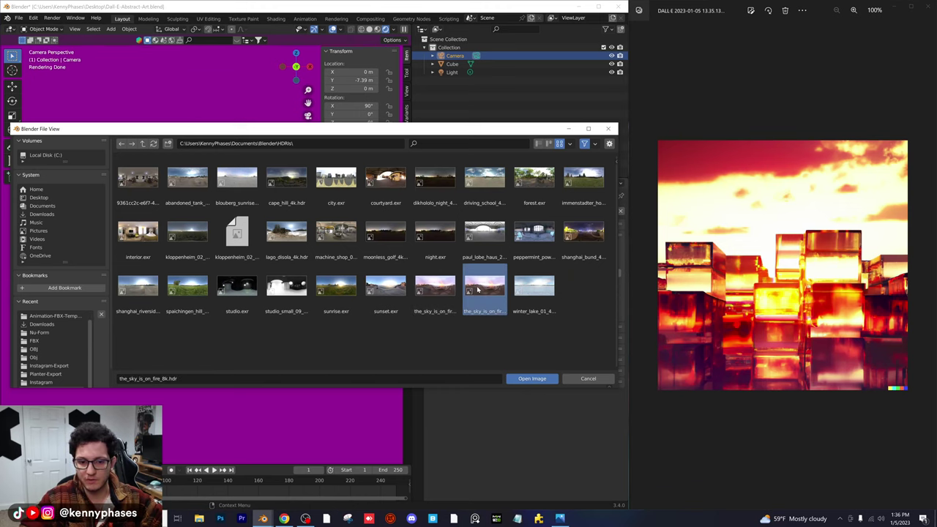
double_click(435, 287)
key(ctrl+s)
middle_drag(240, 222, 210, 191)
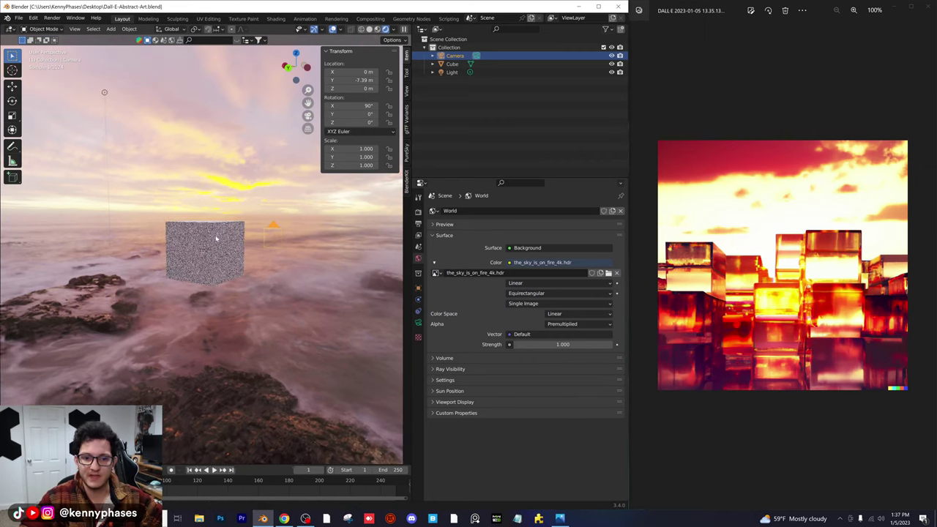
key(KP_0)
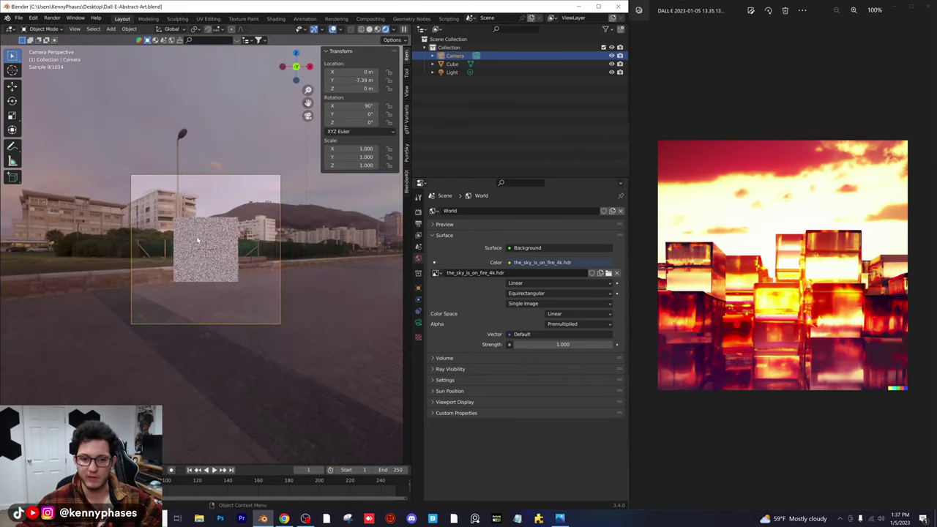
- Open the world's shader nodes in the Shading workspace, making room before the environment texture node
click(276, 18)
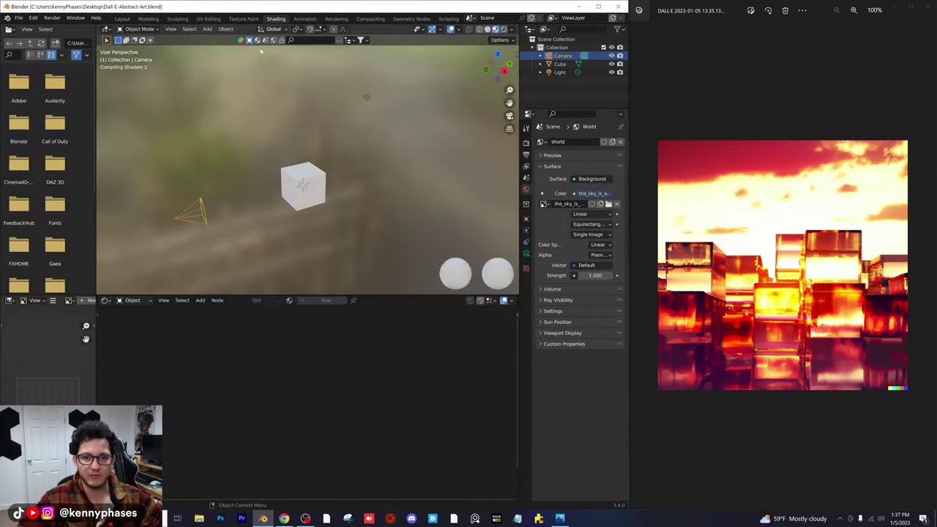
click(128, 301)
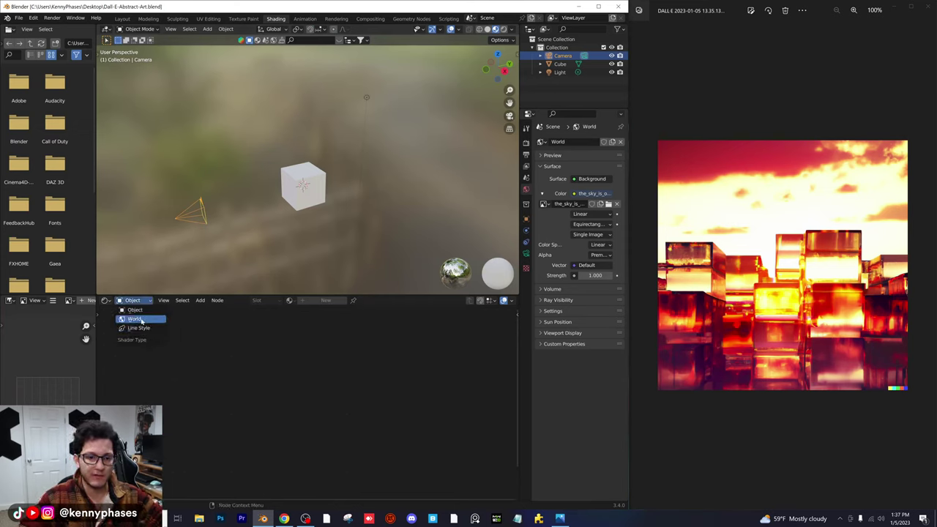
click(142, 315)
scroll(256, 355, down, 5)
middle_drag(266, 371, 377, 432)
- Add a Mapping node and a Texture Coordinate node ahead of the environment texture in the world nodes
click(190, 301)
click(216, 312)
text(map)
key(Return)
click(152, 341)
click(200, 300)
click(216, 311)
text(texture coo)
key(Return)
click(109, 342)
scroll(250, 365, down, 1)
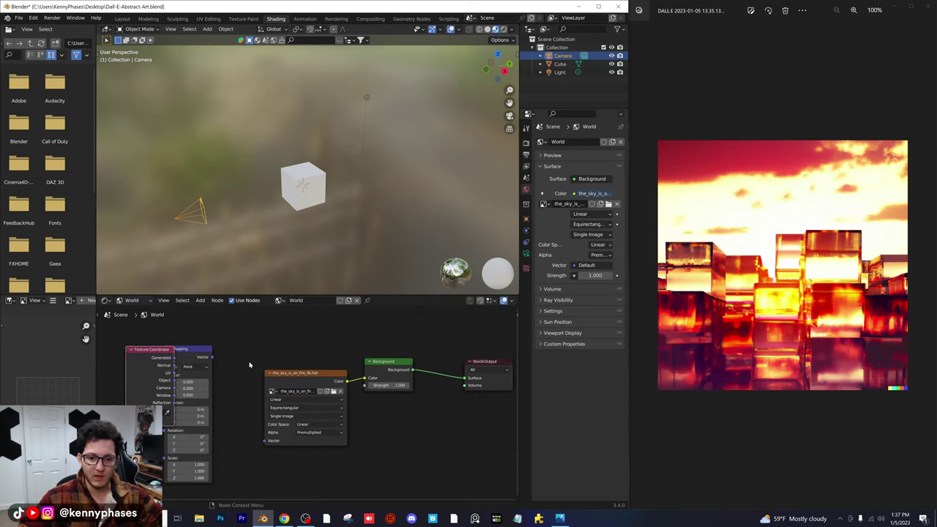
- Show the Shading workspace's 3D view in rendered shading through the camera
key(z)
click(348, 164)
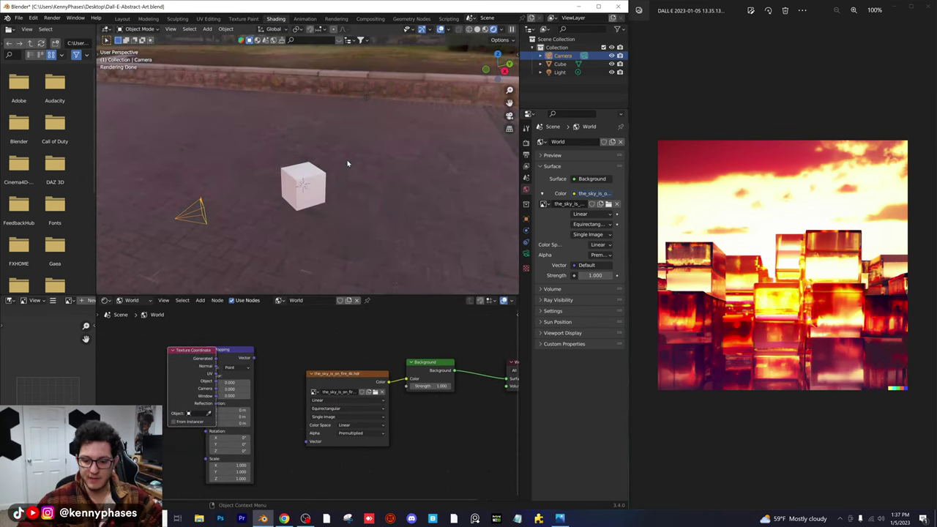
key(KP_0)
- Link Texture Coordinate's Generated output through Mapping to the environment texture's Vector, and set Mapping's Z rotation to about -146°
mouse_move(216, 366)
mouse_down()
mouse_move(185, 374)
mouse_move(207, 376)
mouse_up()
drag(255, 358, 308, 443)
middle_drag(295, 431, 268, 417)
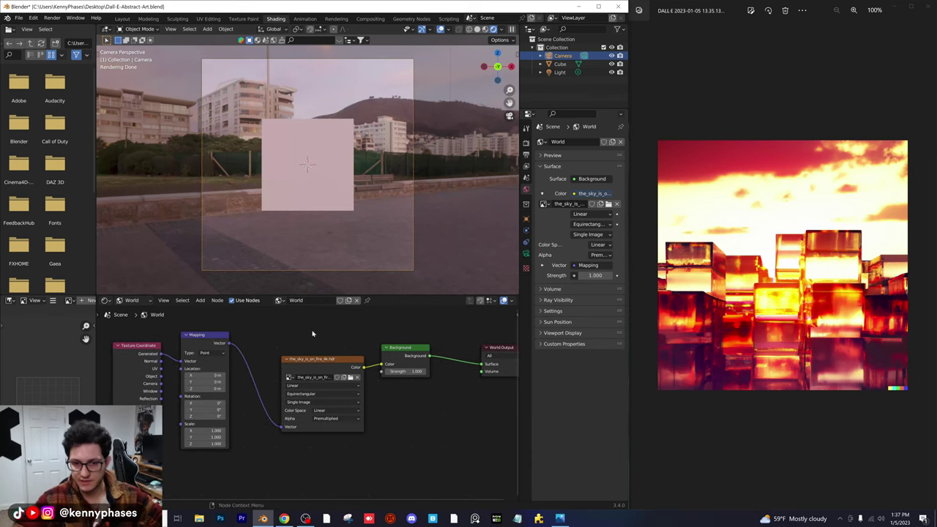
drag(205, 416, 125, 416)
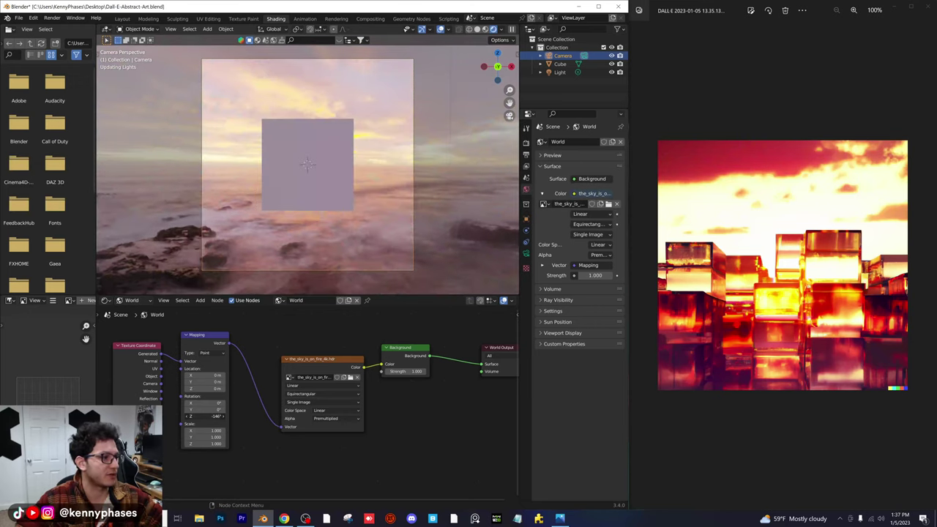
- Change the cube's material to Glass BSDF with IOR 2.000 and roughness 0.085, and enlarge the 3D view
click(298, 156)
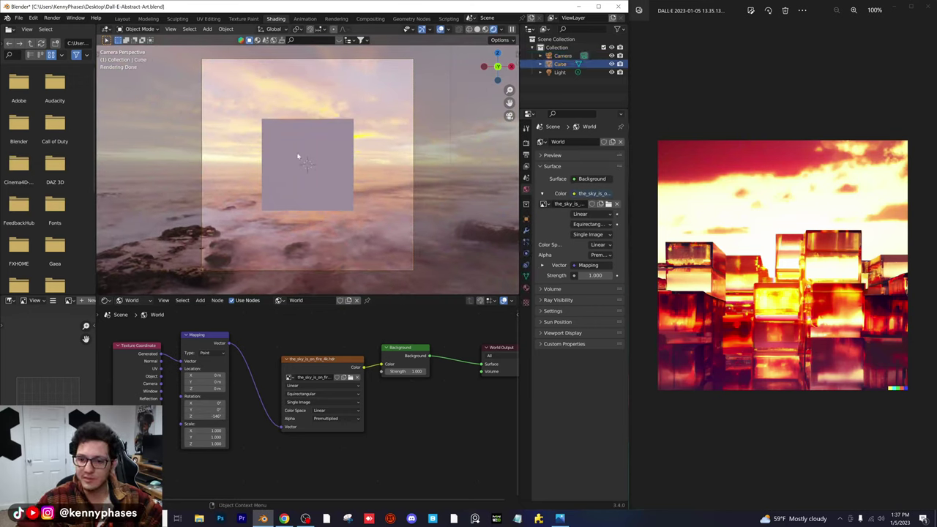
click(526, 288)
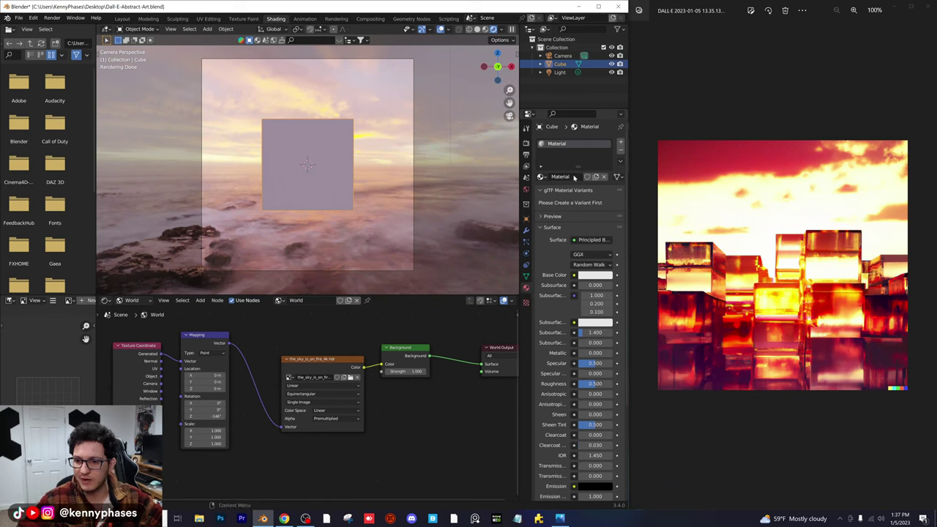
click(592, 240)
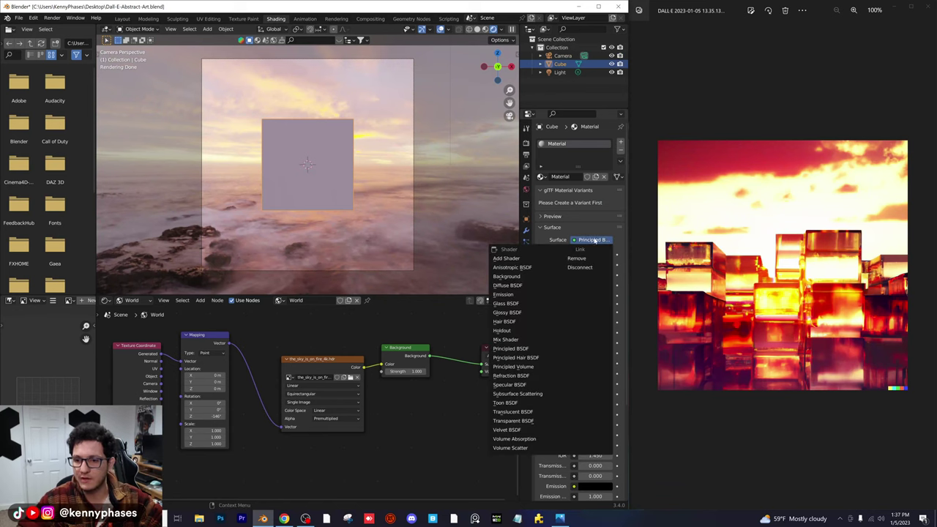
click(525, 302)
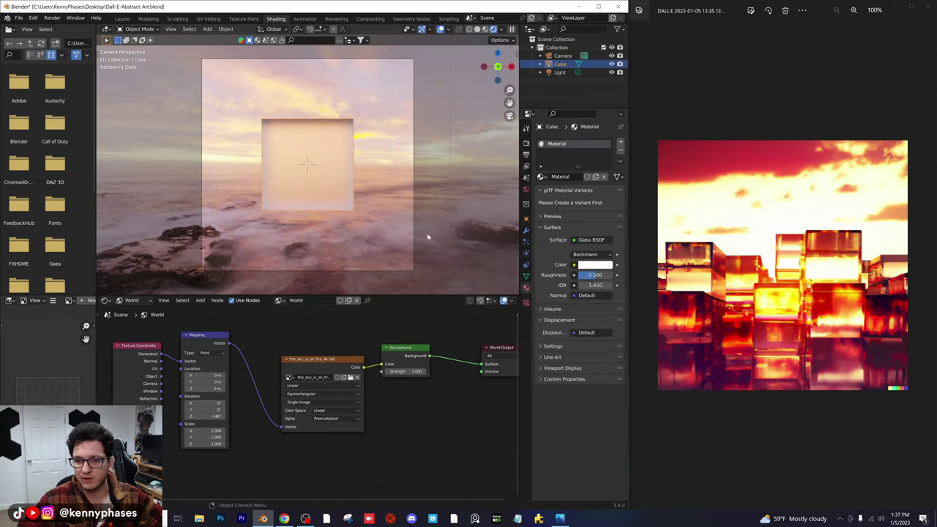
text(2)
key(Return)
drag(595, 276, 581, 276)
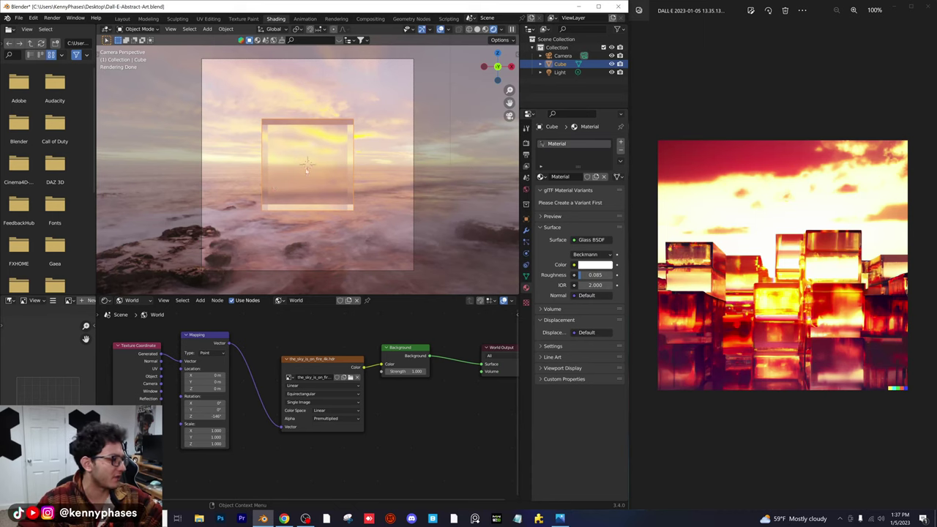
scroll(307, 168, up, 1)
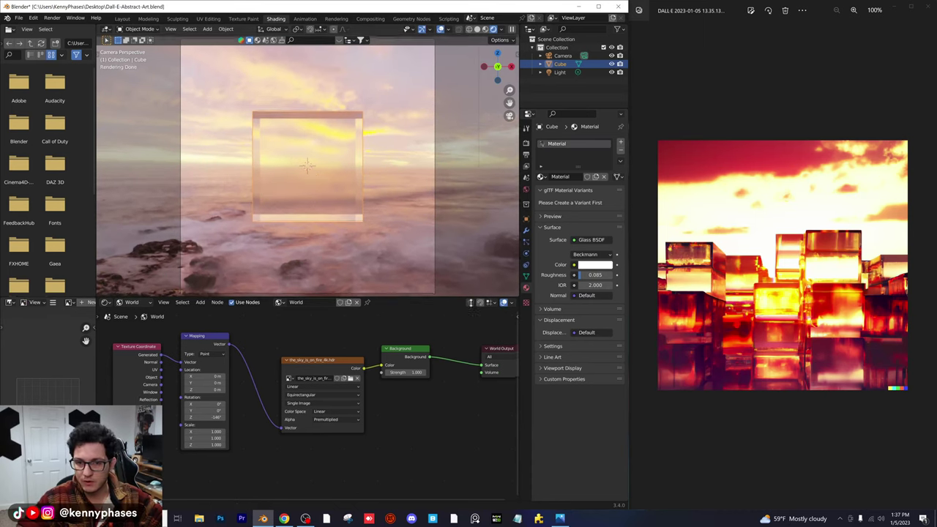
drag(470, 295, 471, 320)
- Return to the Layout workspace, add a Bevel modifier with an amount of 0.03 m to the cube and inspect its edges
click(121, 18)
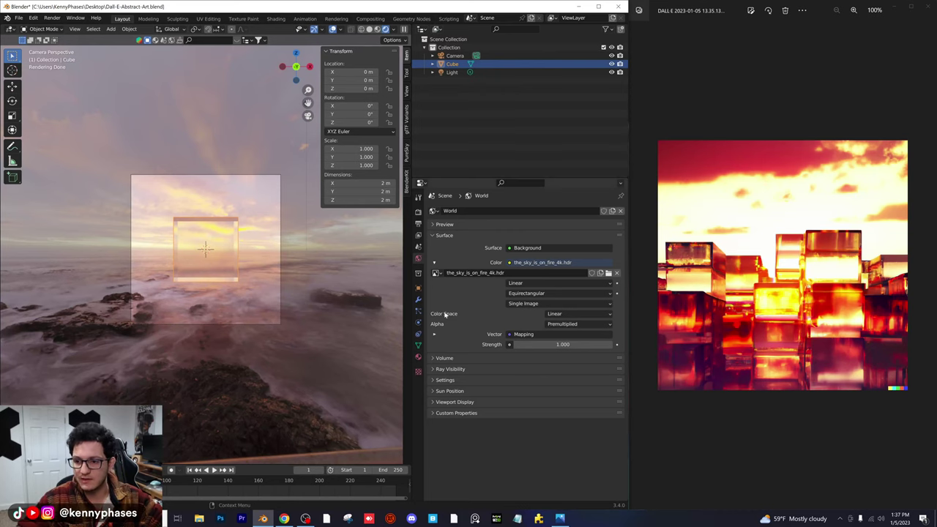
click(418, 300)
scroll(377, 282, up, 3)
click(447, 211)
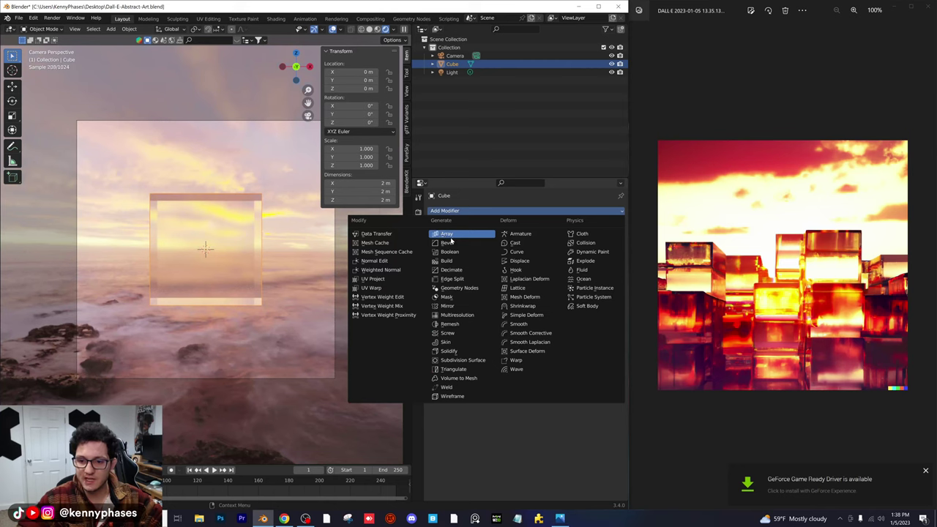
click(448, 242)
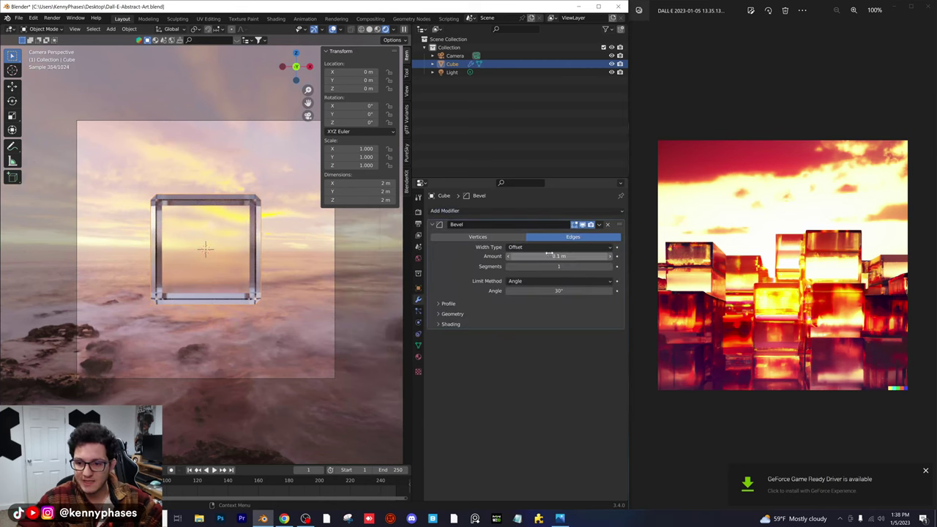
drag(558, 257, 526, 255)
scroll(195, 243, up, 6)
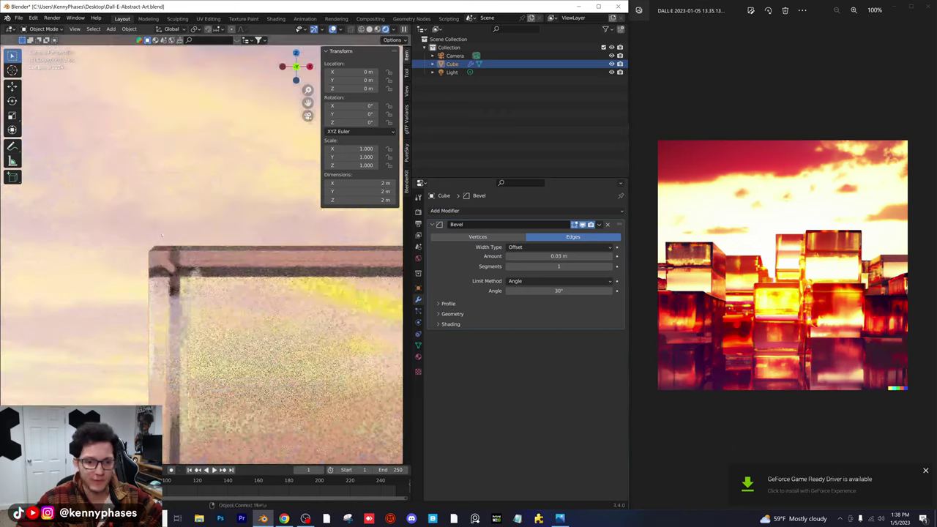
scroll(202, 244, down, 5)
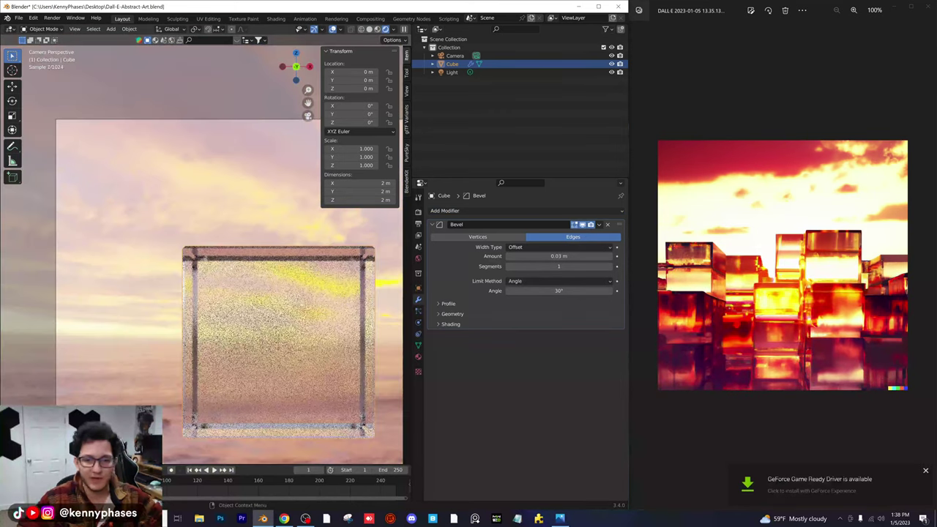
- Apply smooth shading to the glass cube and enable Auto Smooth in its mesh normals
shift+middle_drag(274, 292, 210, 236)
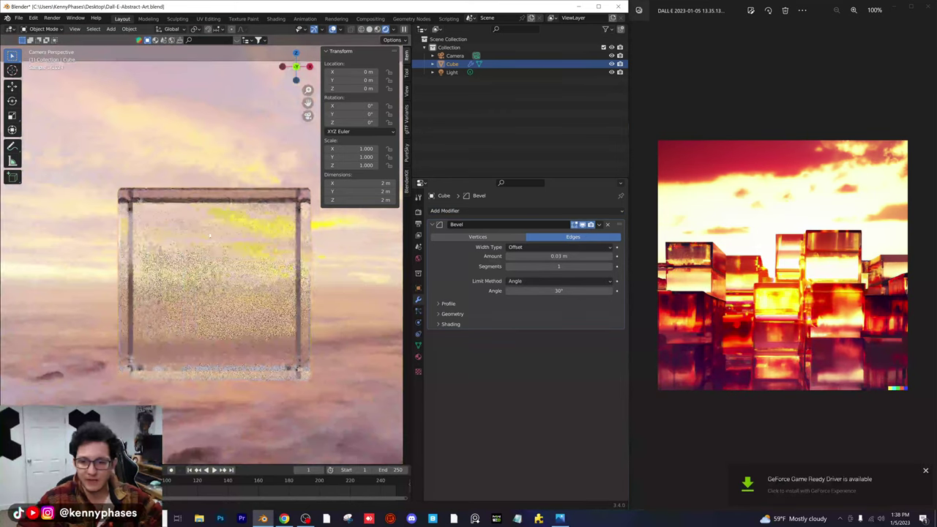
right_click(269, 230)
click(268, 228)
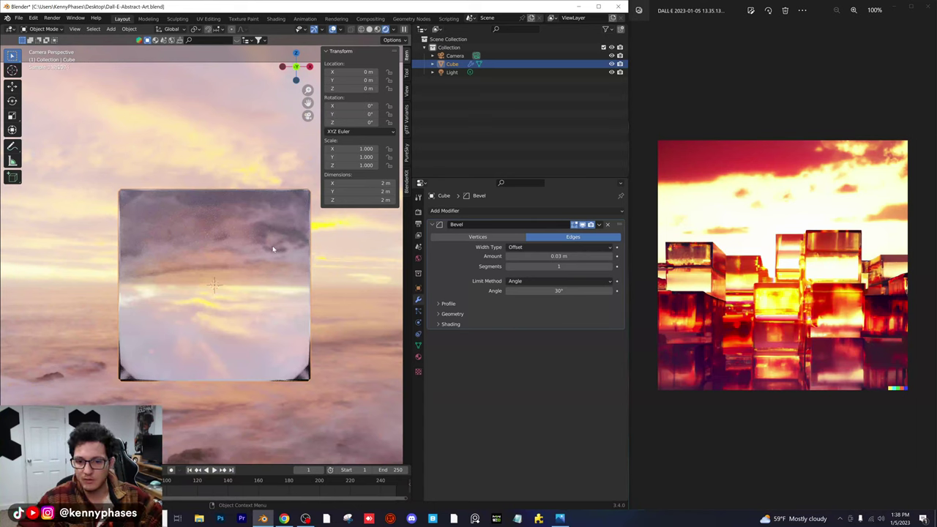
click(418, 346)
click(445, 380)
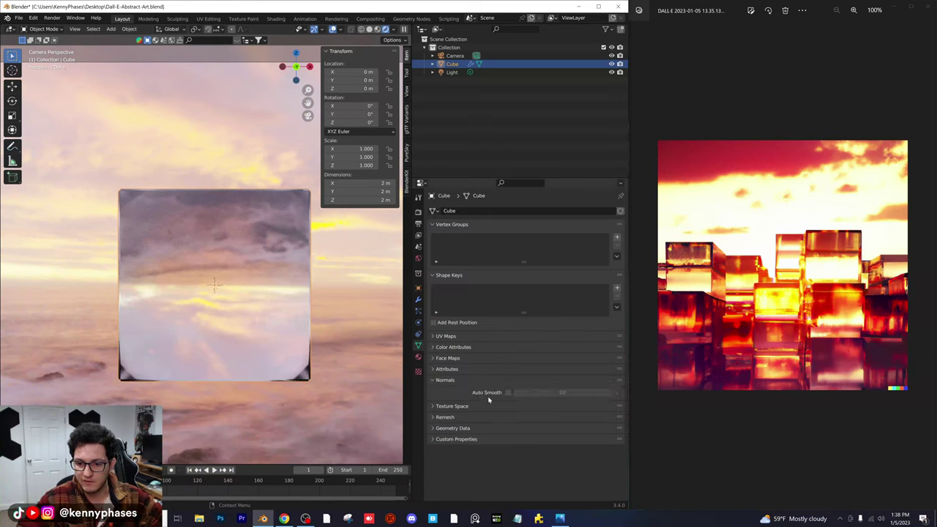
click(509, 393)
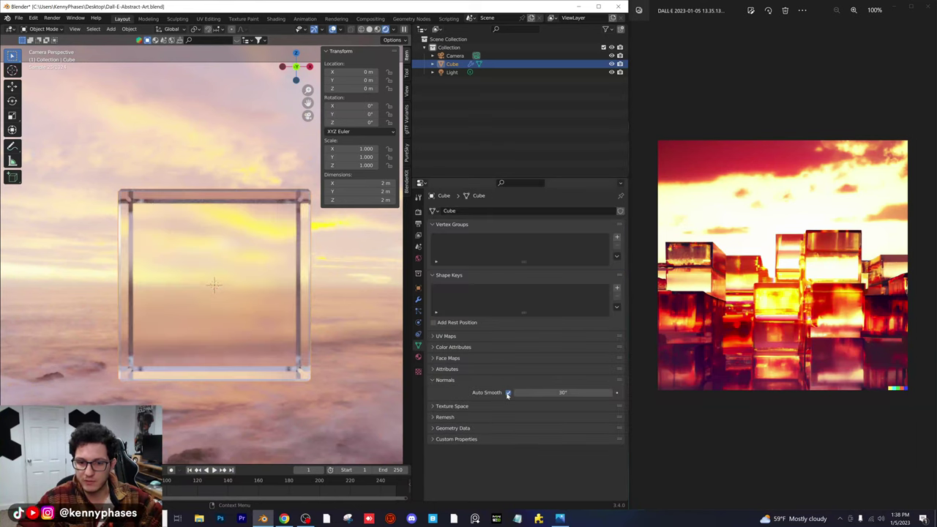
- Raise the cube's Bevel modifier to 3 segments
click(419, 300)
click(610, 268)
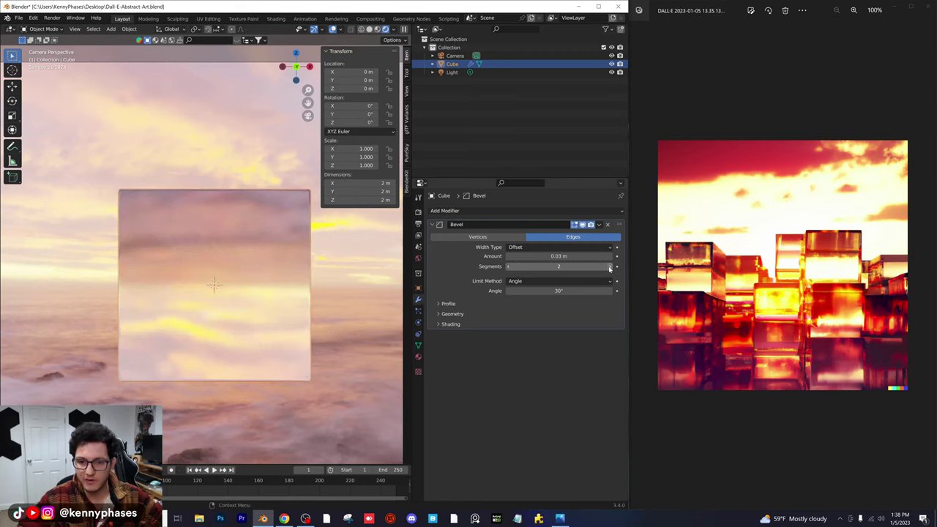
click(610, 268)
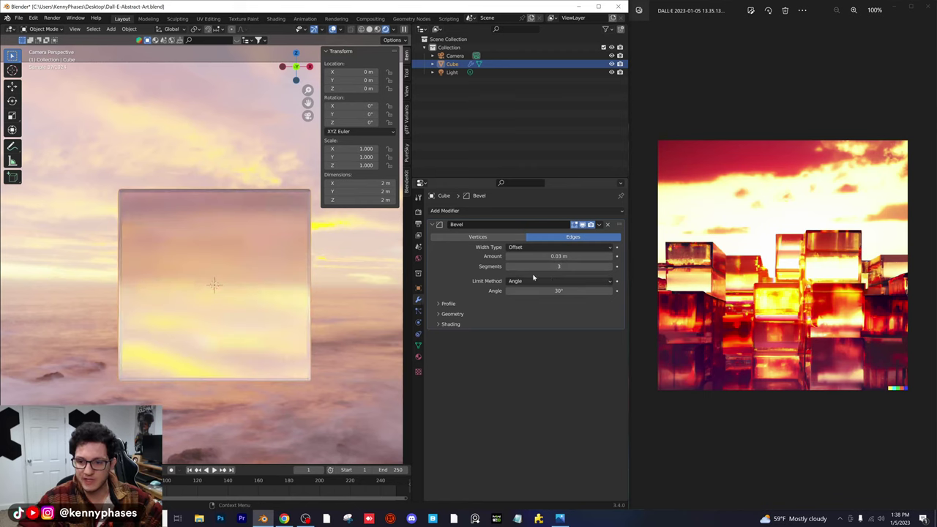
- Lower the glass material's roughness to 0.016 and save the file
click(419, 358)
drag(524, 344, 517, 344)
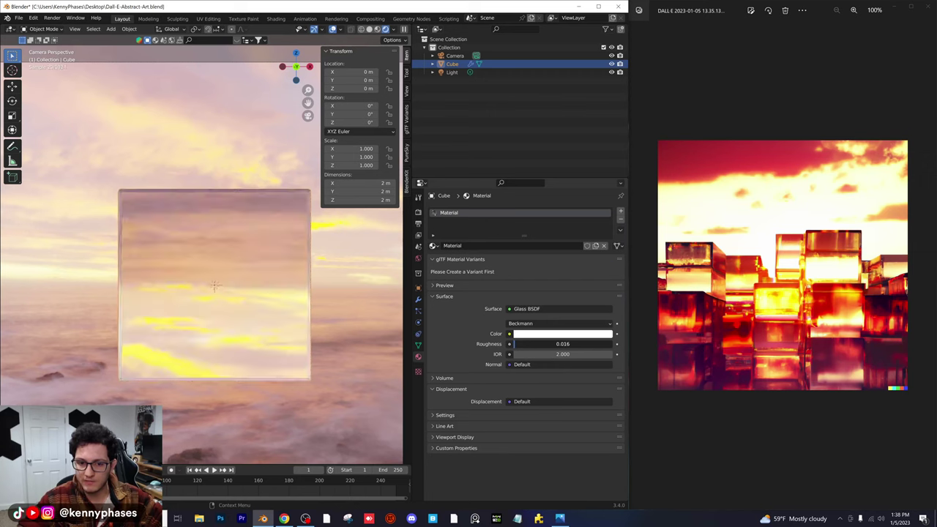
scroll(215, 285, down, 3)
key(ctrl+s)
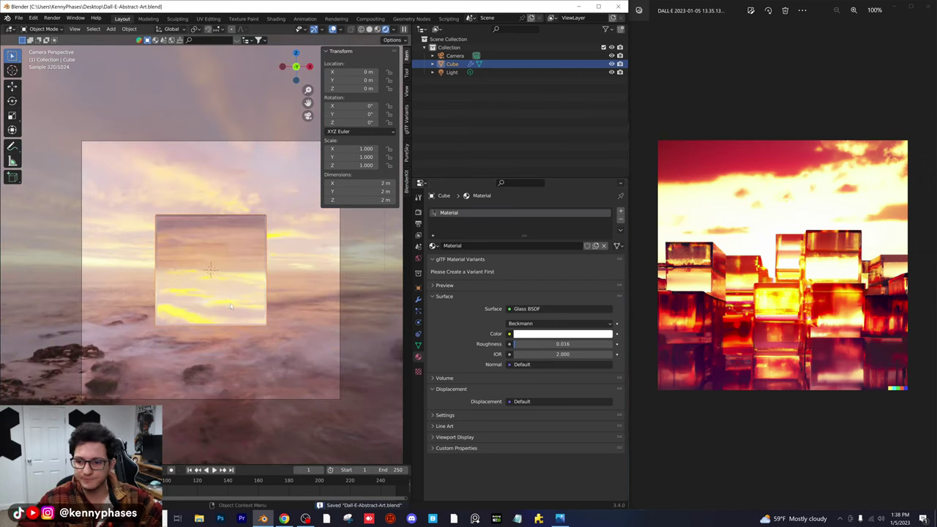
- Add a plane below the cube, lower it to about -2.56 m on Z and scale it to about 11.18
scroll(211, 271, down, 2)
click(110, 28)
mouse_move(123, 38)
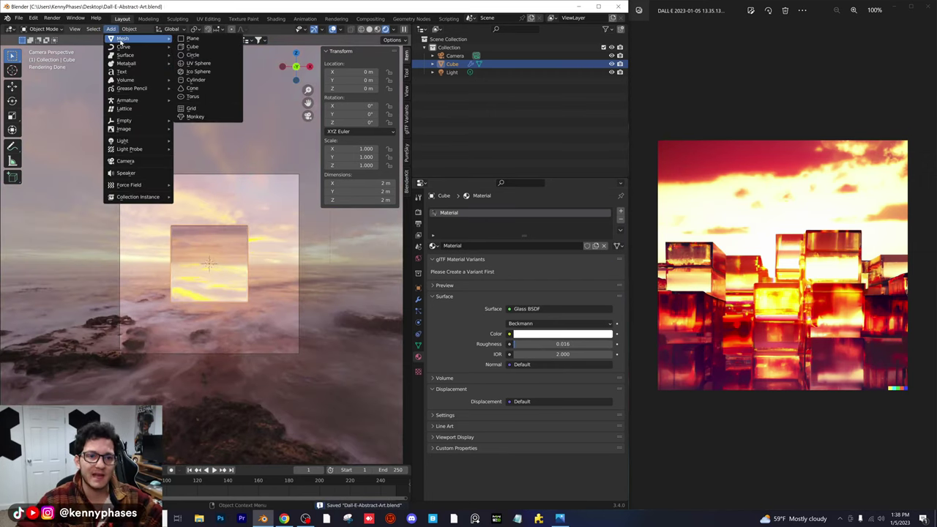
click(192, 38)
middle_drag(189, 45, 189, 310)
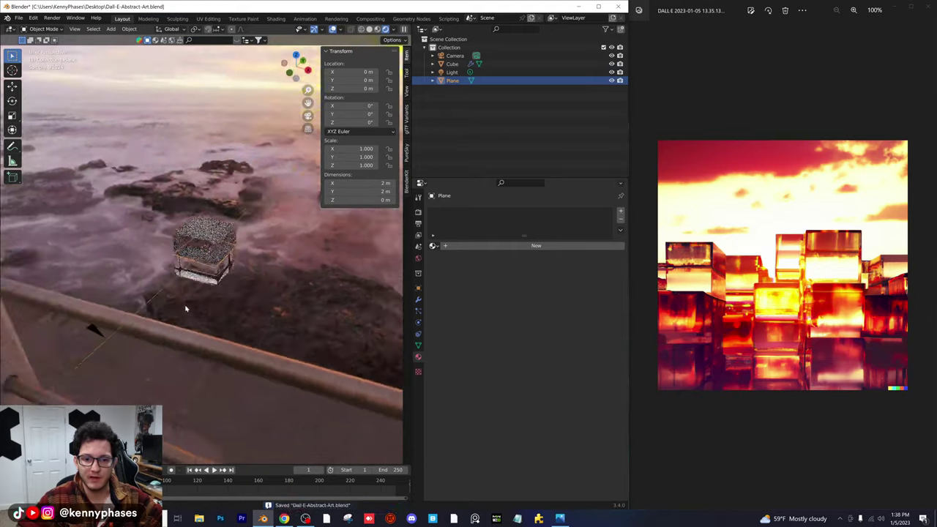
key(s)
click(260, 295)
key(g)
key(z)
click(219, 275)
key(s)
click(308, 292)
- Check the plane through the camera and lower it to about -6.87 m on Z, just below the frame
scroll(296, 288, down, 3)
middle_drag(285, 287, 282, 148)
key(KP_0)
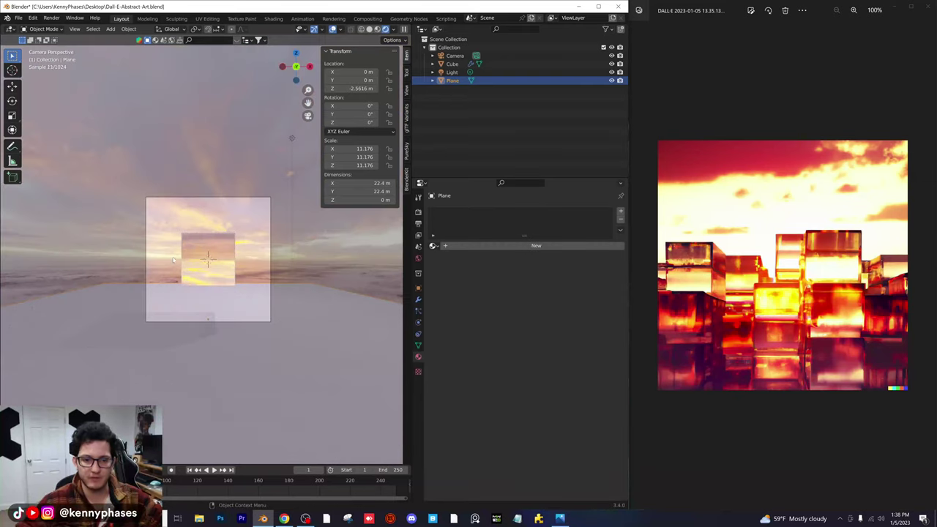
key(g)
key(z)
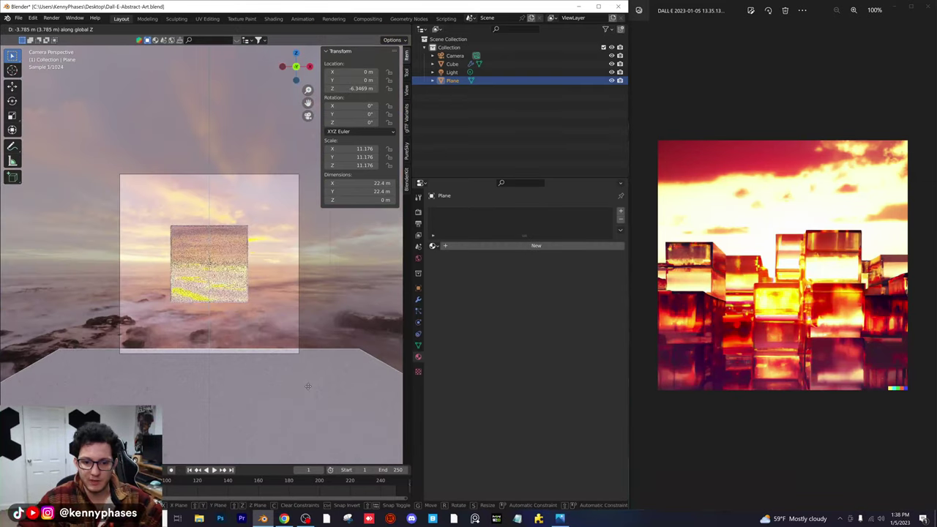
click(309, 405)
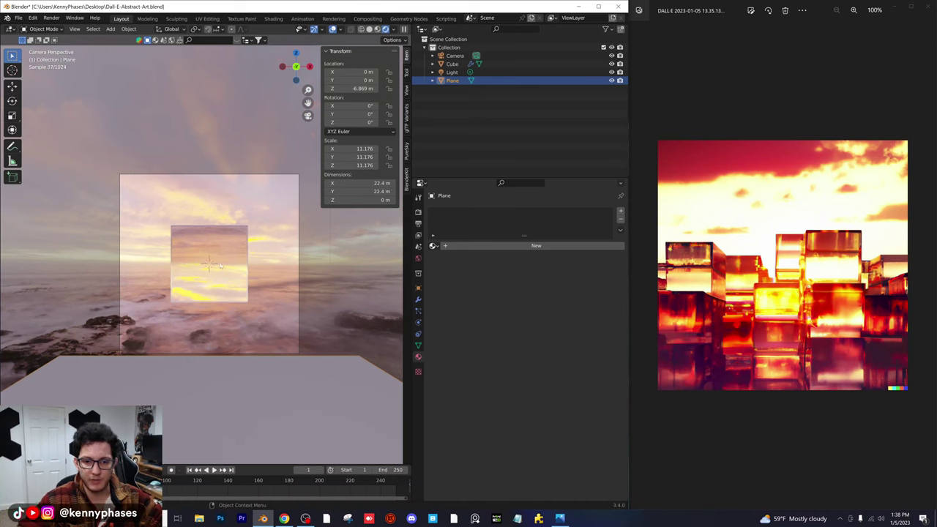
- Set the camera's focal length to 85 mm and move the camera farther back along Y
click(240, 274)
scroll(253, 272, up, 1)
shift+middle_drag(256, 271, 213, 258)
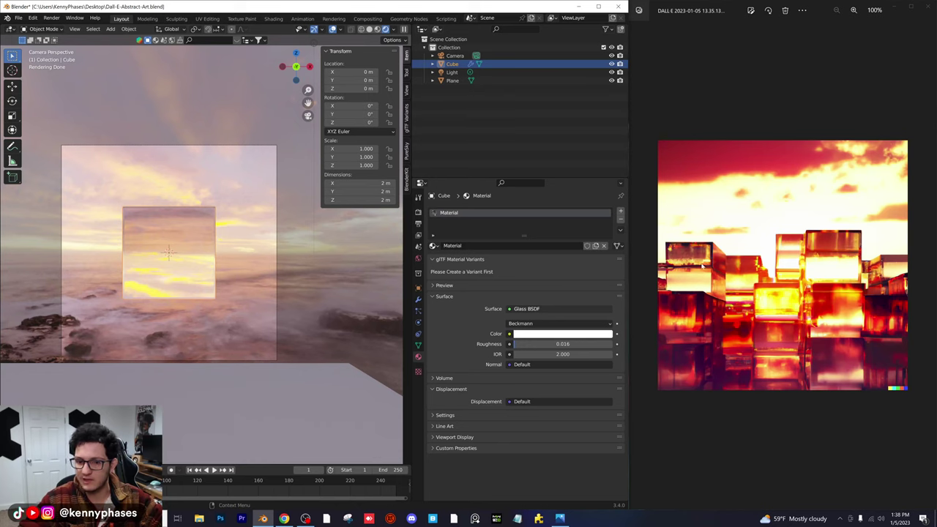
click(455, 56)
click(554, 250)
text(8)
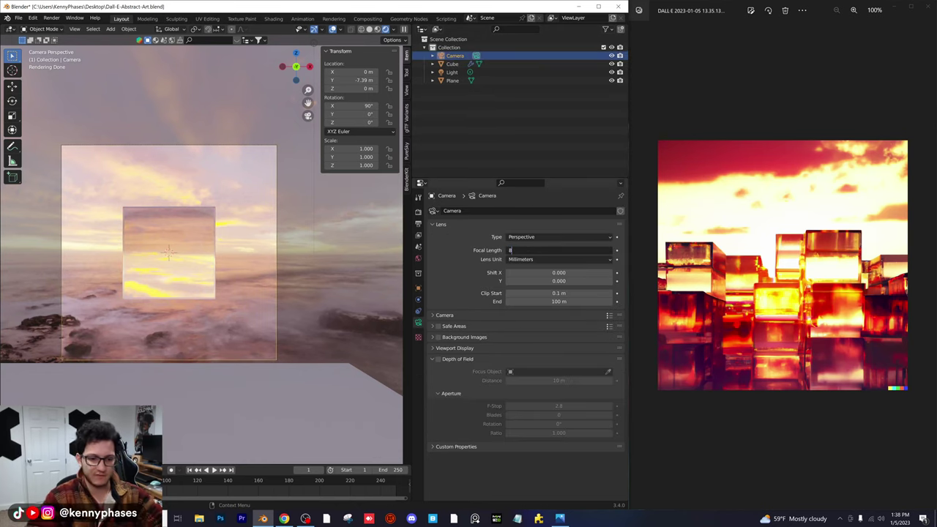
text(5)
key(Return)
drag(360, 80, 302, 133)
- Delete the scene's light
click(277, 88)
key(x)
click(279, 88)
shift+middle_drag(203, 289, 236, 304)
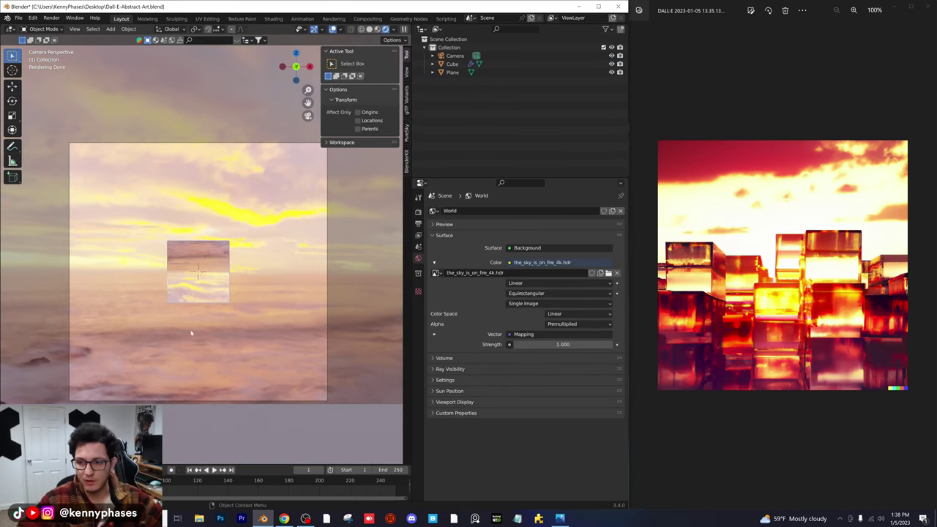
- Place the cube in the frame's lower-left corner at about X -2.39, Y -5.33, Z -2.30 m, scaled to about 0.762
click(220, 272)
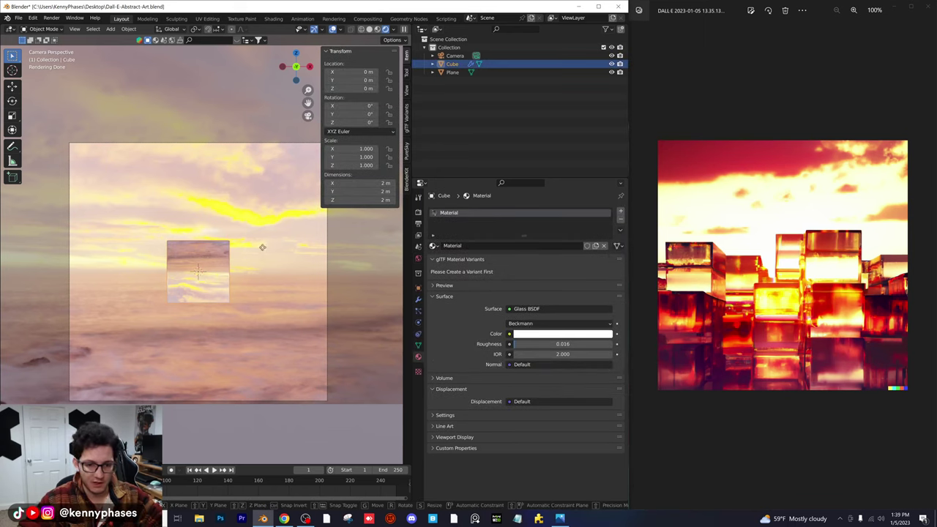
key(g)
click(188, 309)
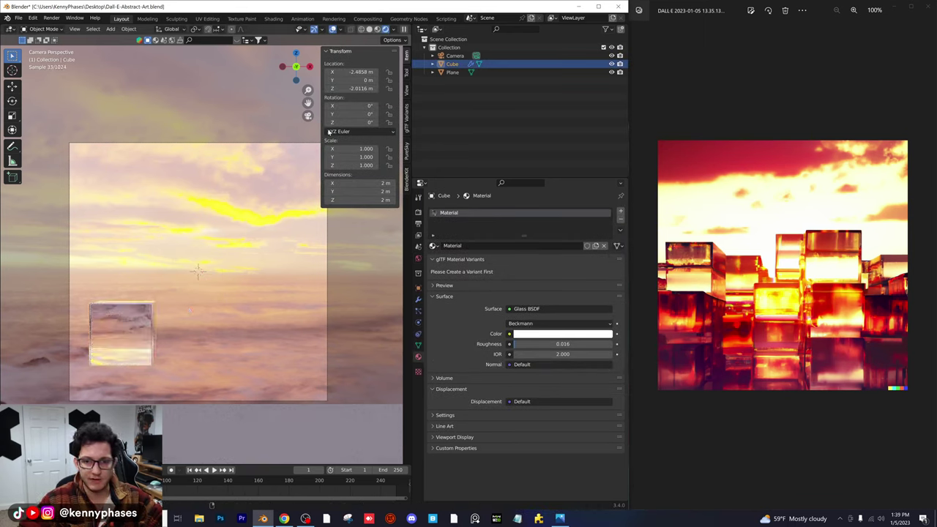
drag(350, 80, 268, 80)
key(s)
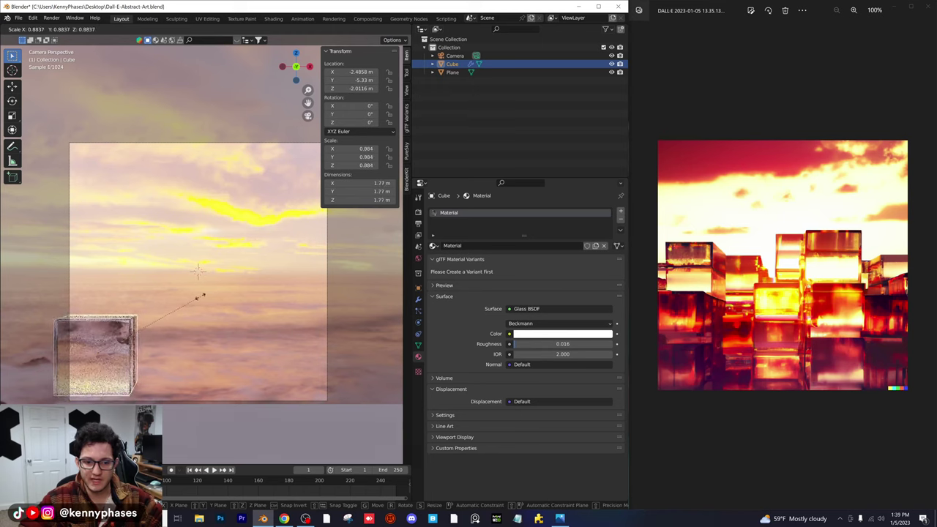
click(182, 297)
key(g)
click(185, 308)
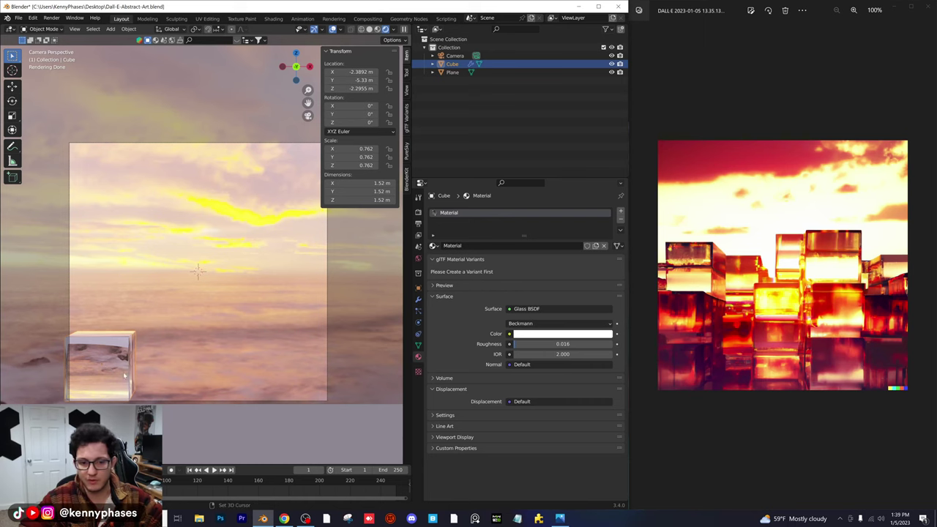
- Duplicate the corner cube and stack the copy on top of it at about X -2.34, Y -5.21, Z -0.71 m
key(shift+d)
click(124, 310)
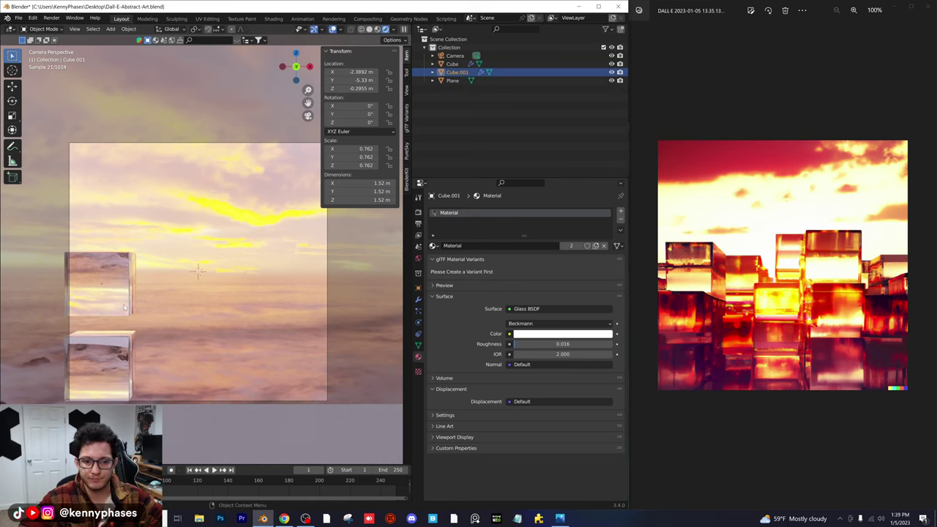
key(g)
click(128, 320)
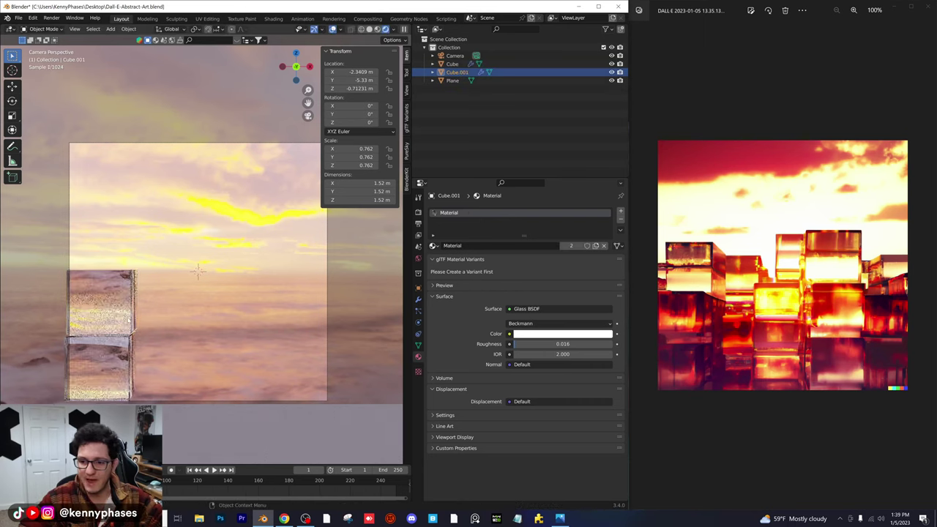
mouse_move(356, 80)
mouse_down()
mouse_move(346, 80)
mouse_move(363, 80)
mouse_up()
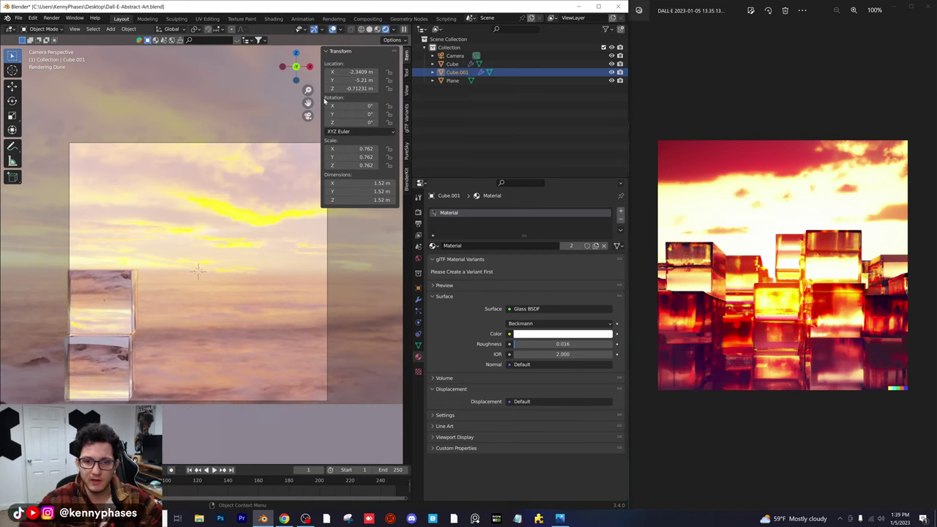
- In solid shading, duplicate the upper cube and move the copy behind it along Y to about -3.58 m
click(369, 30)
scroll(178, 280, down, 1)
middle_drag(163, 293, 124, 299)
key(shift+d)
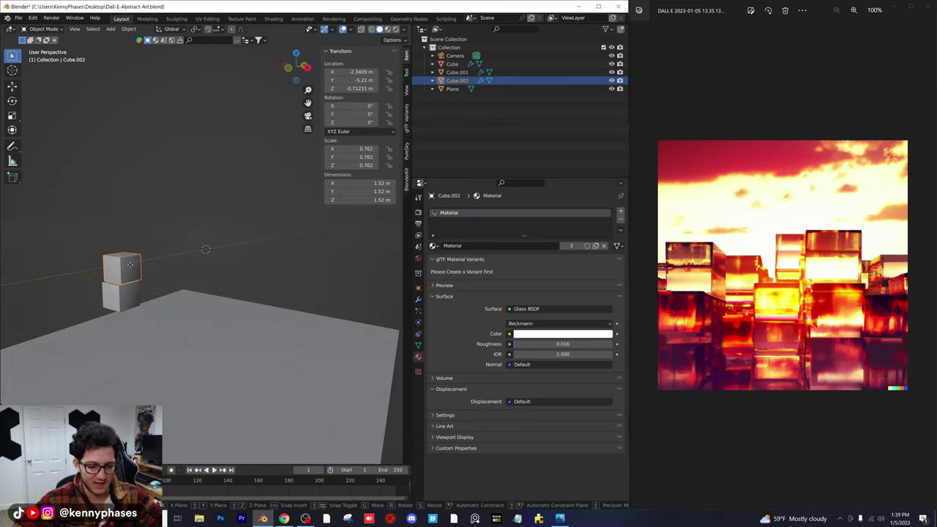
key(g)
key(y)
click(154, 270)
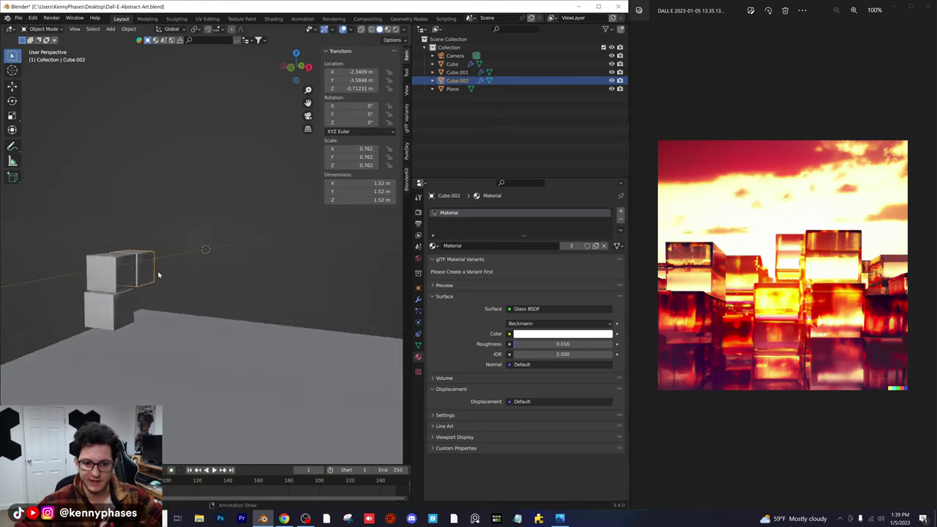
- Return to the camera view in rendered shading
key(KP_0)
scroll(142, 289, up, 1)
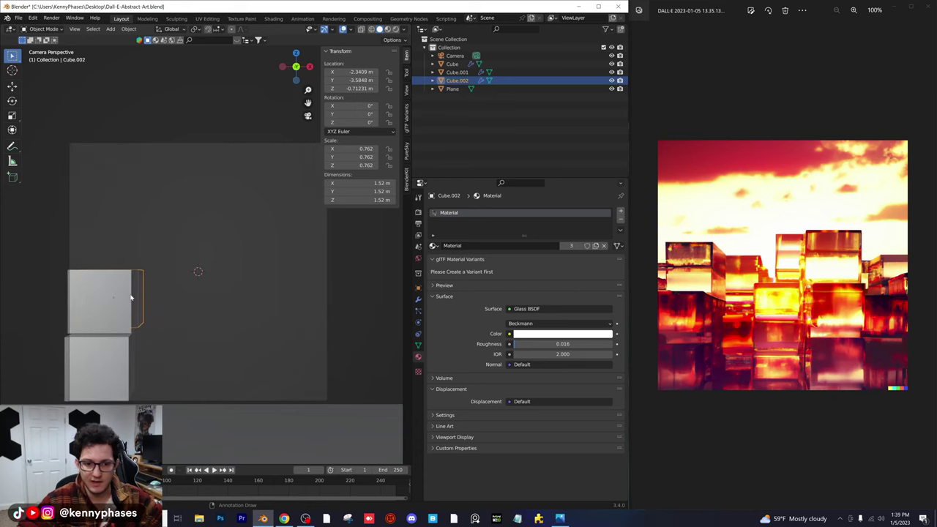
key(z)
click(196, 262)
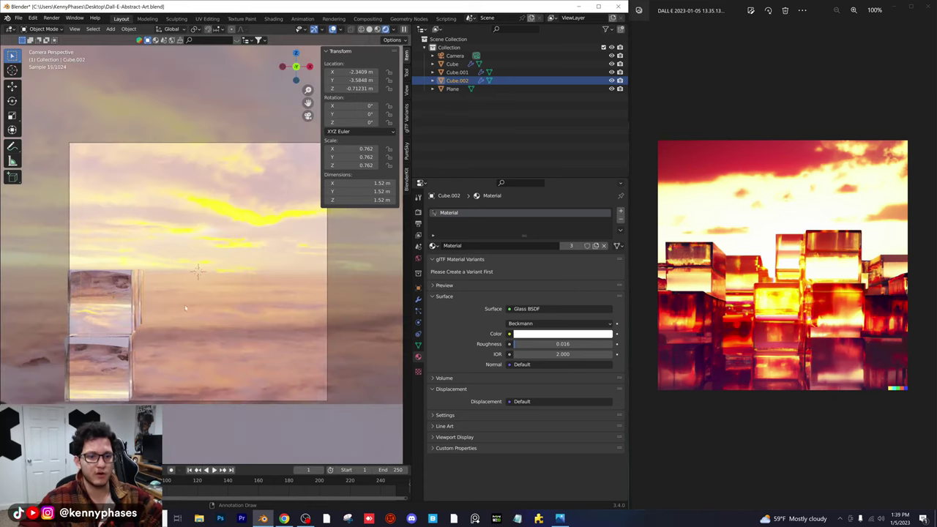
mouse_move(193, 302)
shift+middle_down()
mouse_move(221, 278)
mouse_move(155, 284)
shift+middle_up()
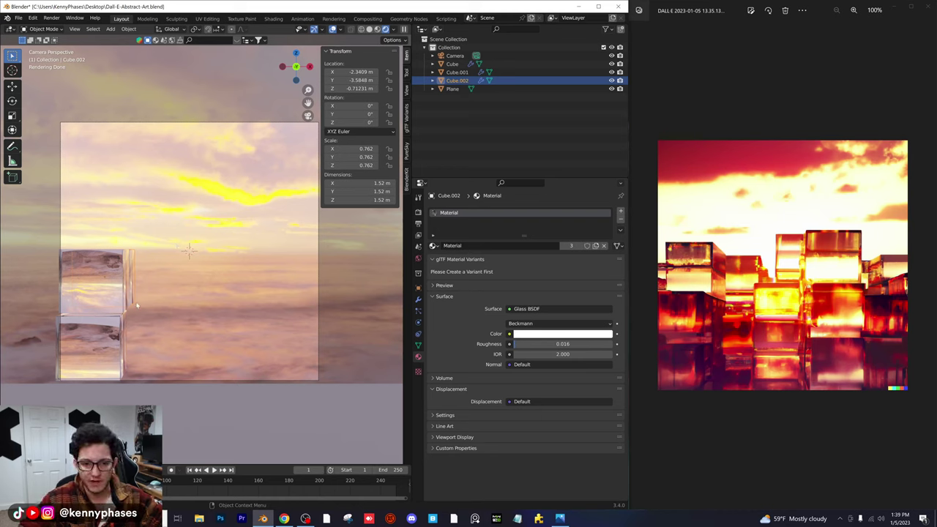
- Extend the bottom row with three successive cube copies, bringing the last one forward to about -4.53 m on Y
key(shift+d)
drag(161, 329, 181, 366)
key(shift+d)
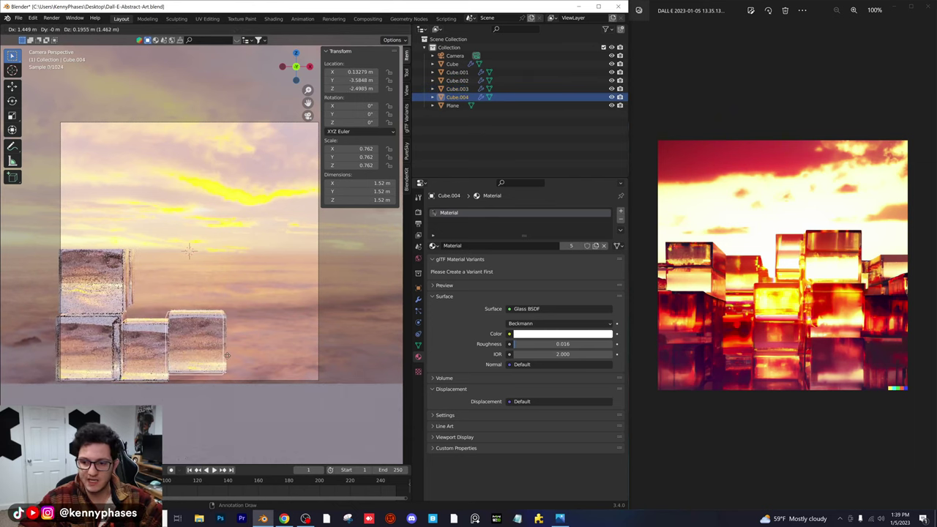
click(228, 357)
key(shift+d)
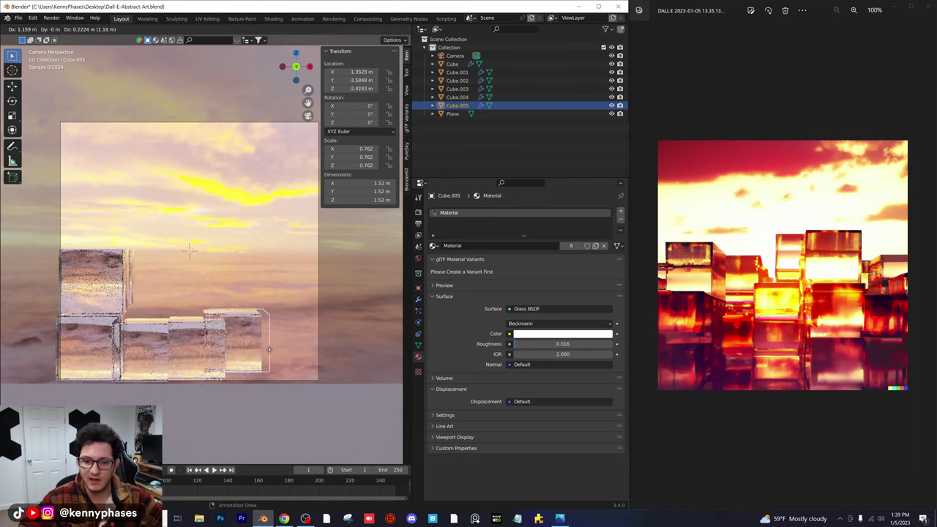
click(283, 353)
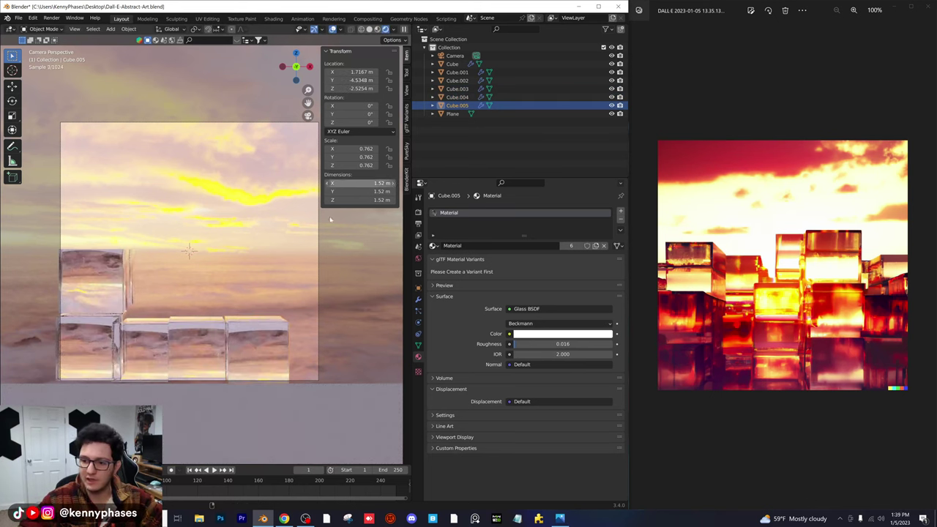
- Make three more copies of the row's end cube, stacking two above it and placing one on the neighbouring middle cube
key(shift+d)
click(269, 258)
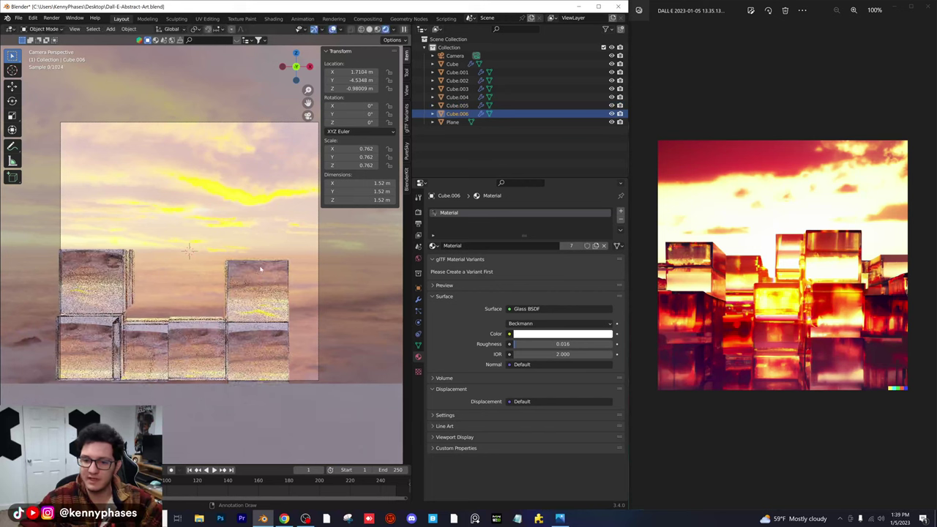
key(shift+d)
click(272, 232)
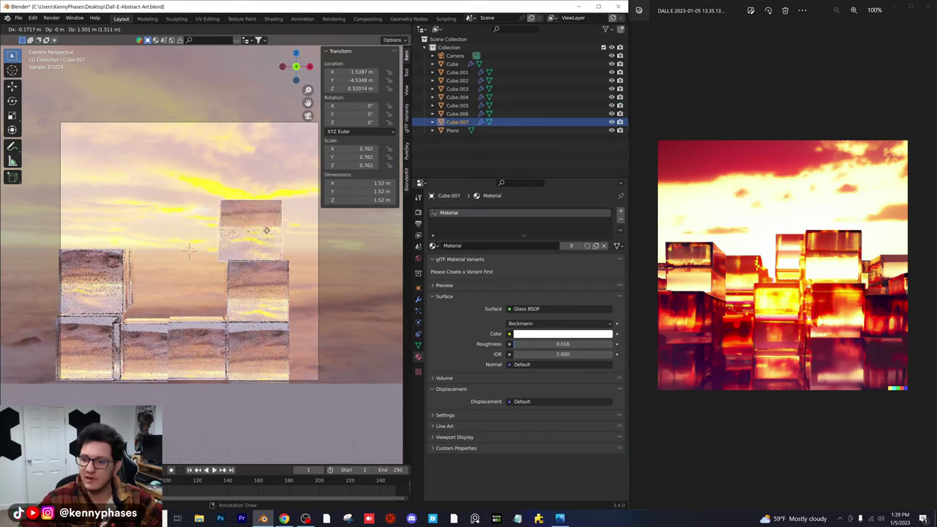
key(shift+d)
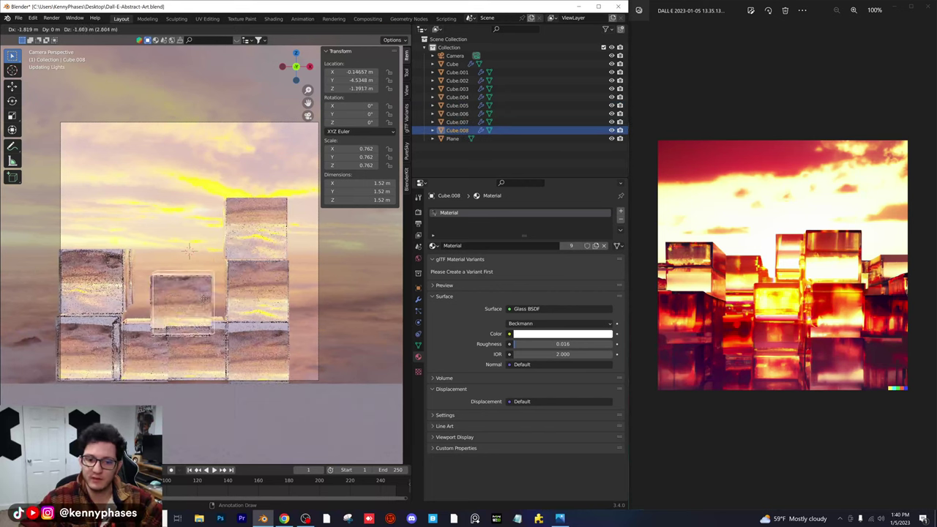
click(215, 289)
- Move the topmost cube of the tall stack back to about -3.03 m on Y
click(253, 231)
drag(349, 80, 388, 80)
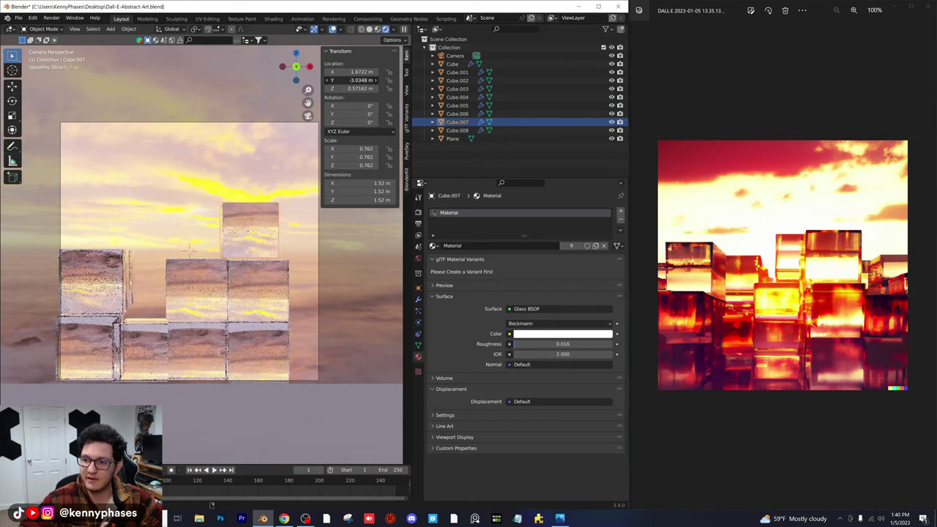
- Duplicate the topmost cube and place the copy beside it, farther back at about -0.23 m on Y and 0.45 m on Z
key(shift+d)
click(214, 176)
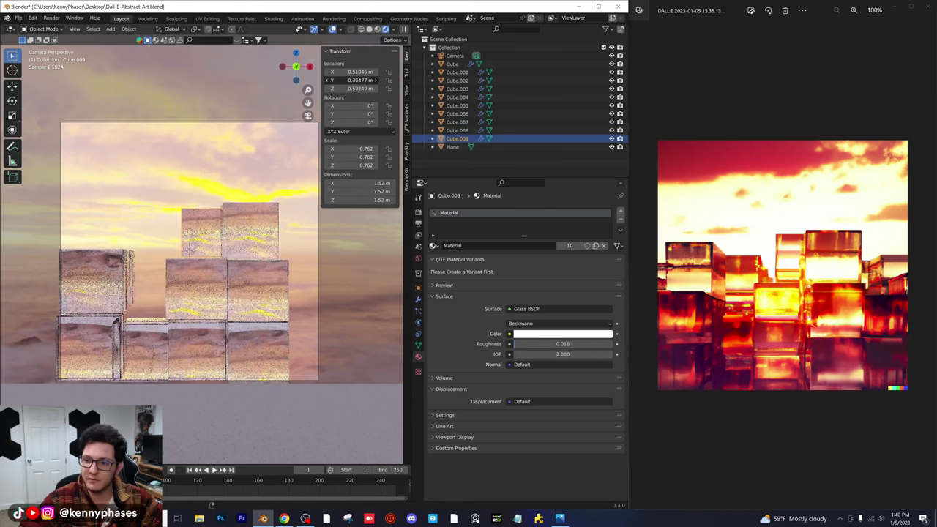
key(g)
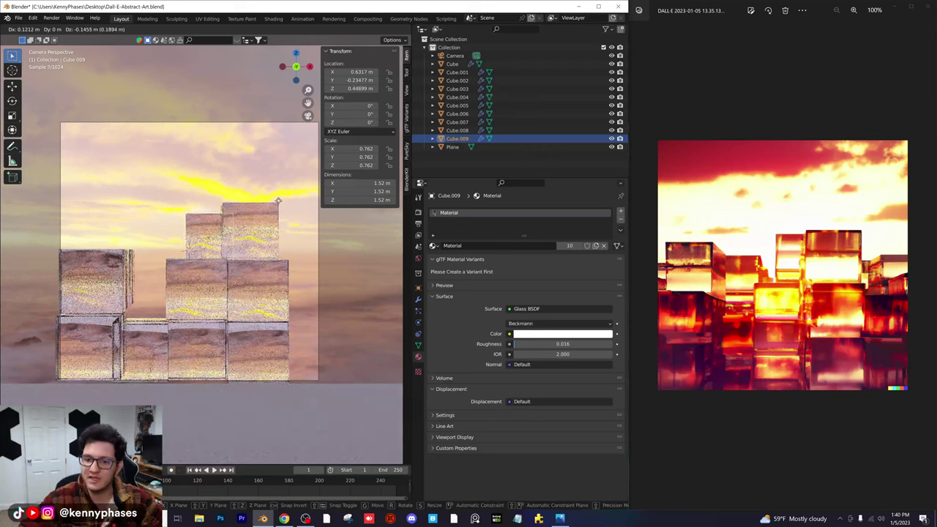
click(279, 201)
- Make two more copies of the set-back cube, stacking them one above the other in the gap beside the left tower
key(shift+d)
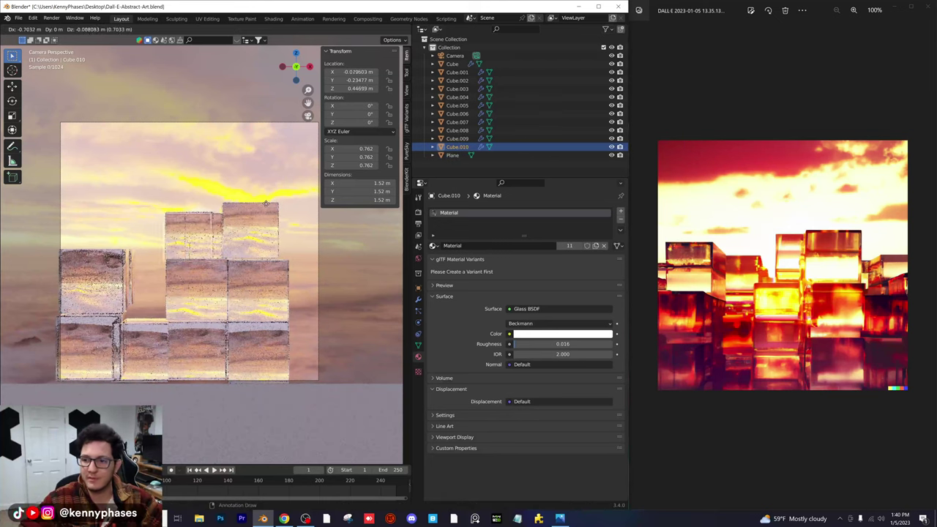
click(219, 225)
key(shift+d)
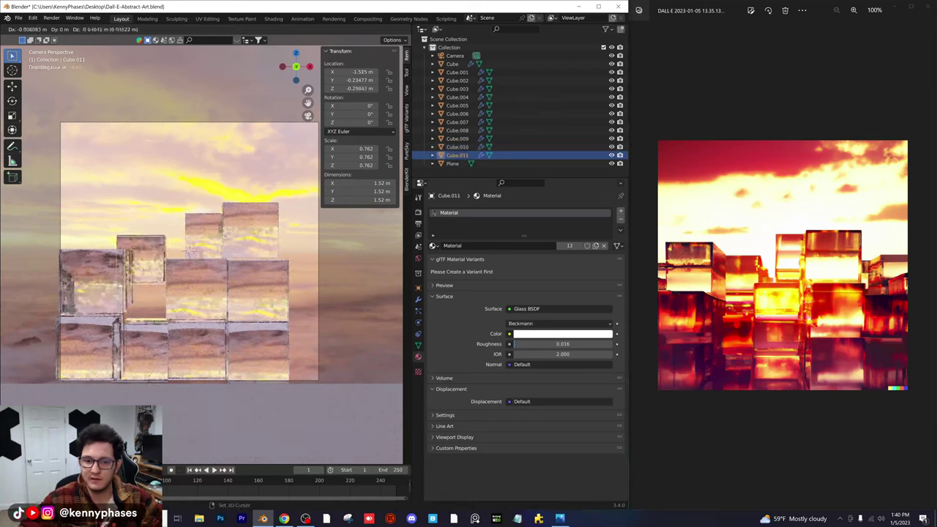
click(223, 270)
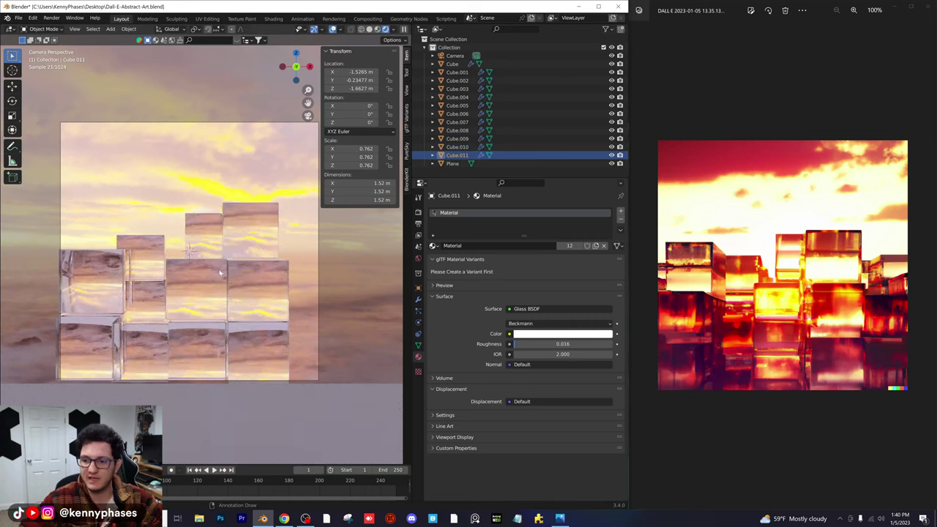
- Build up the right edge with three cube copies: one beyond the tall stack, one farther back in the gap, and one beneath the first
key(shift+d)
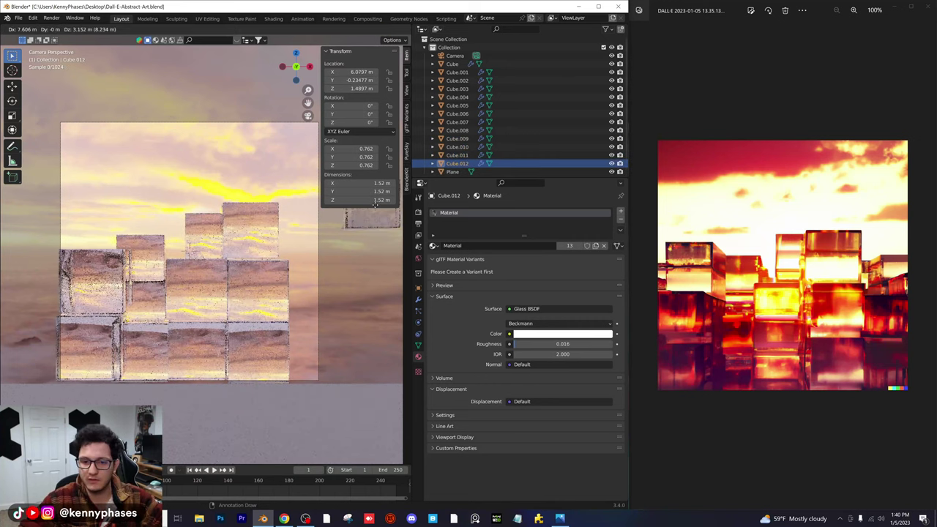
click(318, 235)
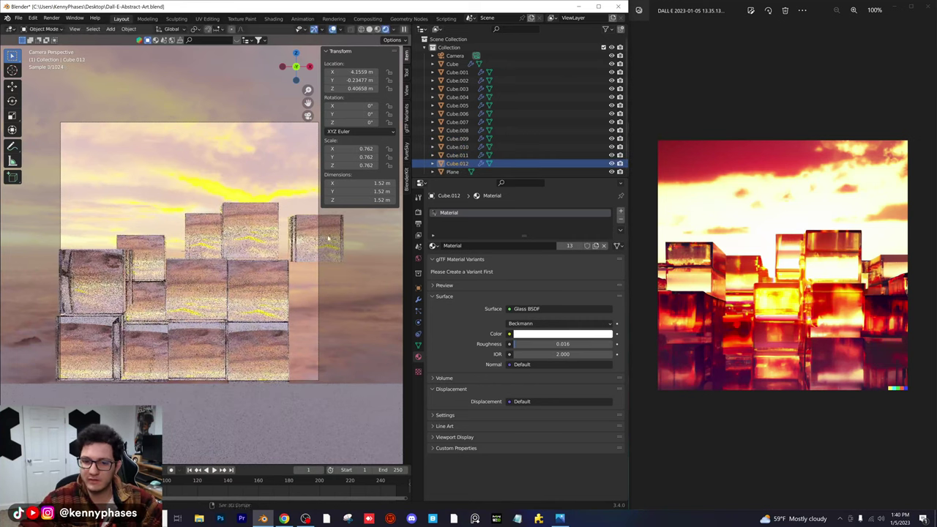
key(shift+d)
click(189, 251)
drag(352, 79, 396, 80)
key(g)
click(326, 249)
key(shift+d)
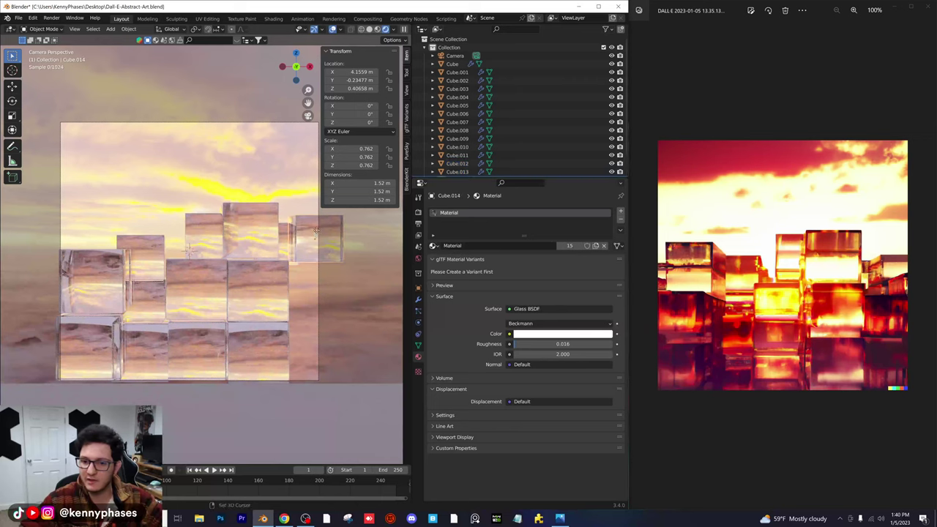
click(315, 284)
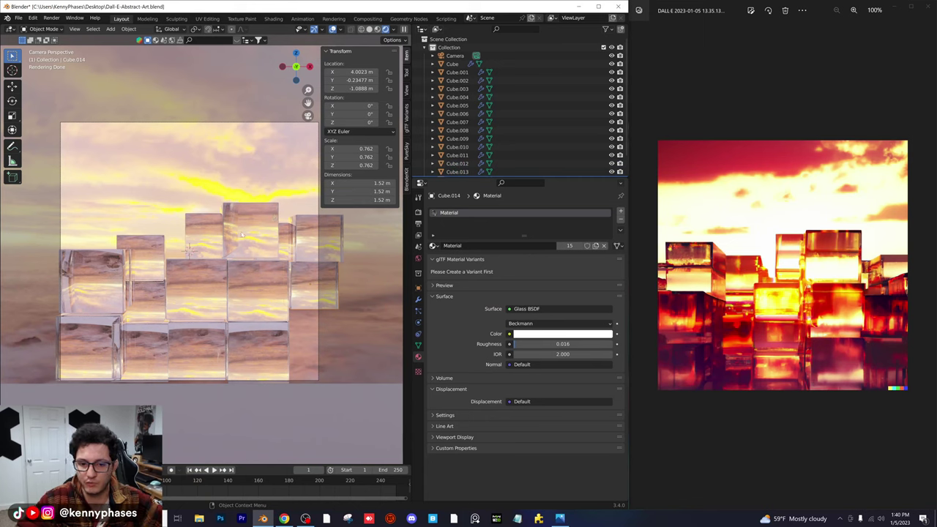
- Try an IOR of 1.5 on the cubes' glass material
click(203, 292)
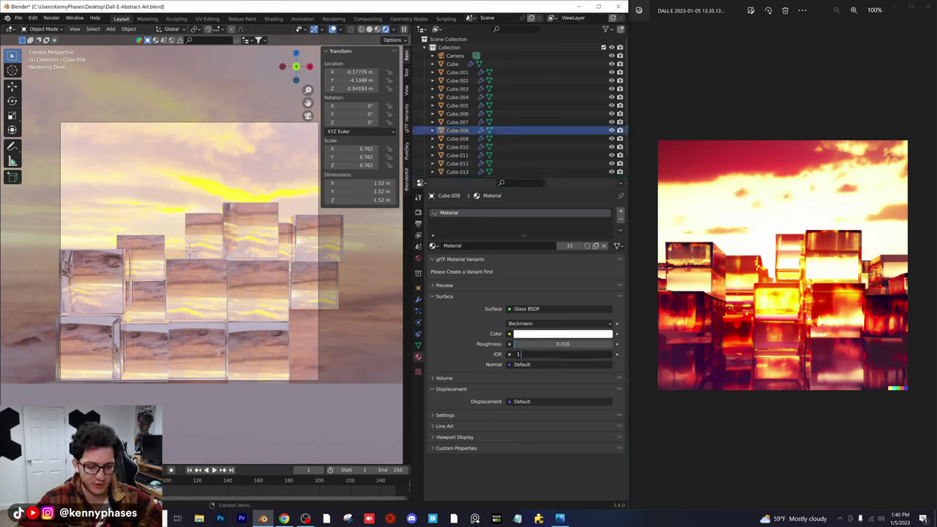
text(.5)
key(Return)
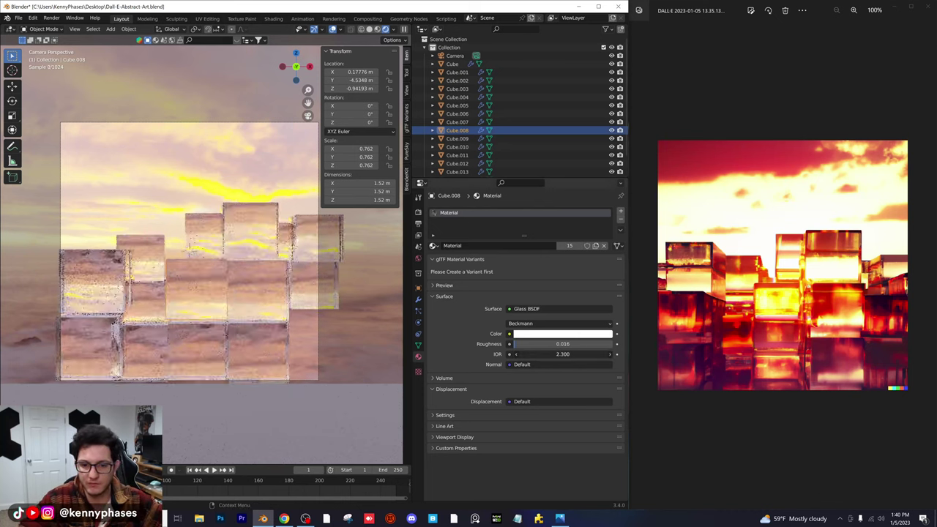
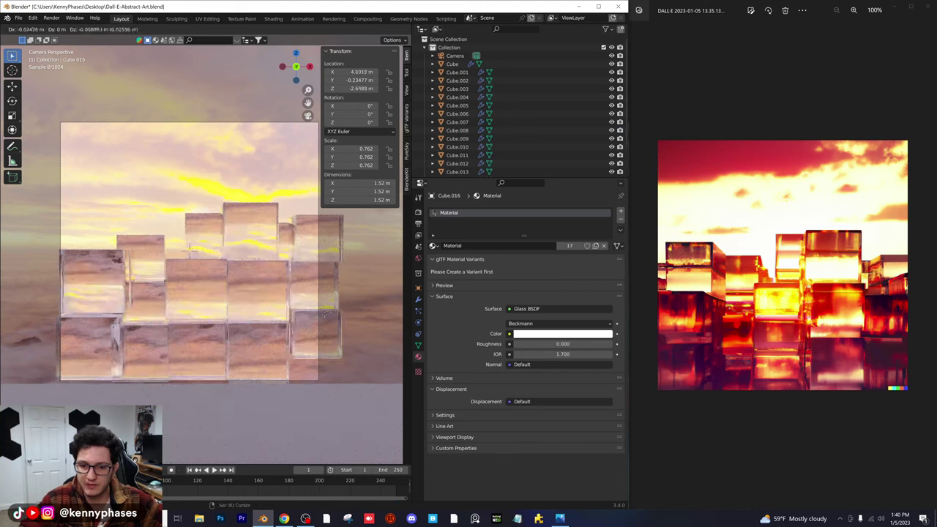
- Extend the right-edge column downward with a cube copy brought forward to about -1.98 m on Y, and place another copy on top of it
key(shift+d)
click(326, 355)
drag(351, 80, 224, 81)
key(g)
click(328, 354)
key(shift+d)
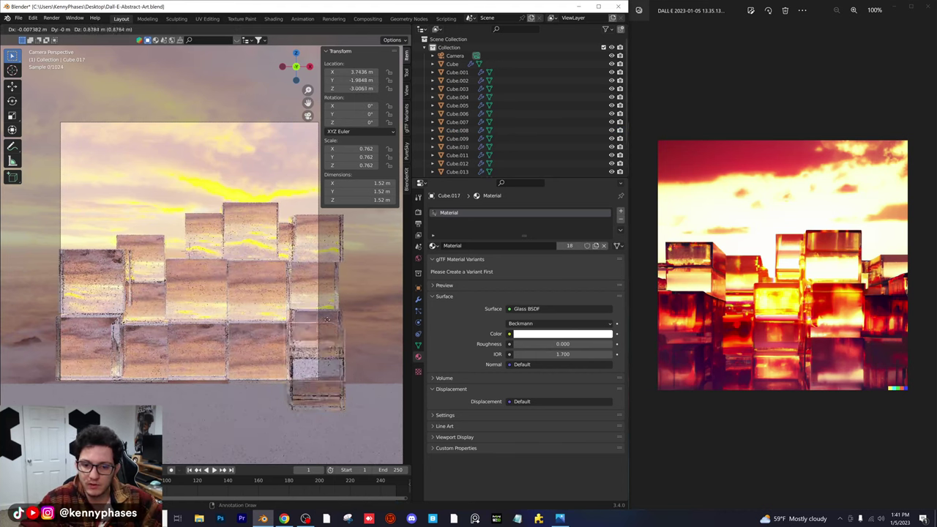
click(327, 311)
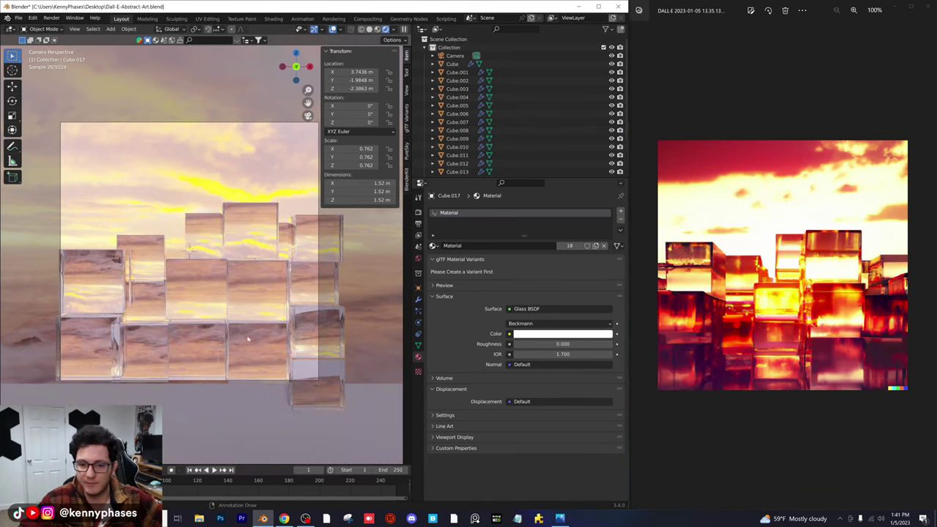
- Duplicate the last cube three times from an orbited view to start filling the space behind the front wall
middle_drag(225, 332, 209, 290)
key(shift+d)
click(210, 286)
key(shift+d)
click(206, 260)
key(shift+d)
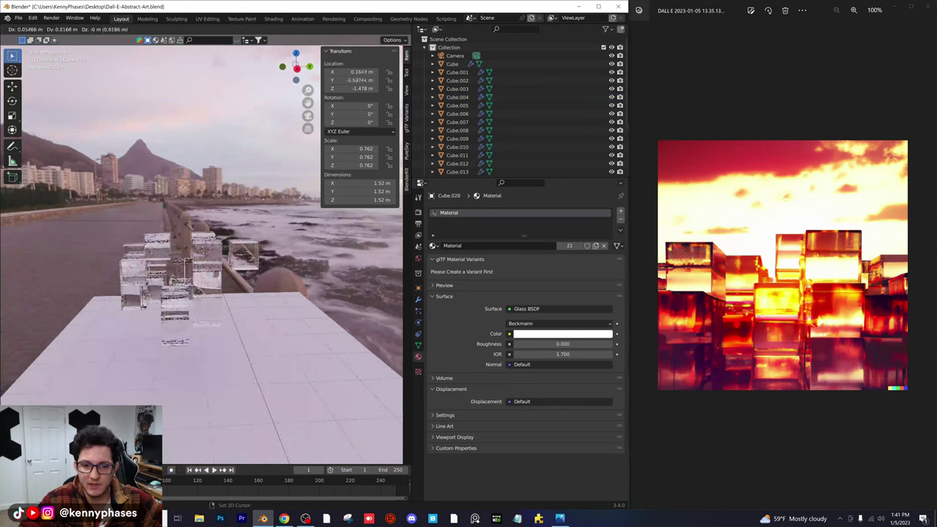
click(263, 279)
- Place another cube copy low behind the wall at about 2.78 m on Y and switch the viewport to solid shading
middle_drag(262, 279, 356, 52)
key(shift+d)
click(254, 277)
click(370, 30)
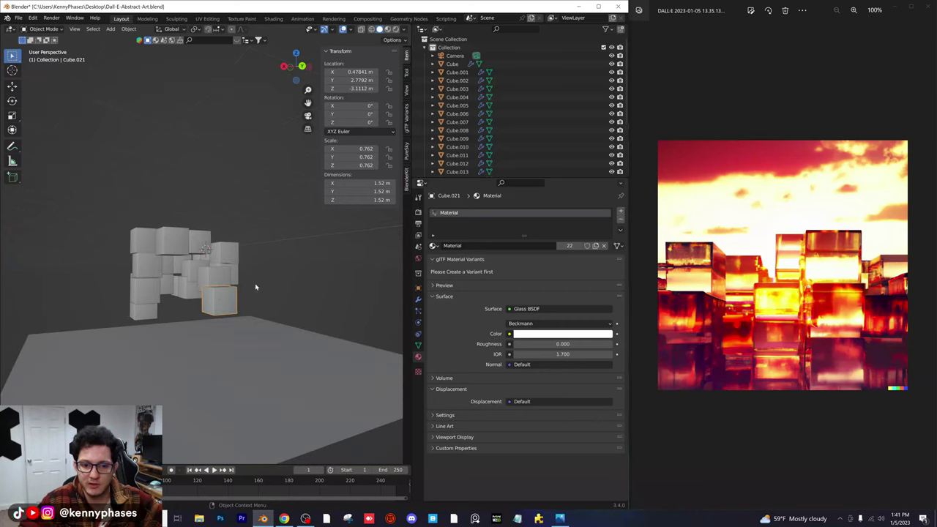
- Fill the back of the cluster with more cube copies, setting the last one low at about 3.49 m on Y
key(shift+d)
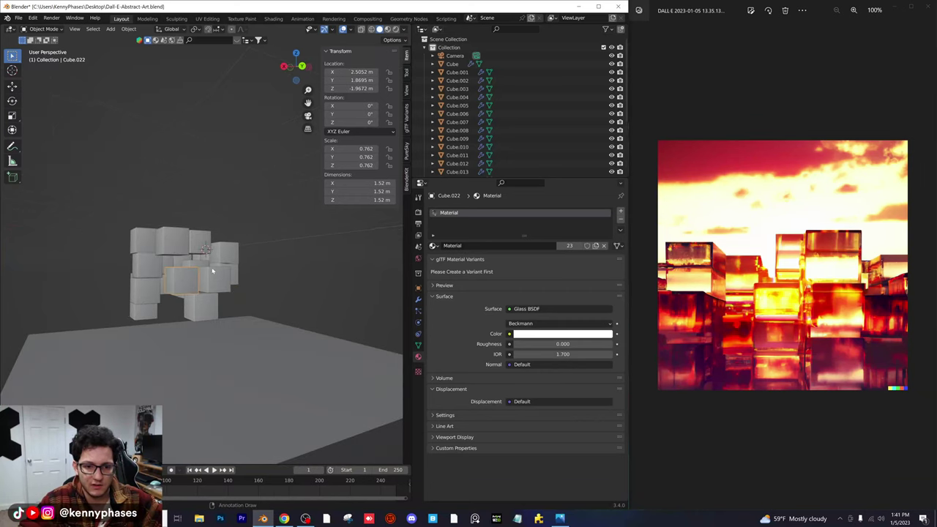
middle_drag(213, 271, 231, 318)
click(190, 261)
key(g)
key(y)
click(253, 292)
key(shift+d)
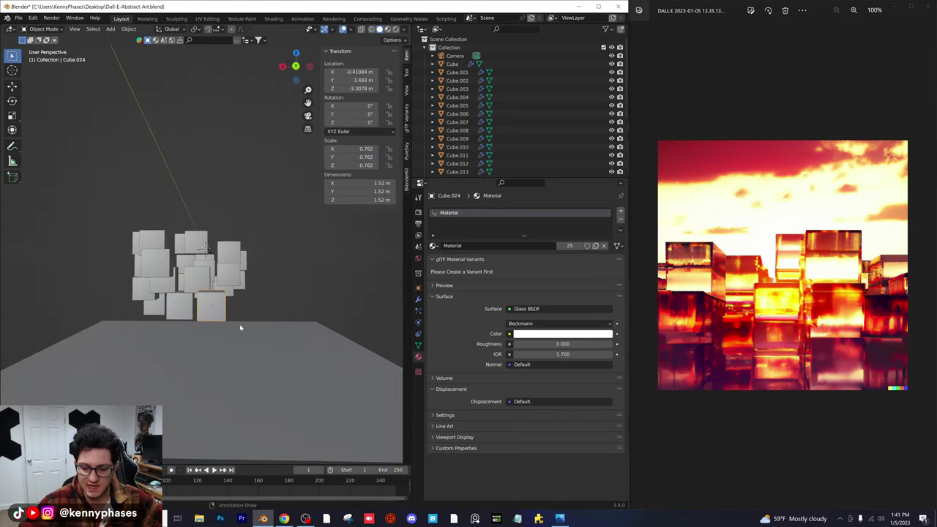
- Return to the camera view with rendered shading to check the filled-in stack
key(KP_0)
key(z)
click(216, 220)
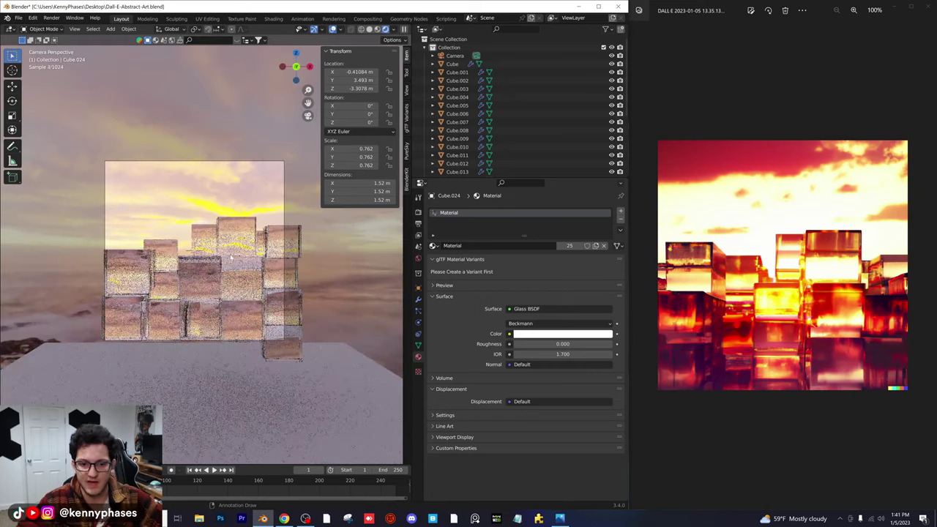
scroll(231, 257, up, 4)
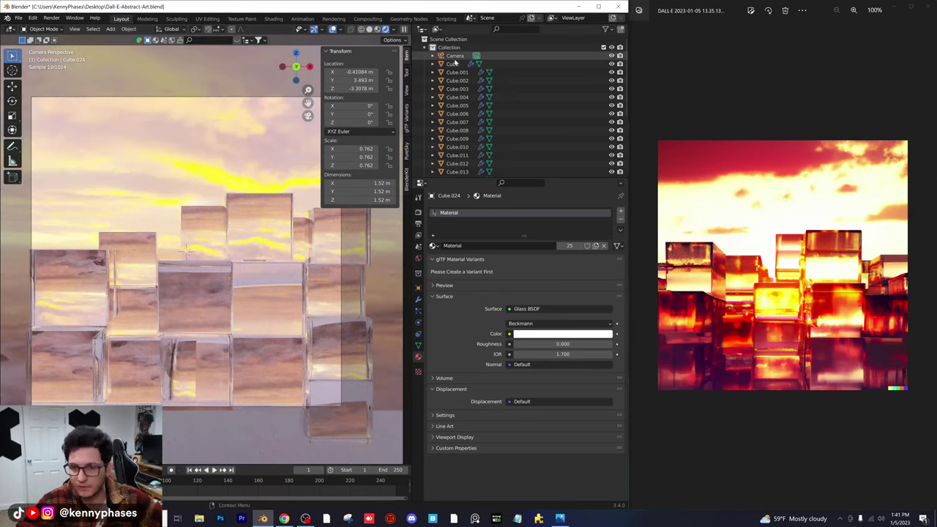
- Set the camera's Z location to 0 m and save the file
click(454, 56)
mouse_move(344, 106)
mouse_down()
mouse_move(346, 89)
mouse_move(330, 89)
mouse_move(347, 89)
mouse_up()
key(ctrl+z)
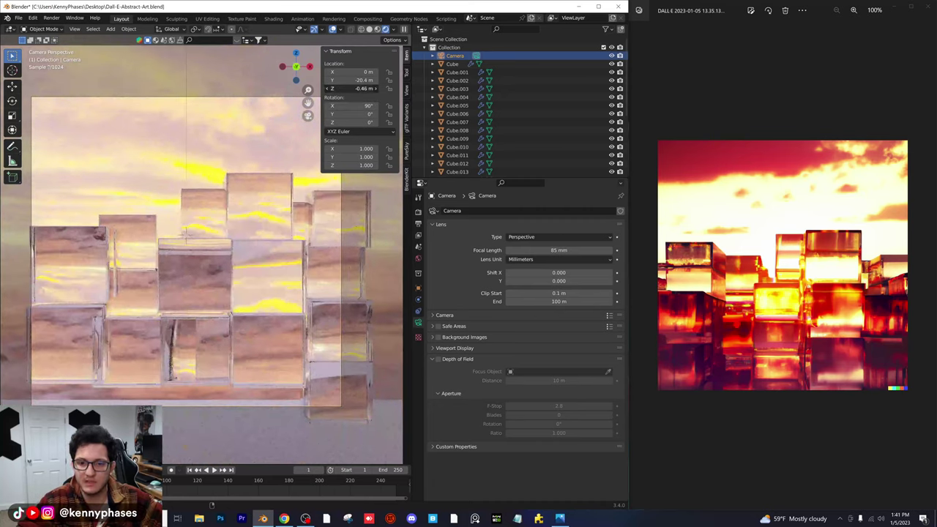
text(0)
key(Return)
key(ctrl+s)
- Hide the floor plane beneath the cubes
scroll(265, 294, down, 5)
click(309, 368)
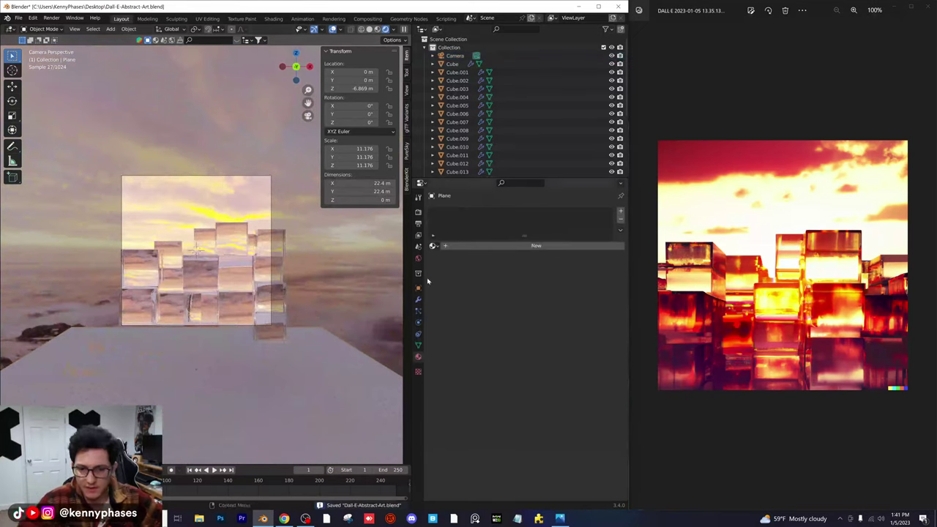
scroll(505, 156, down, 5)
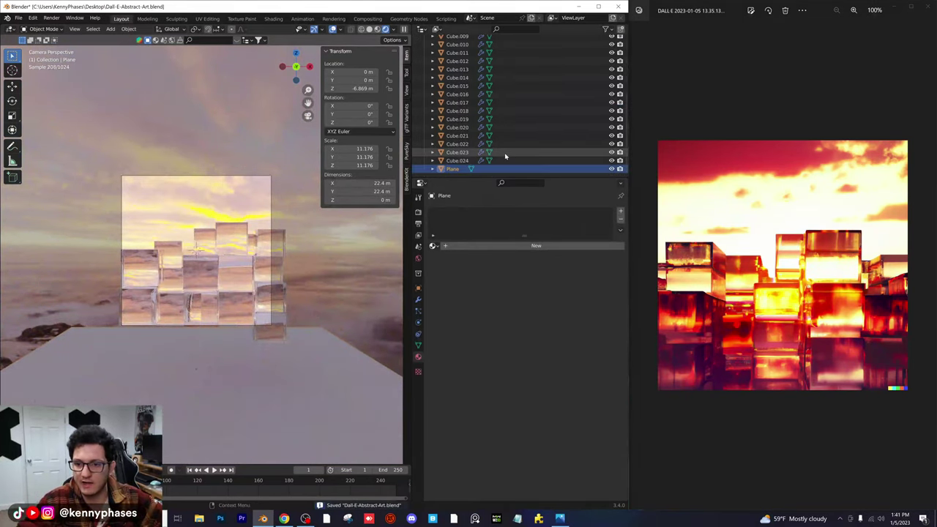
click(612, 169)
click(612, 169)
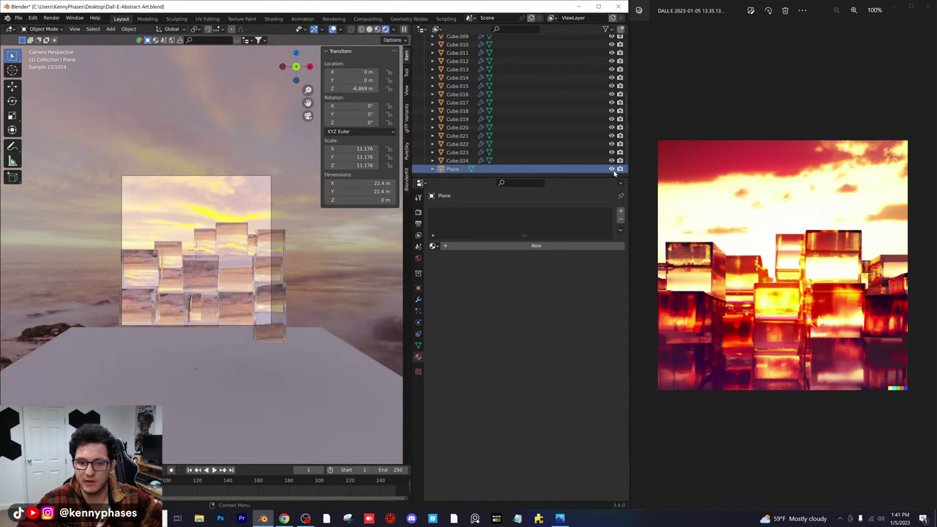
click(613, 169)
scroll(270, 276, up, 4)
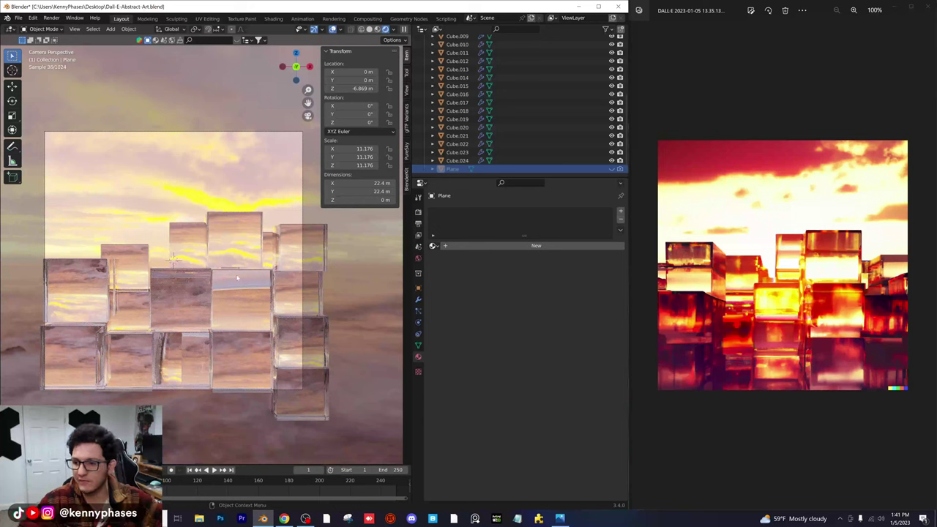
- Duplicate the upper cube beside the left tower and move the copy to about -1.14 m on X and 6.30 m on Y
click(173, 256)
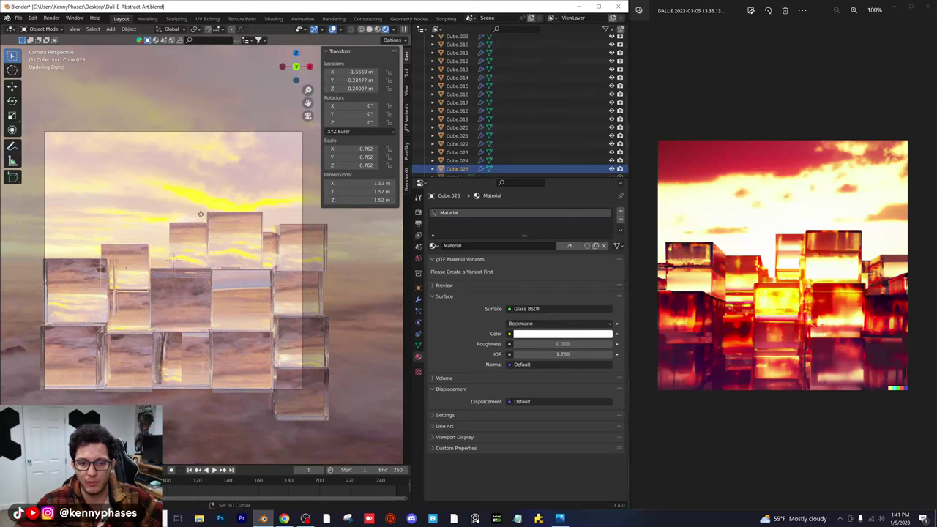
drag(351, 80, 383, 71)
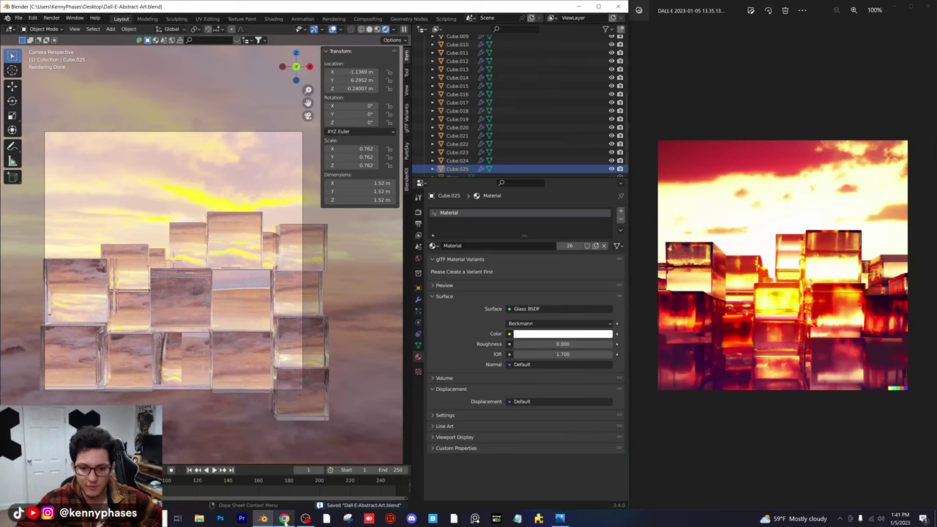
- Switch to Chrome, open unsplash.com in a new tab and search for "red sunset"
mouse_move(285, 519)
click(284, 483)
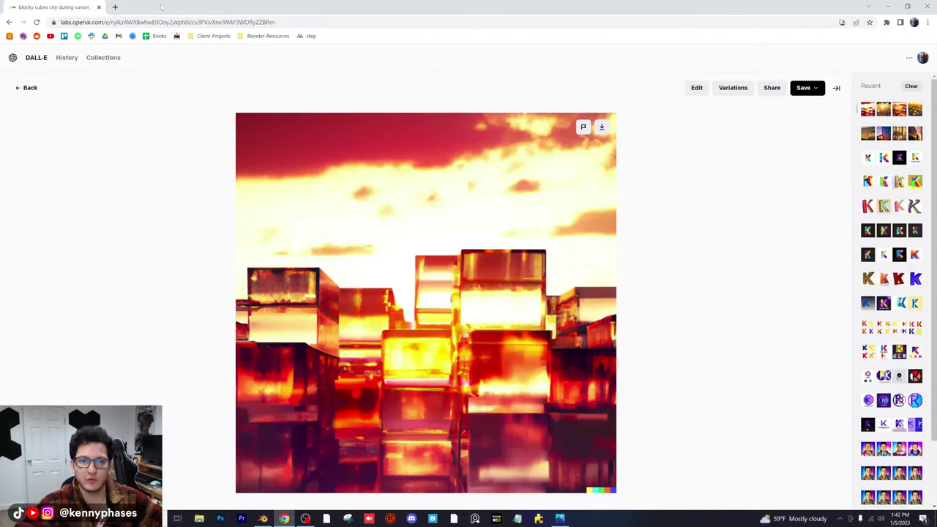
click(115, 6)
text(unsplash.com)
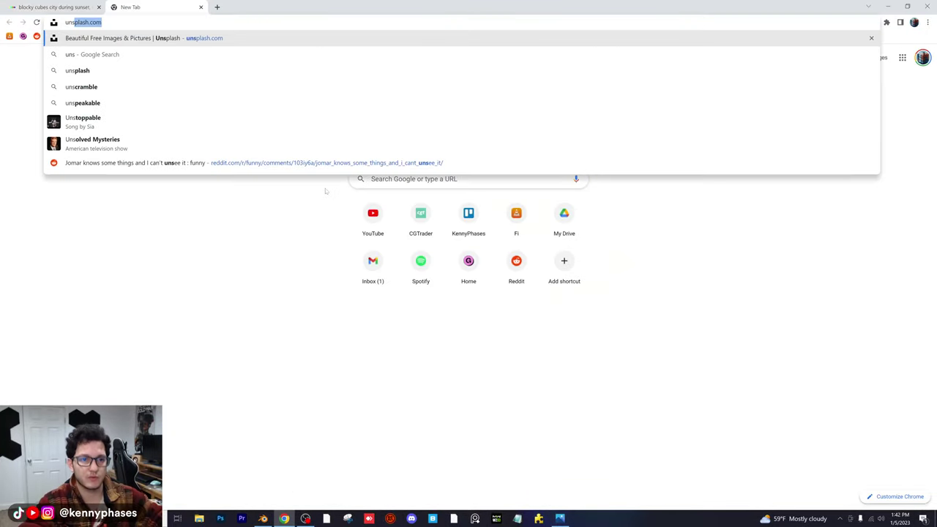
key(Return)
text(red sunset)
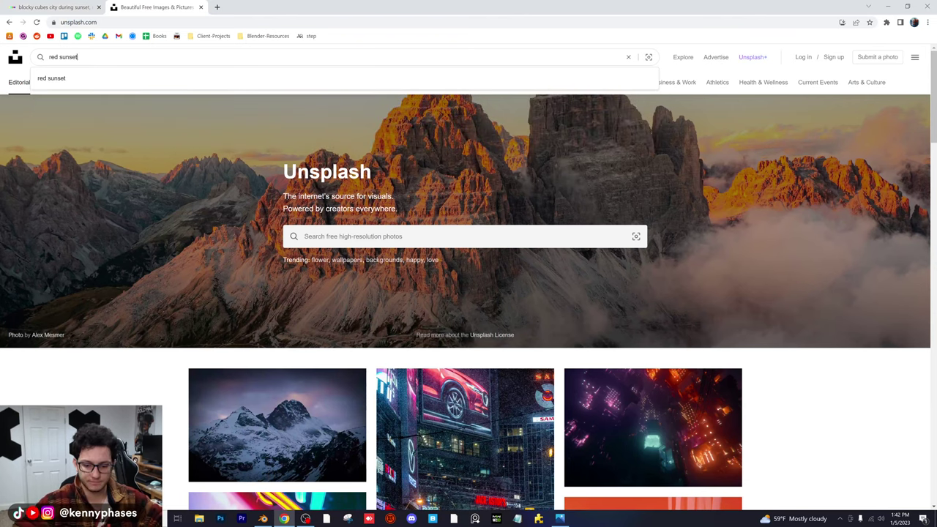
key(Return)
- Download the dark purple sunset photo with red and orange streaked clouds, and return to Blender
scroll(146, 257, down, 1)
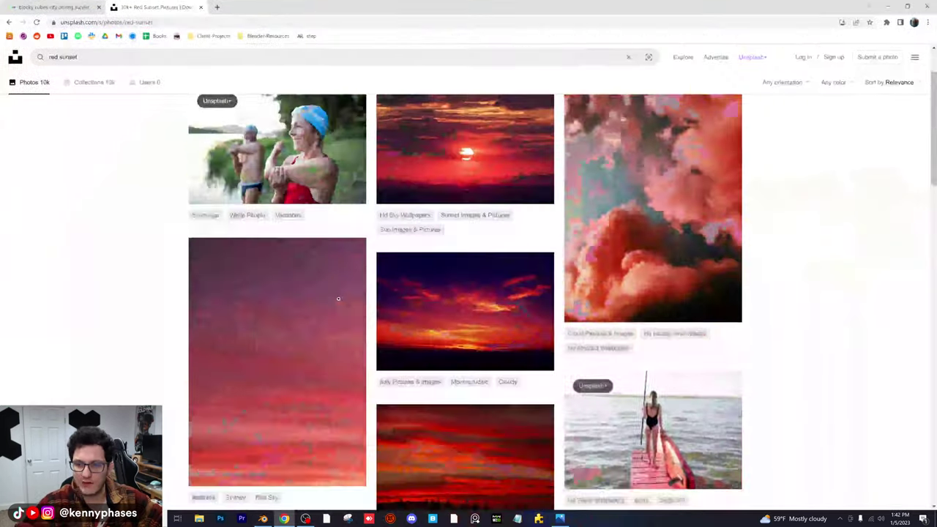
scroll(338, 298, down, 2)
scroll(347, 280, up, 1)
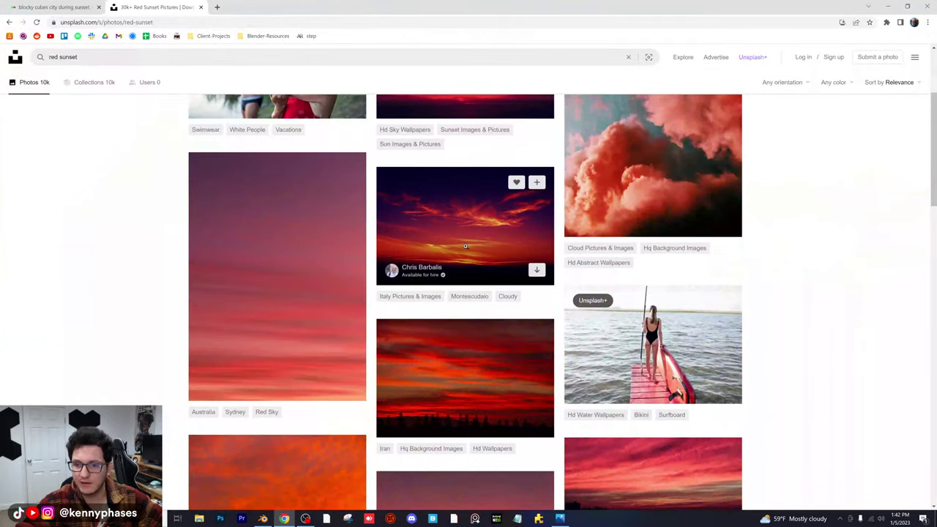
scroll(286, 293, down, 2)
scroll(260, 290, up, 2)
click(435, 226)
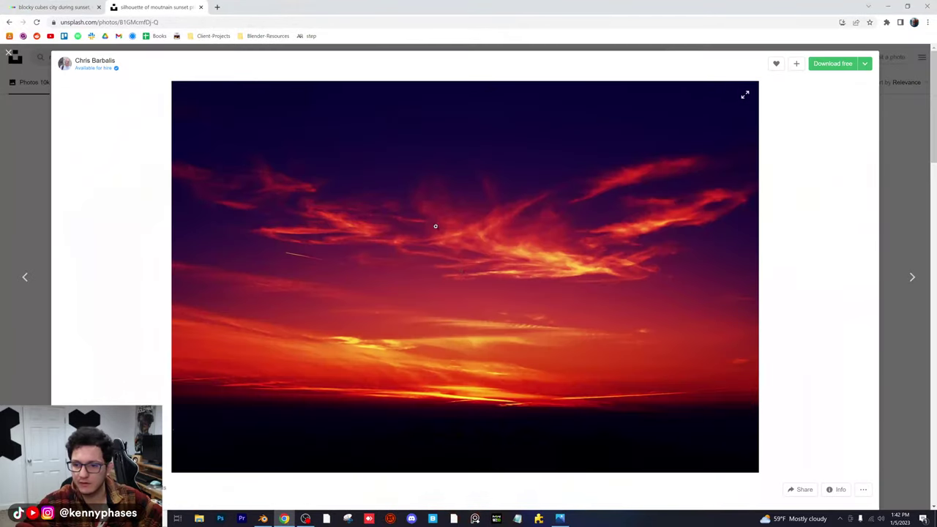
click(832, 64)
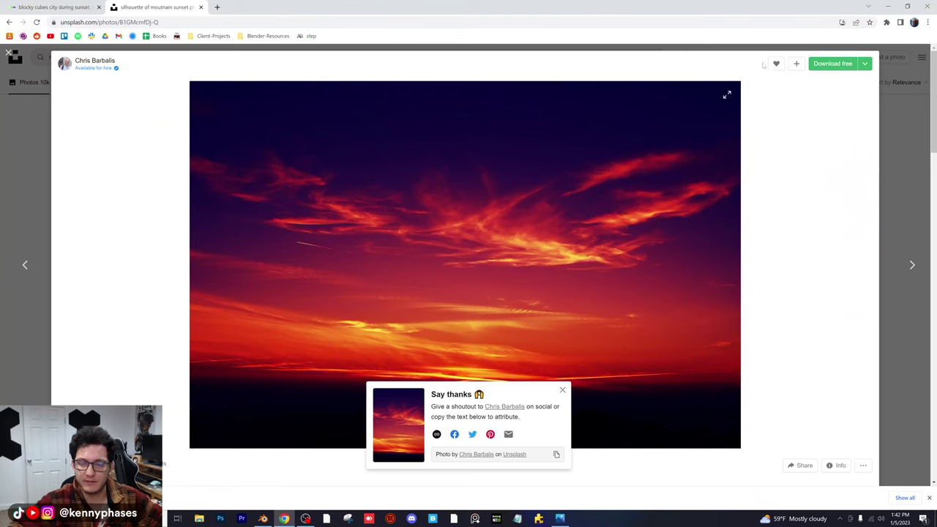
click(886, 5)
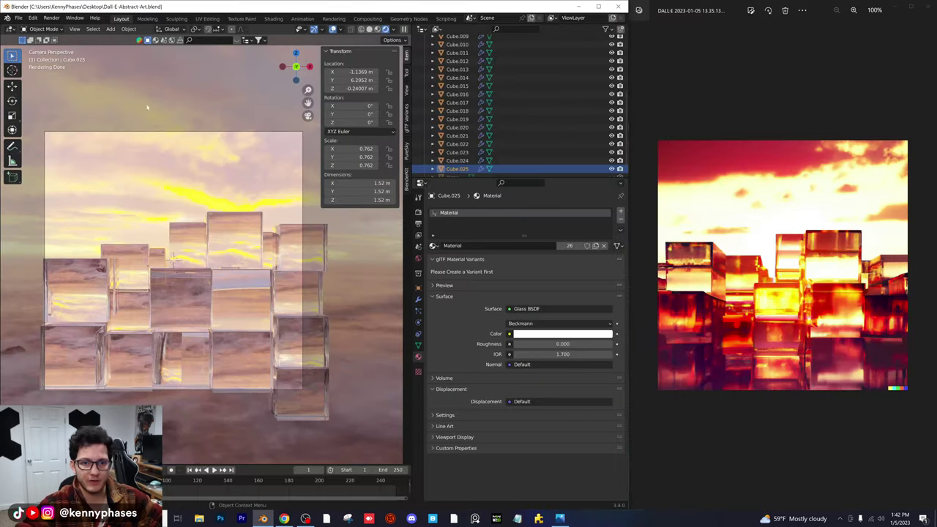
- Import the downloaded red sunset photo from the Downloads folder as an image plane
click(84, 71)
click(111, 29)
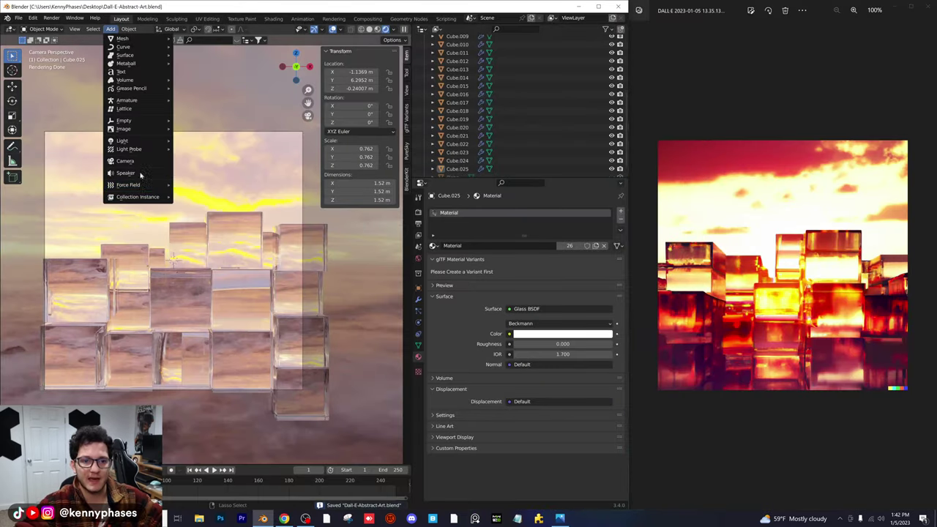
mouse_move(148, 131)
click(206, 145)
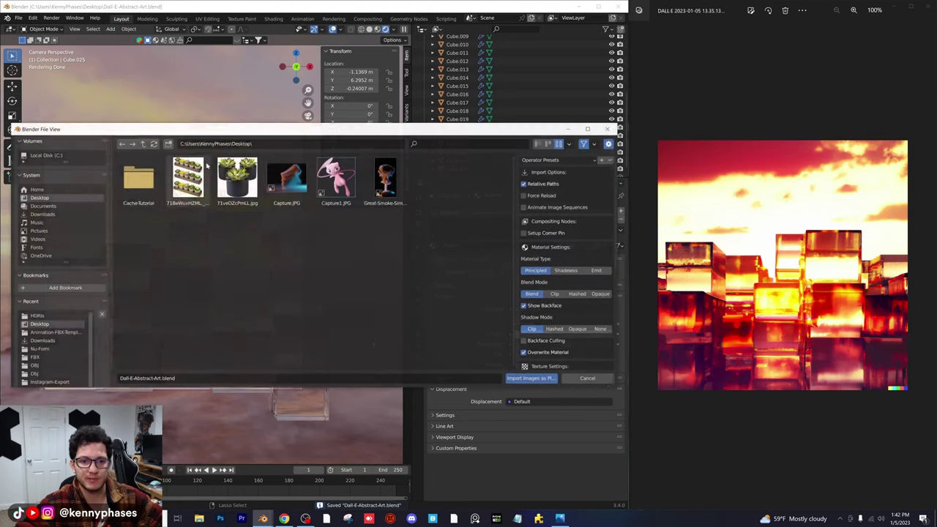
click(42, 214)
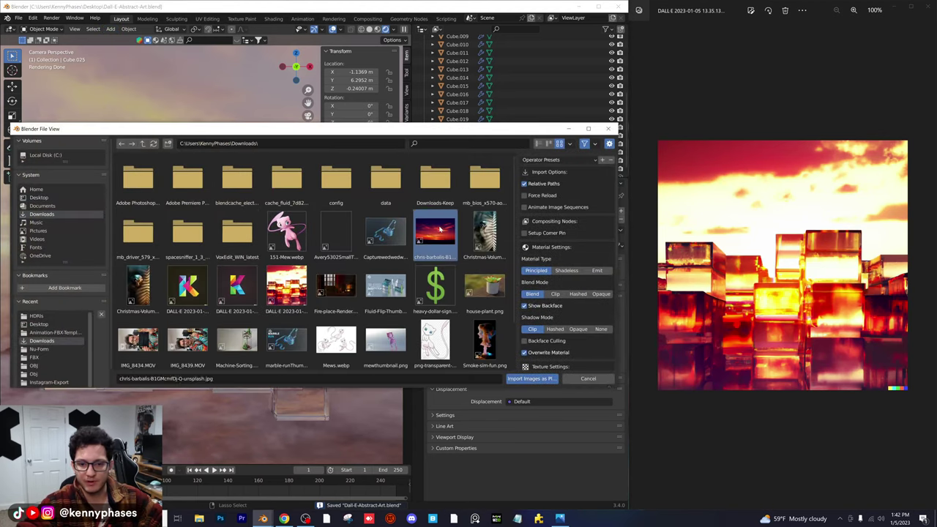
double_click(439, 230)
- Move the sunset plane behind the cubes to 9.35 m on Y, scale it to about 13.87, and save the file
key(s)
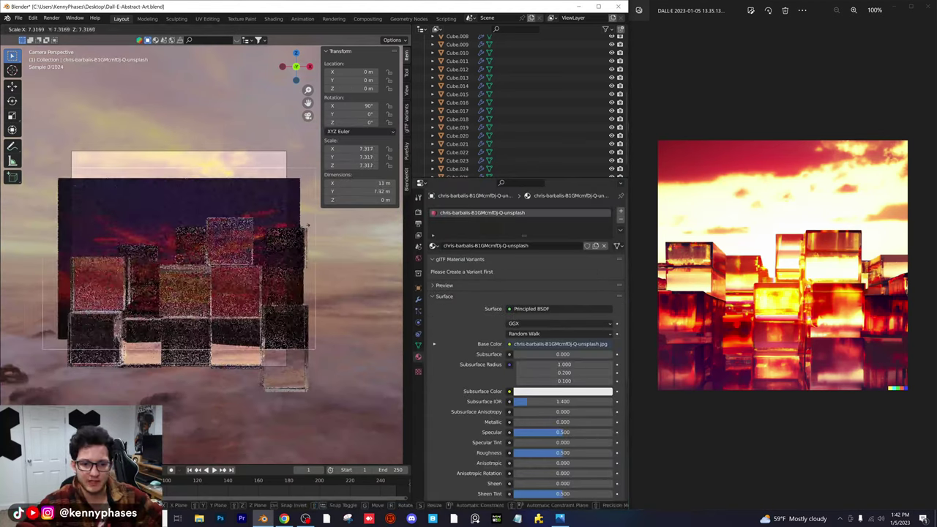
click(307, 225)
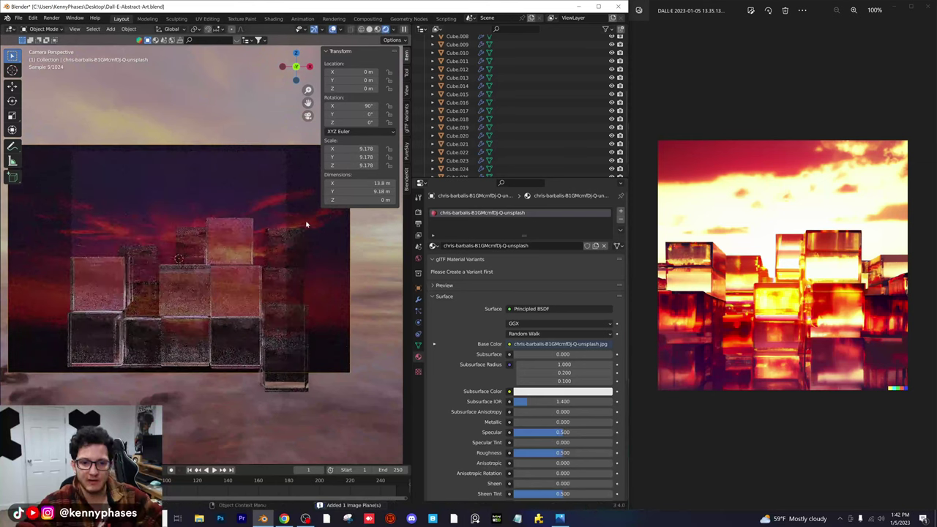
drag(352, 77, 328, 88)
key(s)
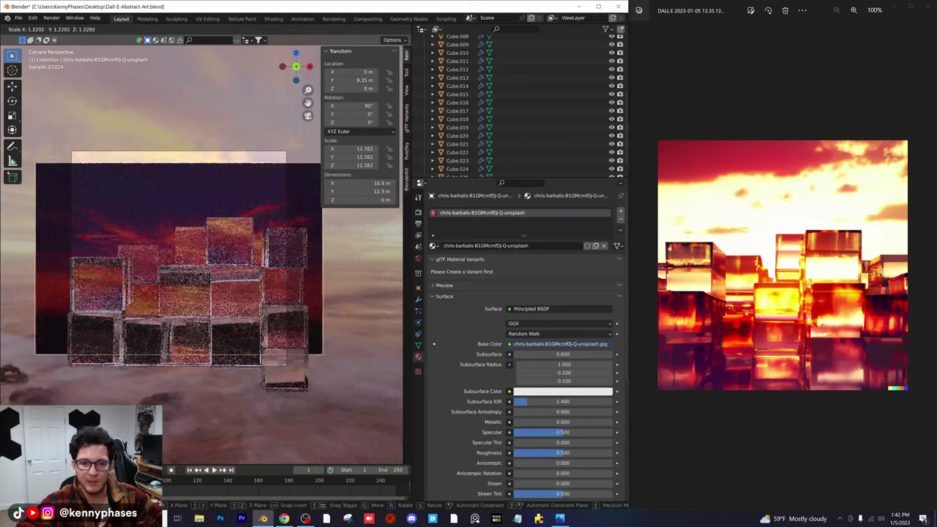
click(234, 246)
key(ctrl+s)
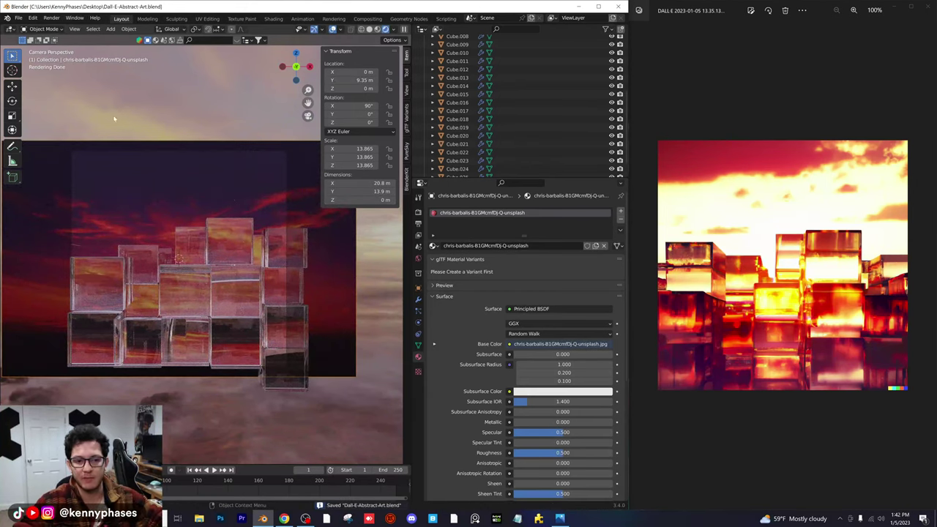
- Switch to the Shading workspace and show the sunset plane's object material nodes instead of the world nodes
click(272, 18)
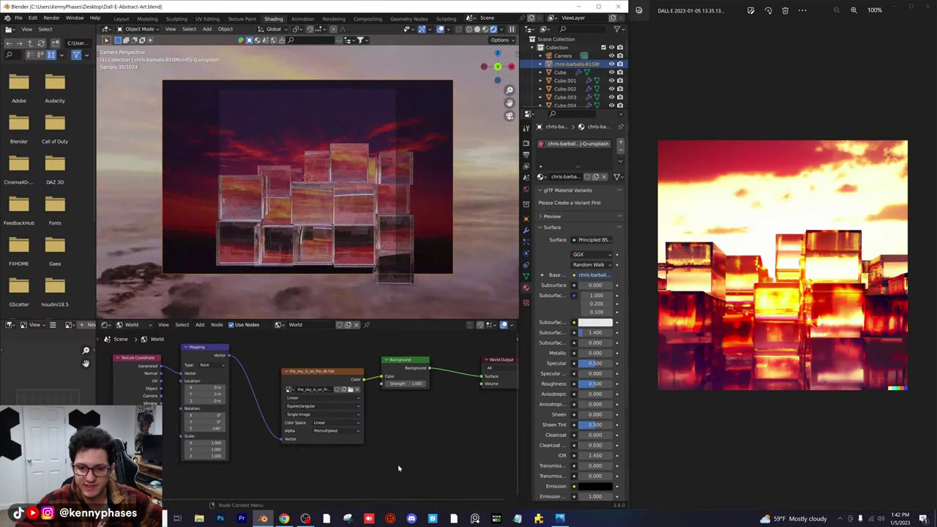
scroll(371, 450, down, 1)
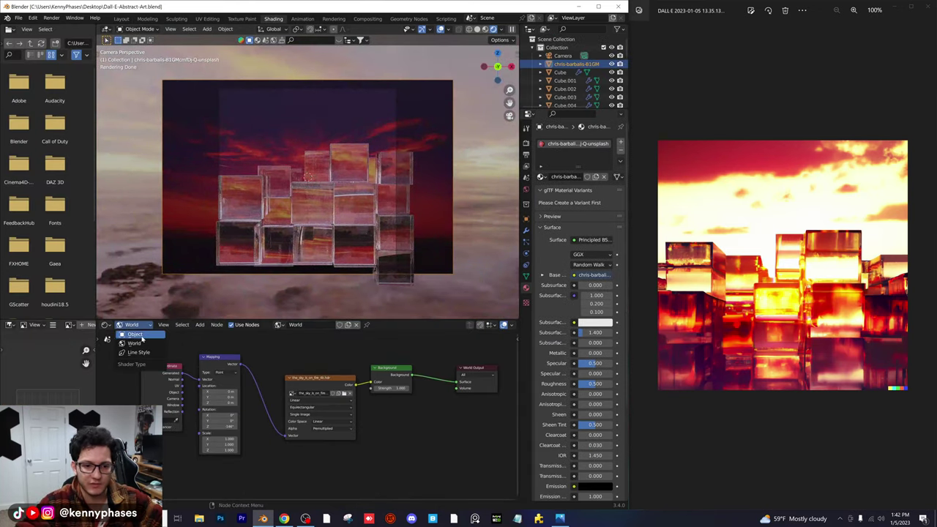
click(141, 336)
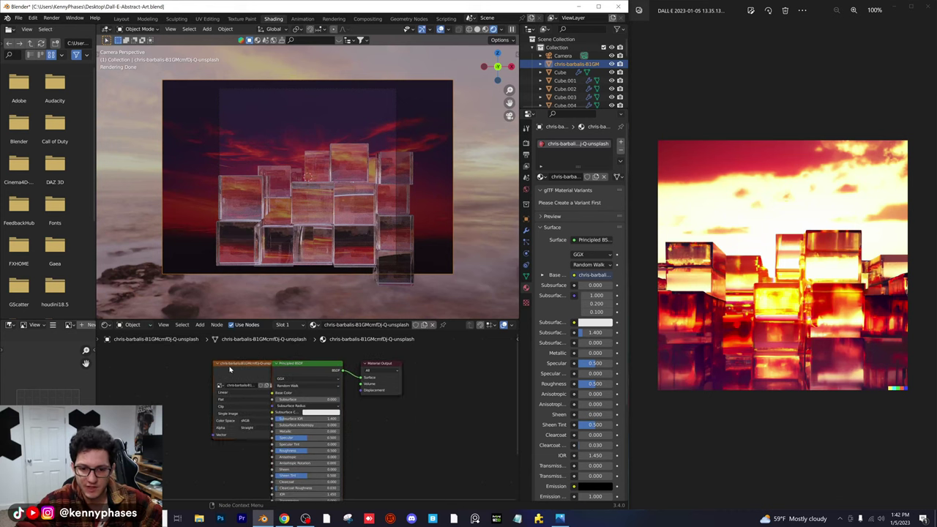
- Spread the image texture, Principled BSDF and Material Output nodes apart and enlarge the node editor area
drag(229, 369, 153, 367)
drag(375, 365, 428, 374)
drag(309, 367, 331, 368)
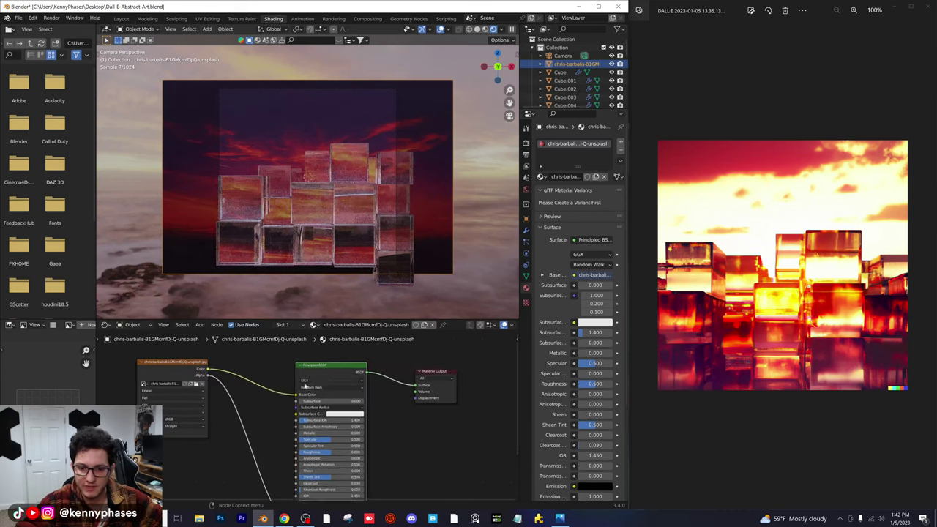
scroll(305, 386, down, 1)
middle_drag(335, 423, 344, 401)
drag(306, 320, 306, 272)
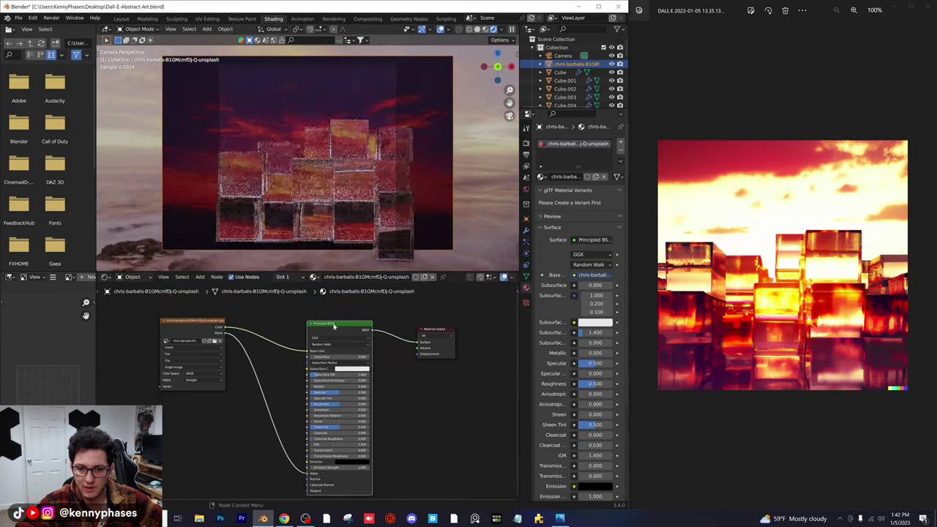
scroll(335, 327, down, 2)
drag(418, 347, 441, 356)
drag(344, 336, 323, 338)
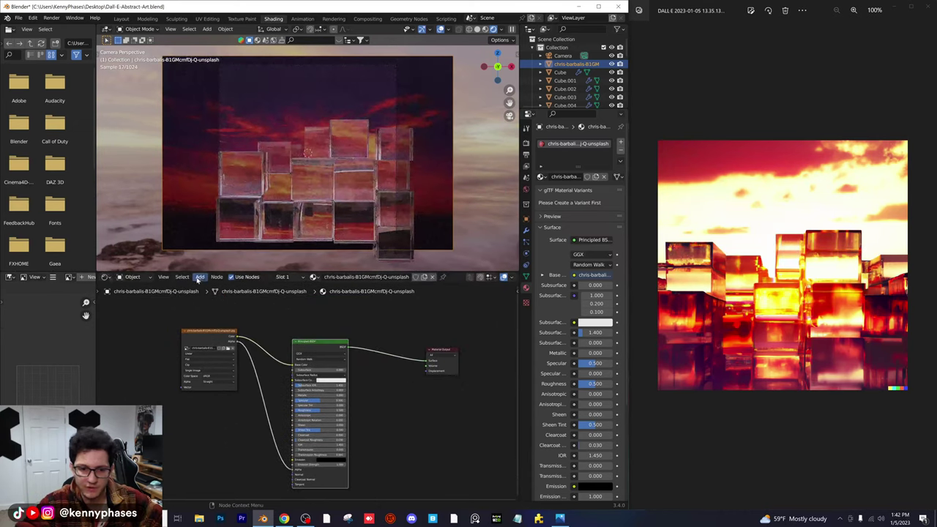
- Insert a Mix Shader between the Principled BSDF and the Material Output
click(200, 277)
click(212, 286)
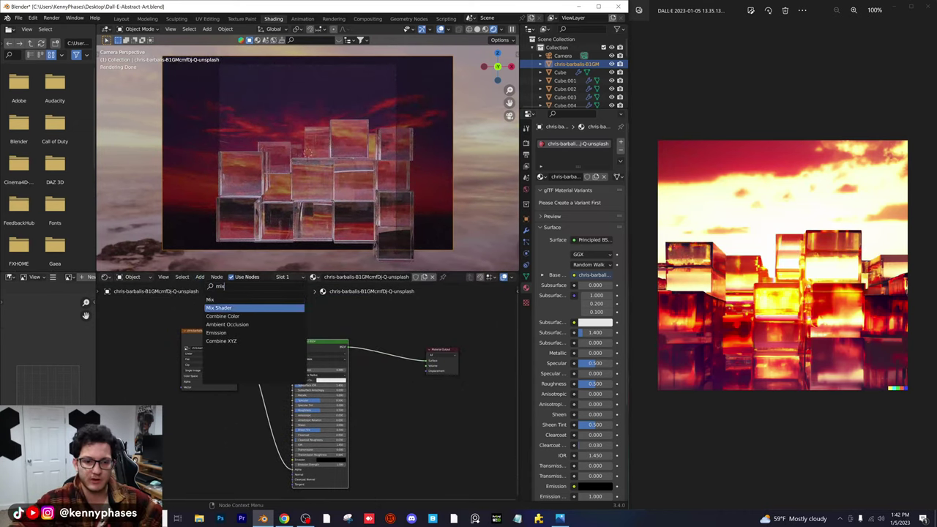
text(mix)
click(218, 307)
click(391, 354)
- Add an Emission node beside the Principled BSDF and connect it to the Mix Shader's free shader input
click(200, 277)
click(212, 285)
key(Return)
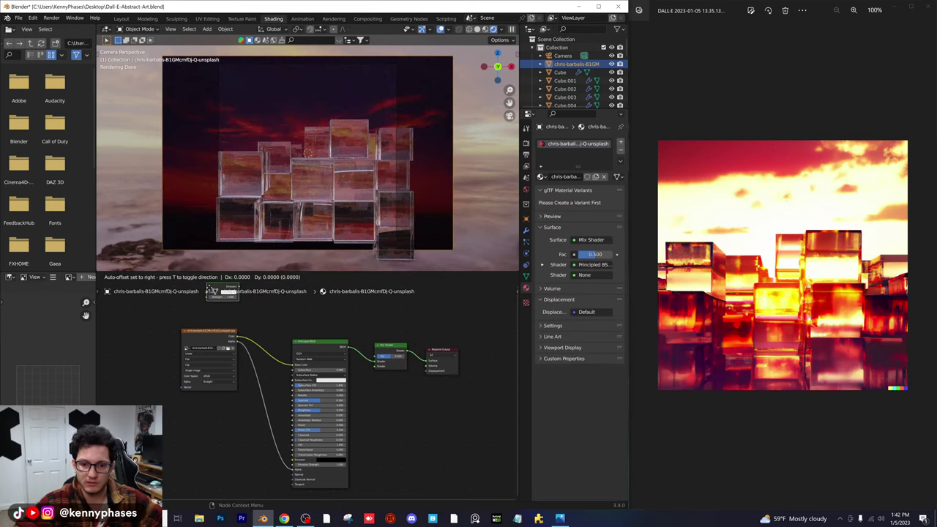
click(376, 395)
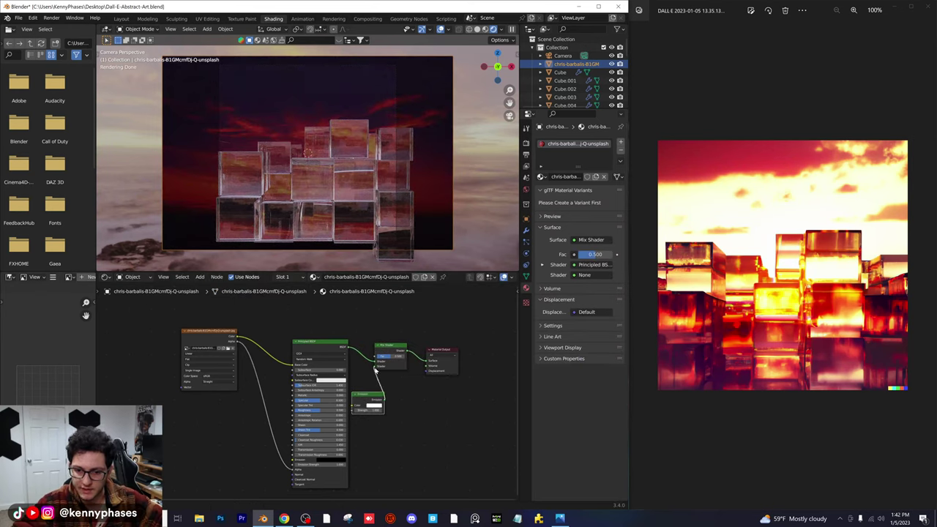
drag(375, 370, 376, 366)
- Space out the Material Output, Mix Shader and Emission nodes and swap the Mix Shader's two shader inputs
drag(451, 355, 483, 355)
drag(402, 345, 414, 346)
scroll(389, 399, up, 1)
drag(385, 395, 385, 379)
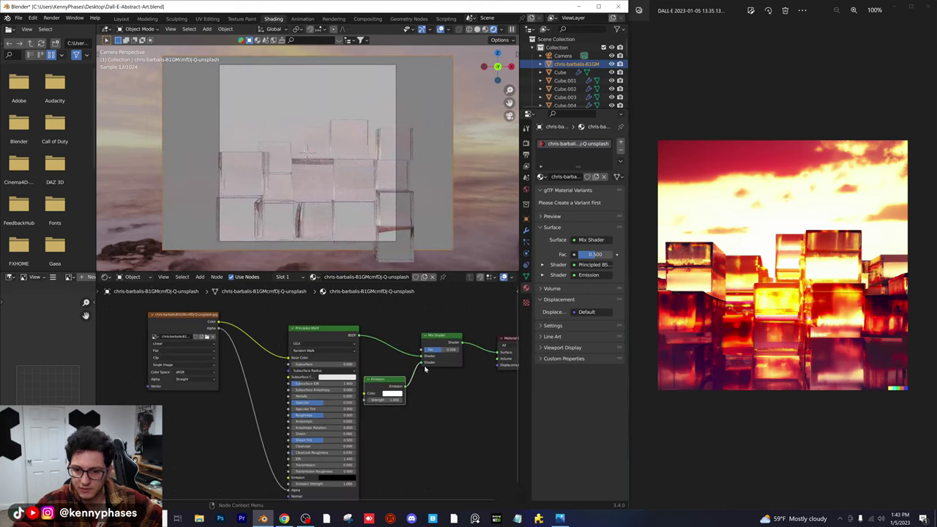
key(alt+s)
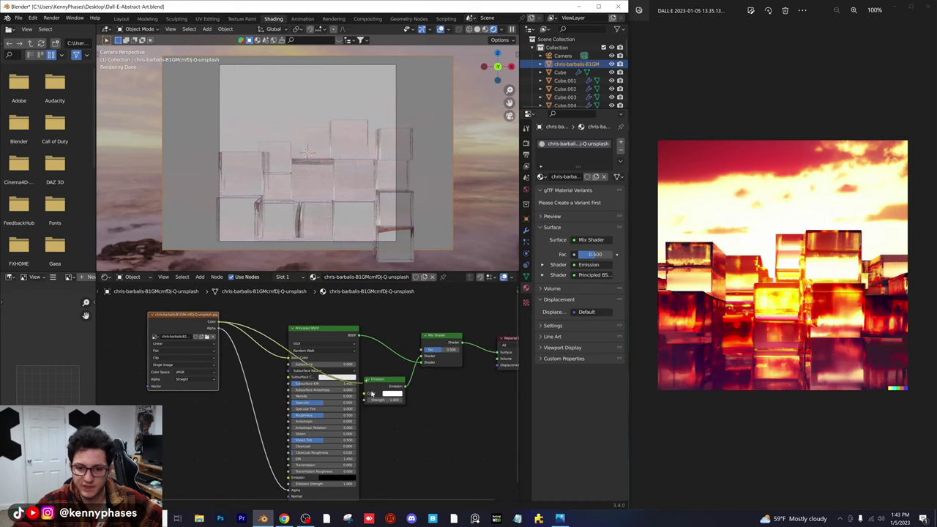
- Wire the image colour through the Emission node straight to the surface output, deleting the Mix Shader and Principled BSDF
drag(368, 396, 364, 394)
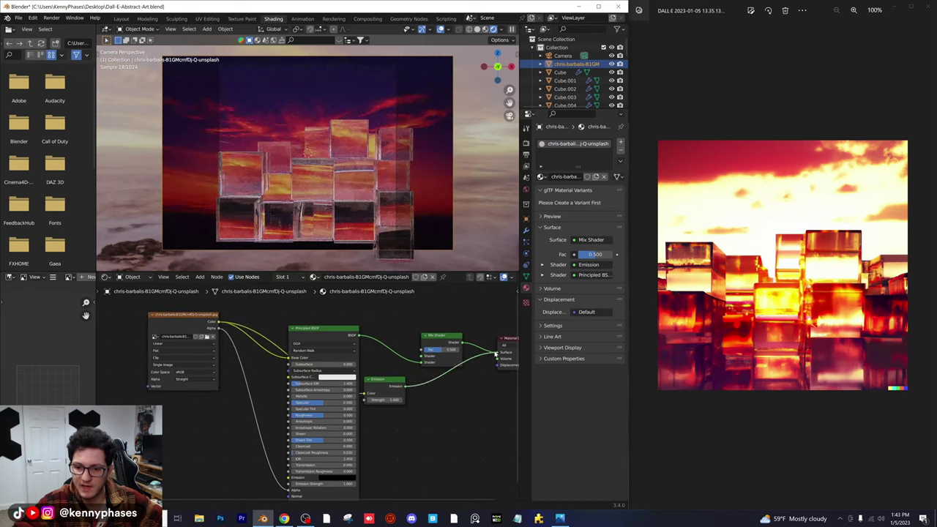
drag(495, 354, 498, 352)
click(437, 336)
key(x)
click(339, 331)
key(x)
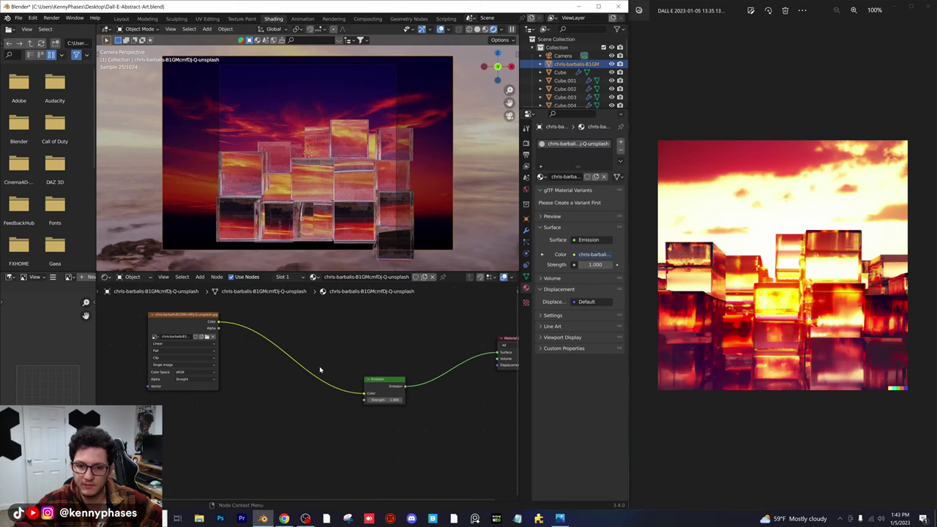
- Arrange the image, Emission and Material Output nodes close together and set the emission strength to 6.7
drag(190, 325, 276, 353)
drag(384, 400, 355, 377)
scroll(439, 359, down, 1)
middle_drag(486, 354, 424, 353)
drag(451, 350, 363, 355)
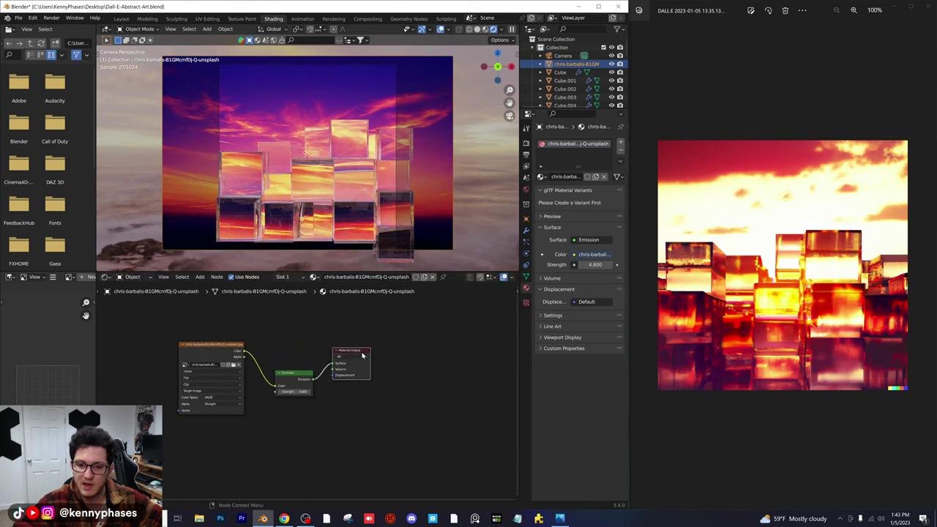
scroll(362, 355, up, 4)
drag(297, 365, 291, 365)
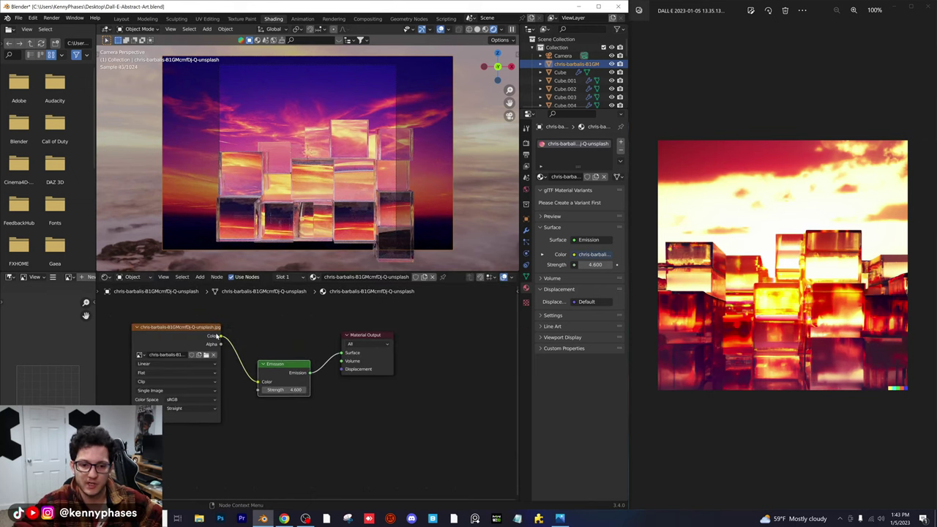
scroll(216, 335, up, 1)
drag(206, 329, 220, 332)
mouse_move(271, 390)
mouse_down()
mouse_move(252, 390)
mouse_move(272, 390)
mouse_up()
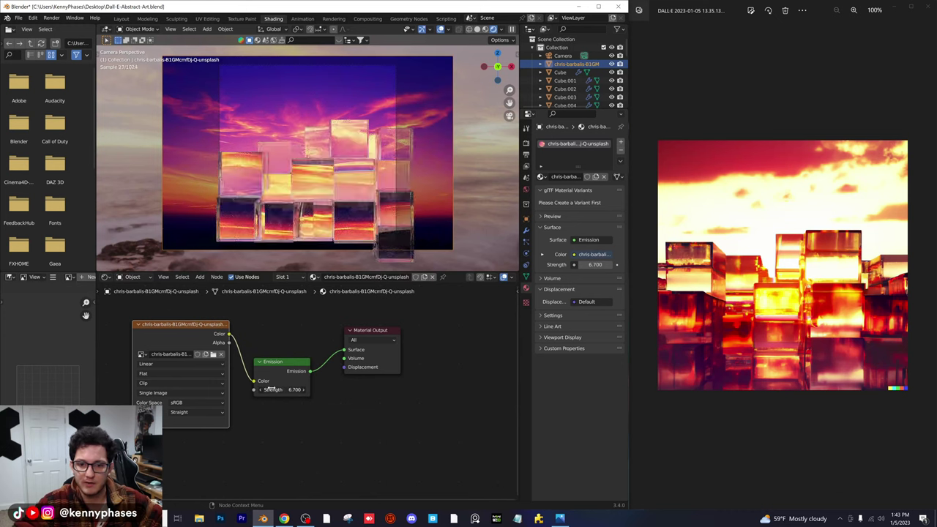
- Insert a Hue Saturation Value node between the sunset image texture and the Emission node
click(201, 277)
click(210, 287)
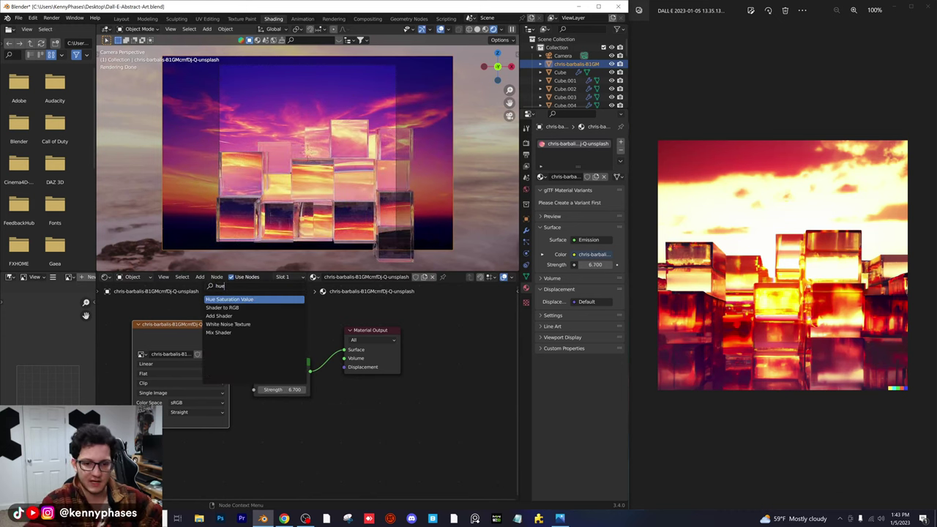
key(Return)
click(266, 335)
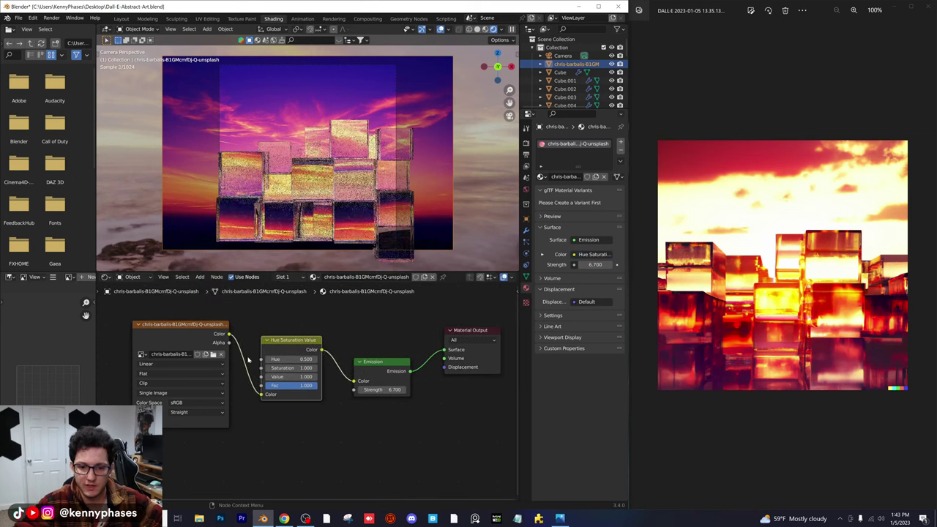
- Try other hue and saturation values for the sunset image, including a hue of 0.6 and a saturation of 0.6
drag(292, 359, 334, 376)
key(ctrl+z)
scroll(314, 366, up, 5)
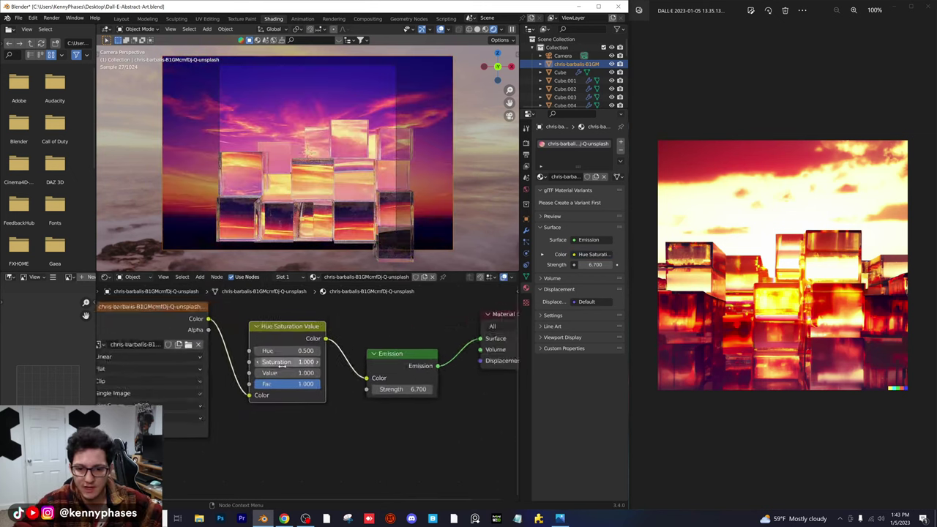
middle_drag(313, 365, 319, 390)
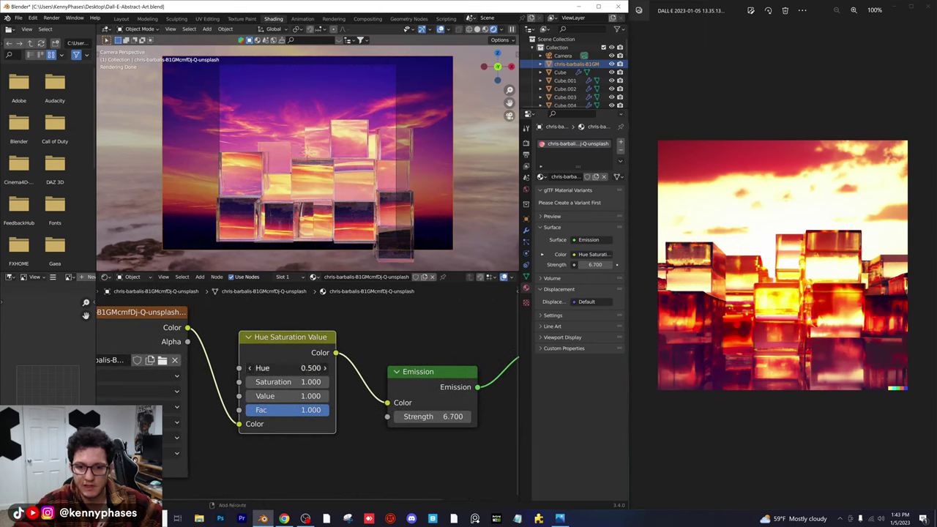
drag(287, 369, 214, 382)
key(ctrl+z)
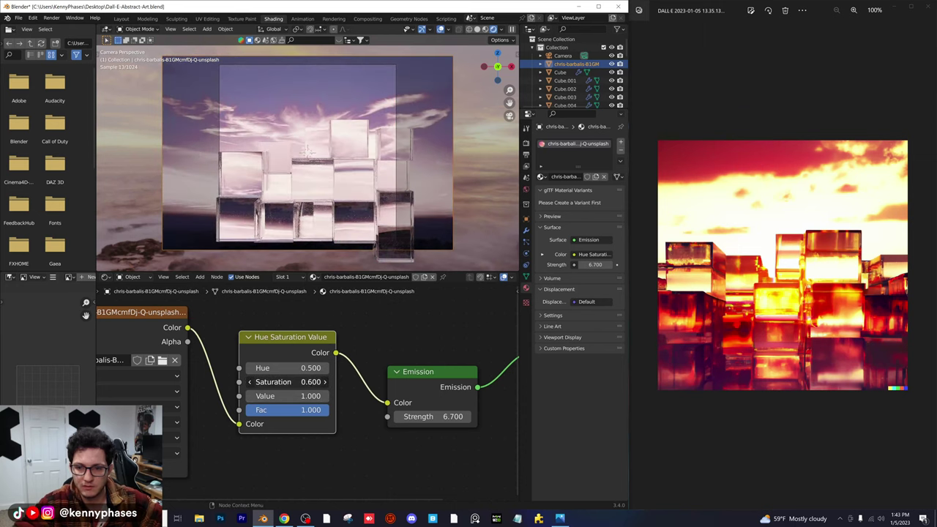
key(ctrl+z)
click(325, 368)
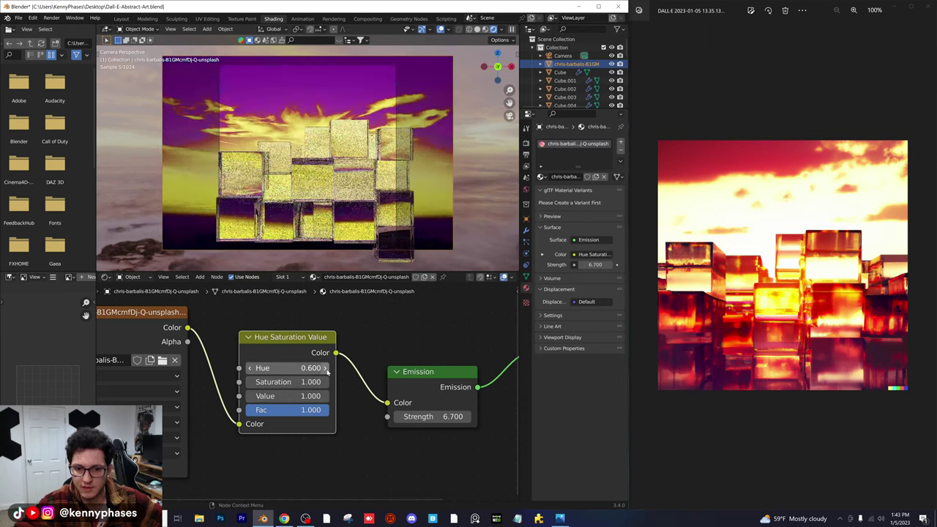
click(247, 369)
click(253, 368)
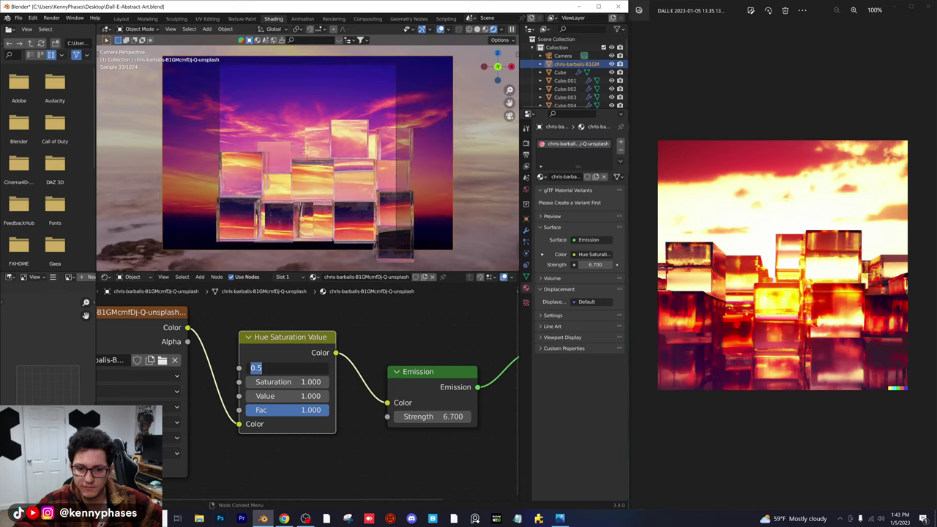
key(Return)
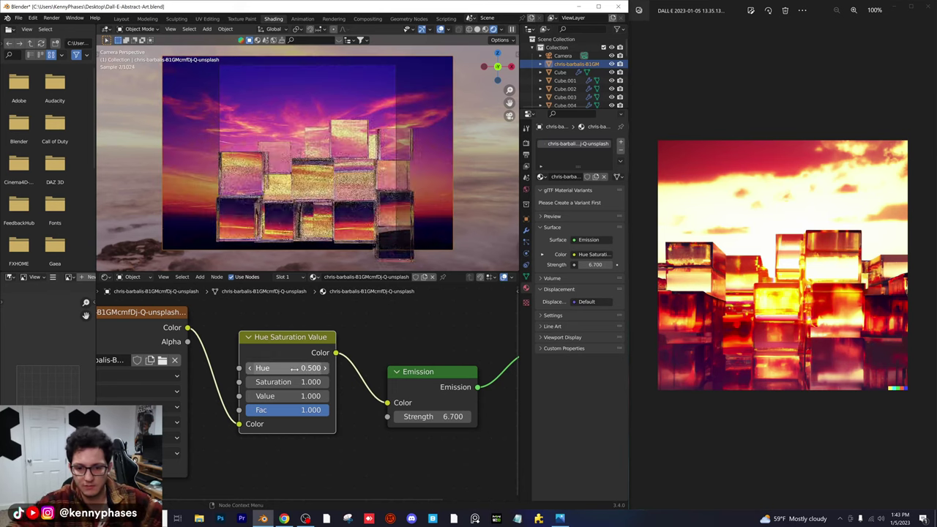
- Try a lower factor on the Hue Saturation Value node and return it to 1
scroll(283, 401, down, 1)
drag(289, 407, 260, 408)
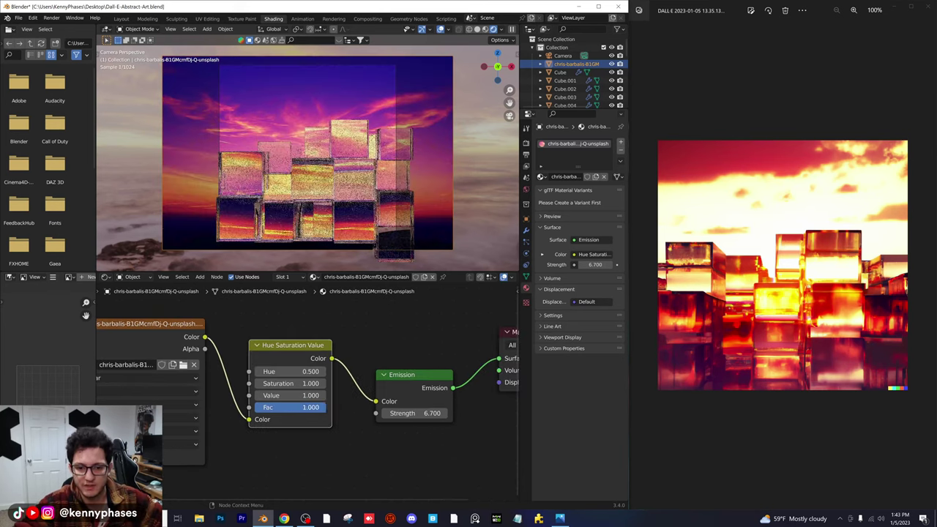
drag(322, 407, 324, 407)
scroll(309, 419, down, 2)
middle_drag(302, 407, 286, 413)
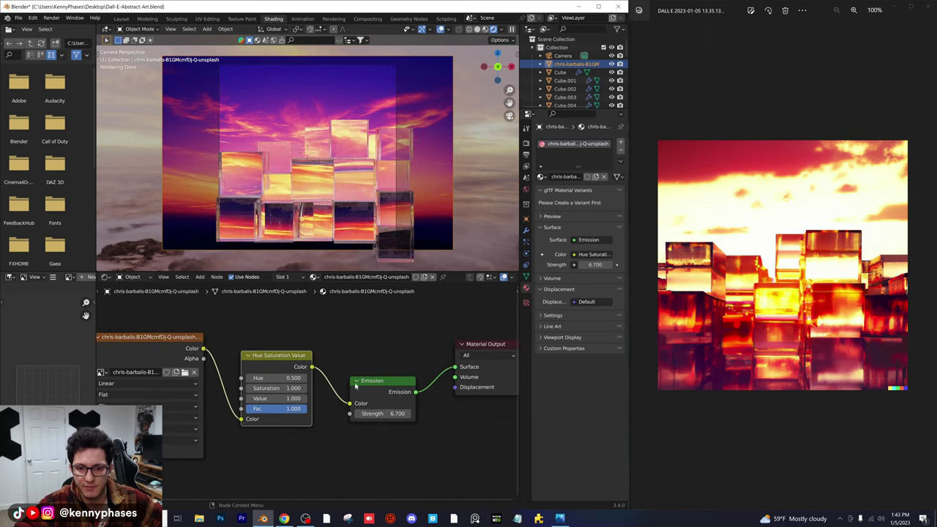
scroll(355, 386, down, 1)
drag(343, 410, 347, 411)
- Set the camera's passepartout opacity to 1 so that everything outside the frame is blacked out
click(563, 56)
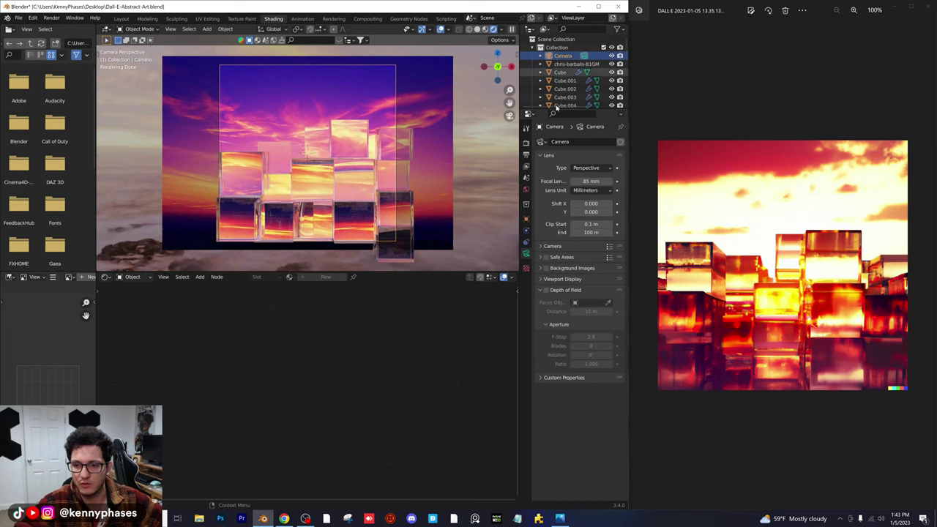
click(579, 279)
drag(582, 341, 602, 315)
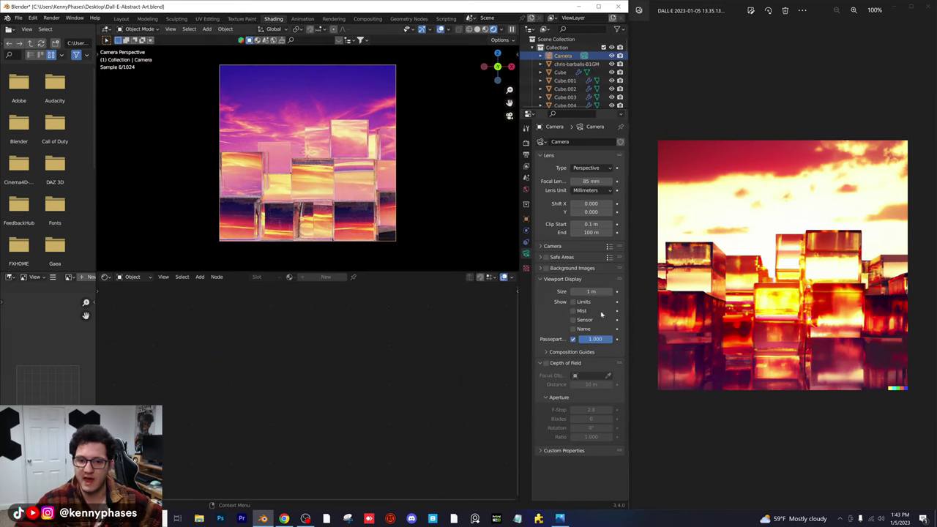
- Enlarge the 3D viewport above the node editor to check the framed camera view, and save the file
drag(393, 272, 448, 438)
scroll(455, 357, up, 1)
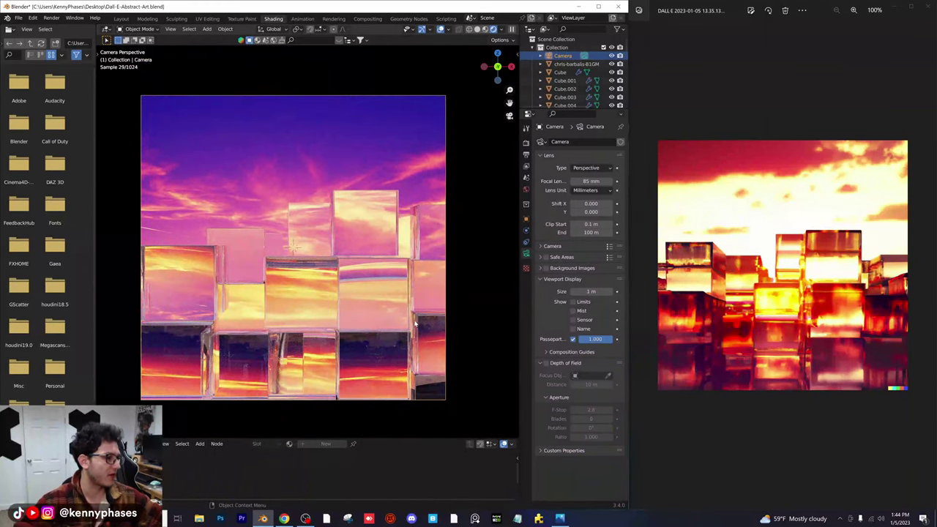
scroll(405, 301, down, 1)
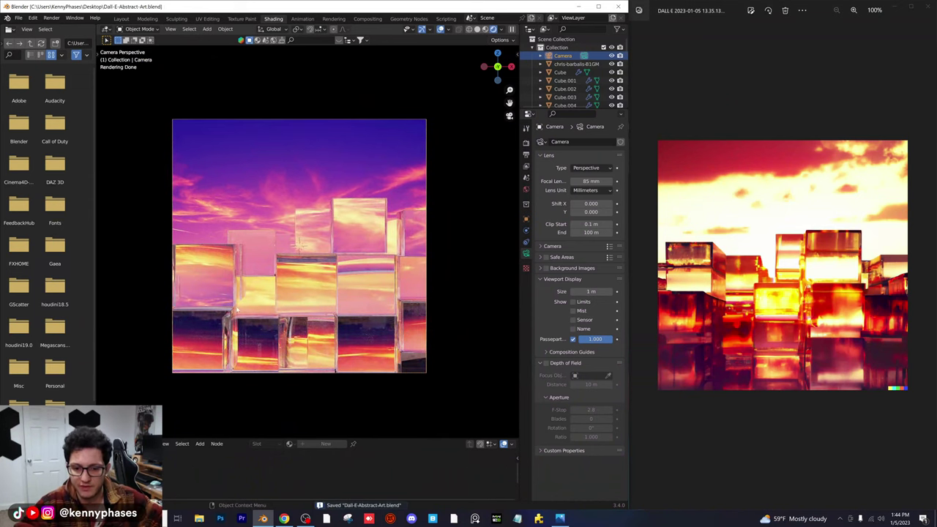
- Switch to Chrome, return to the Unsplash red sunset results and load more photos
click(285, 519)
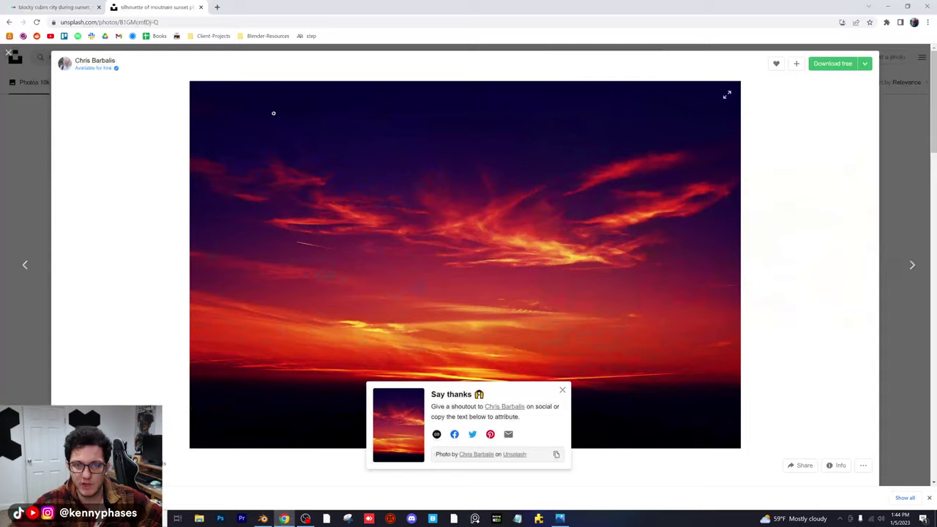
click(21, 203)
scroll(170, 298, down, 10)
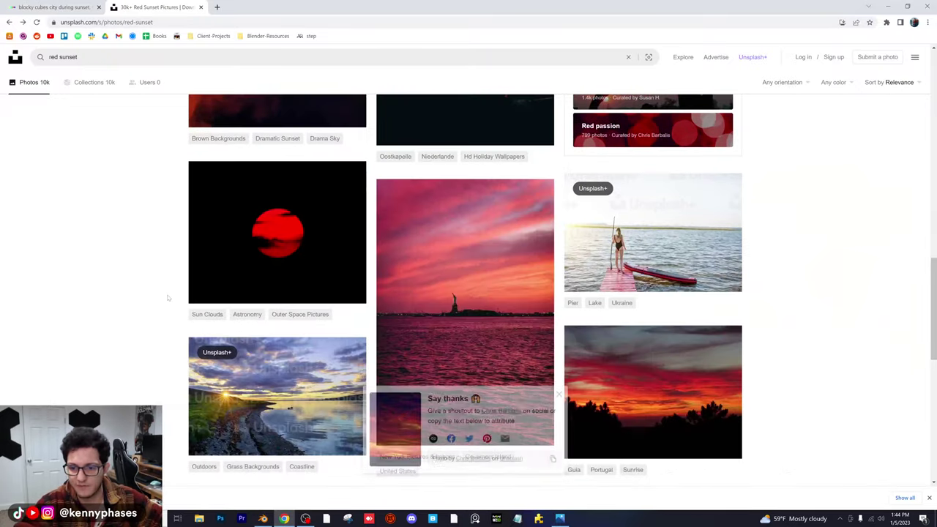
scroll(162, 293, down, 3)
scroll(133, 281, down, 4)
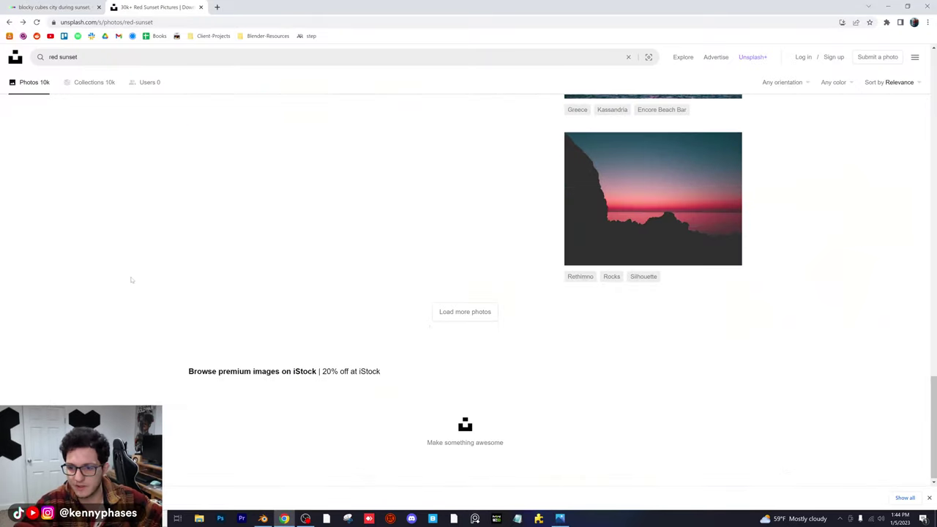
click(465, 312)
scroll(144, 267, down, 3)
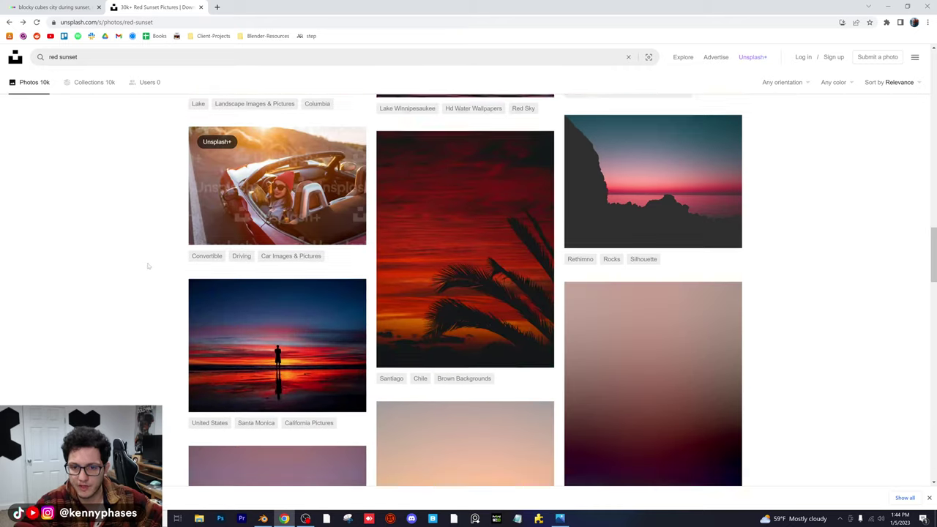
- Download the free portrait photo of the orange and purple cloudy sunset over a dark shoreline
scroll(142, 266, down, 2)
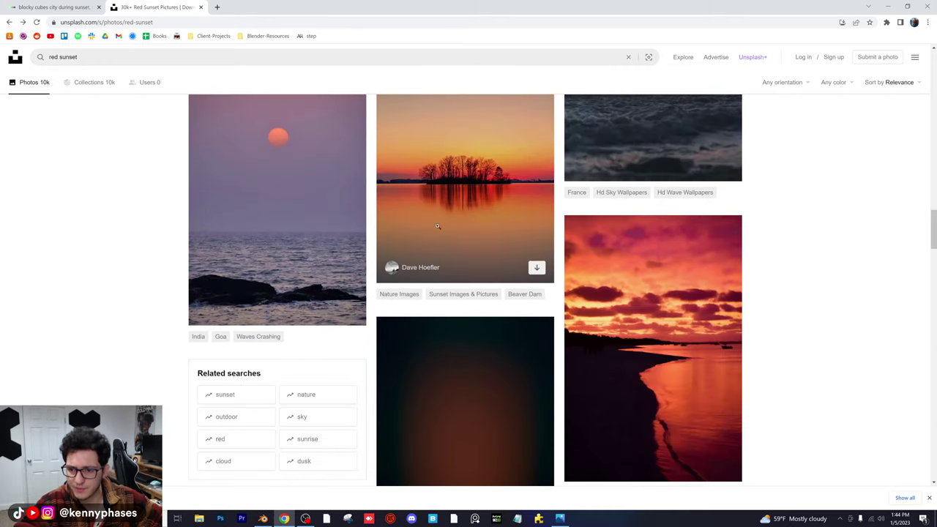
scroll(623, 249, down, 3)
click(624, 249)
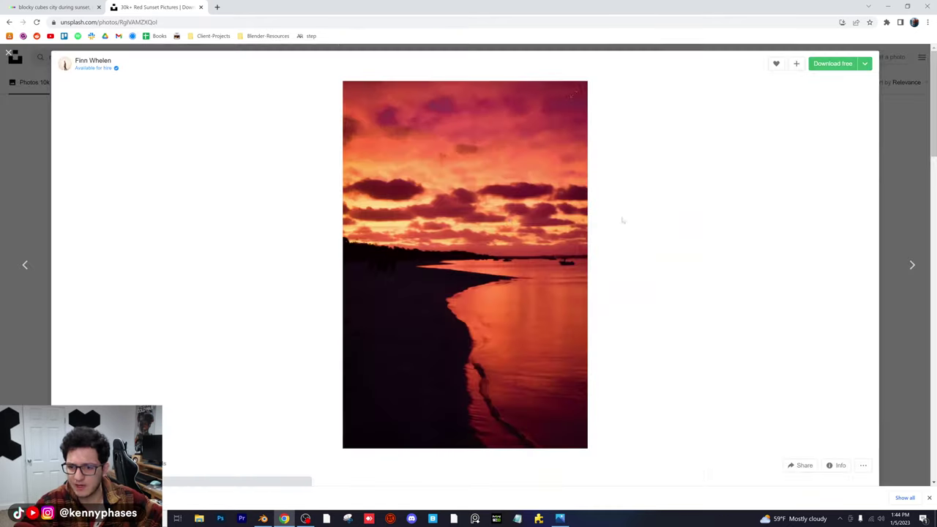
click(831, 64)
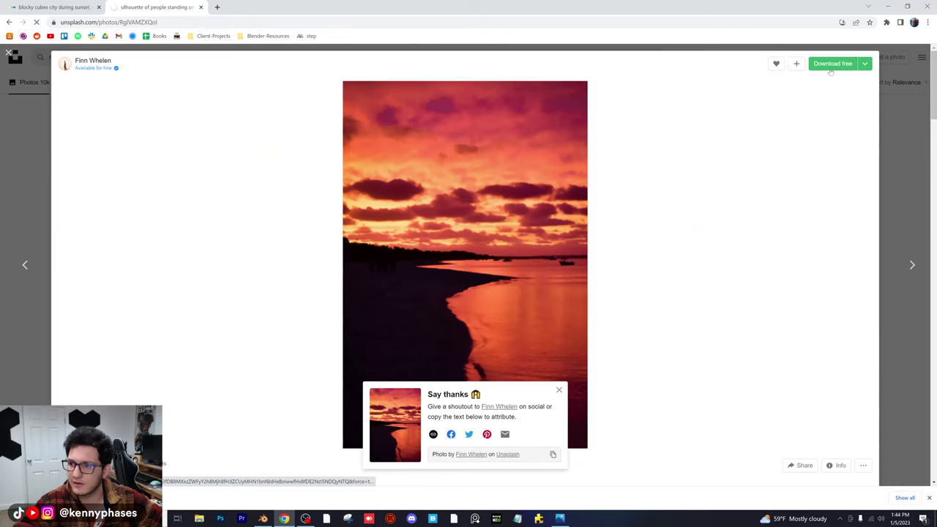
- Switch back to Blender and replace the sunset plane's image texture with the downloaded shoreline sunset photo
click(888, 6)
click(279, 199)
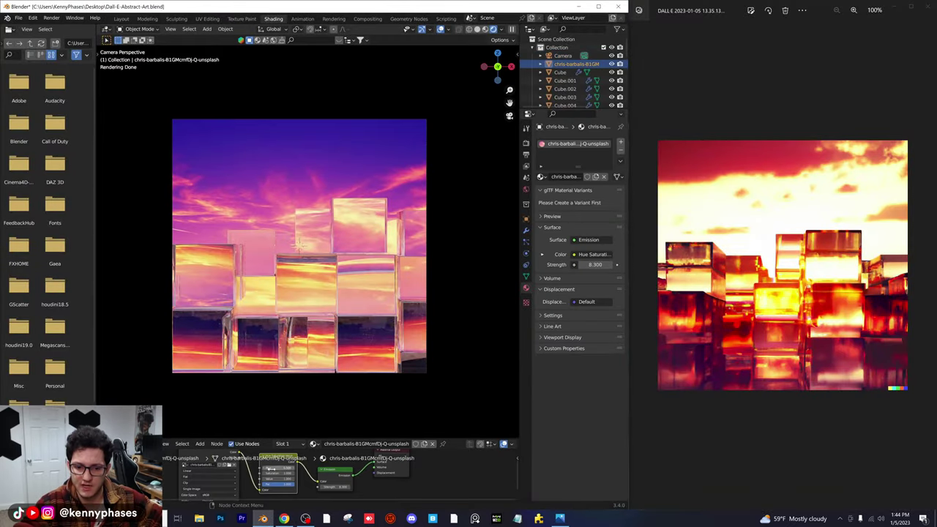
click(229, 467)
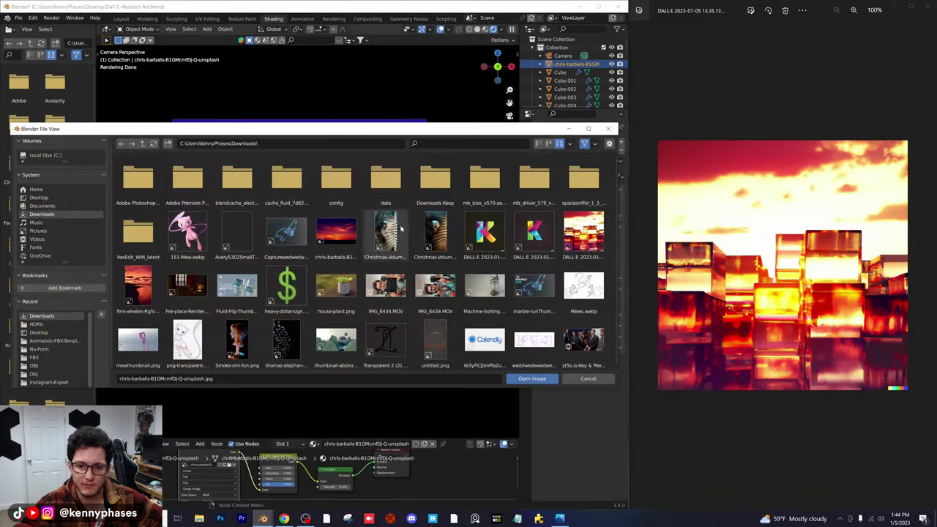
double_click(141, 289)
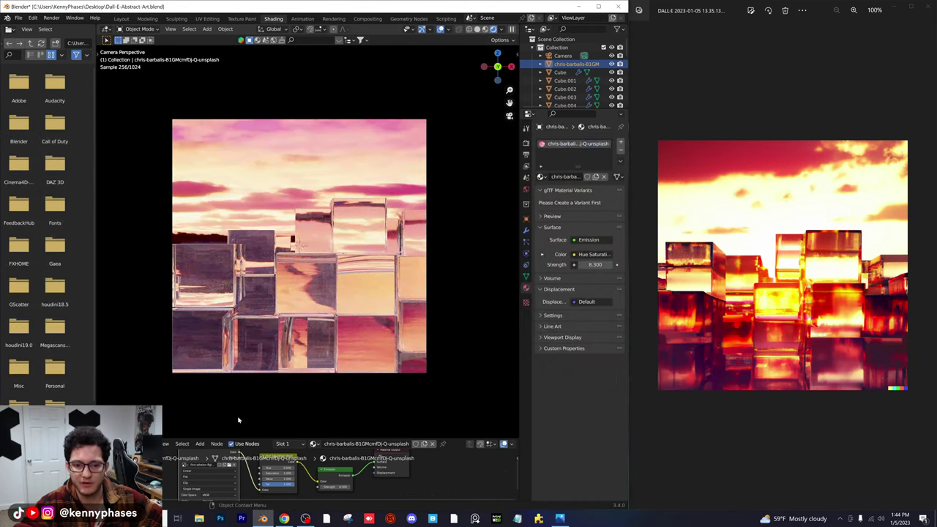
- Move the sunset backdrop plane slightly up along the Z axis
key(g)
key(z)
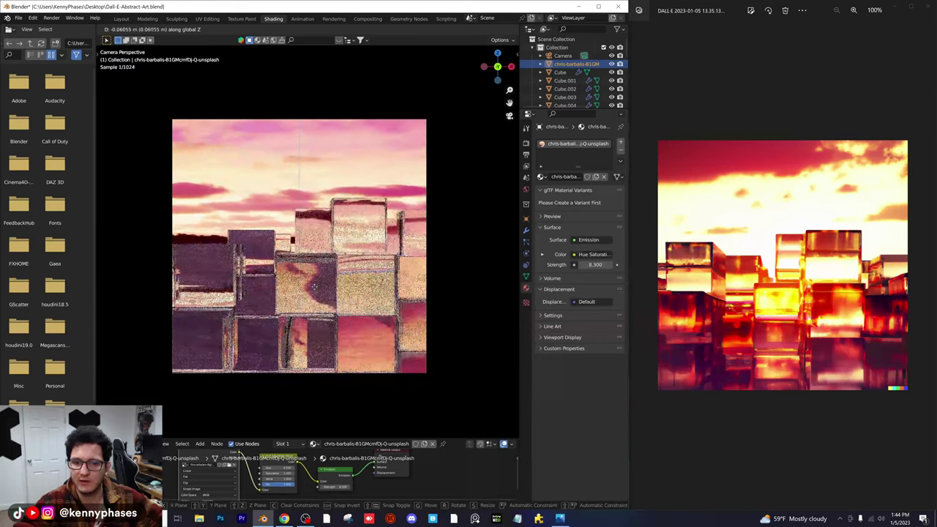
click(282, 303)
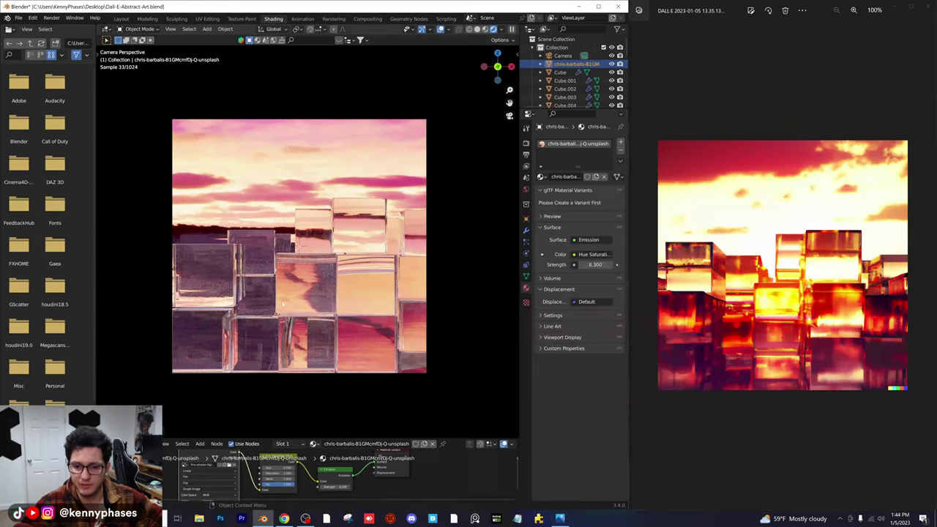
- Enlarge the node editor and try higher saturation values for the backdrop image, including 1.3
drag(336, 438, 347, 336)
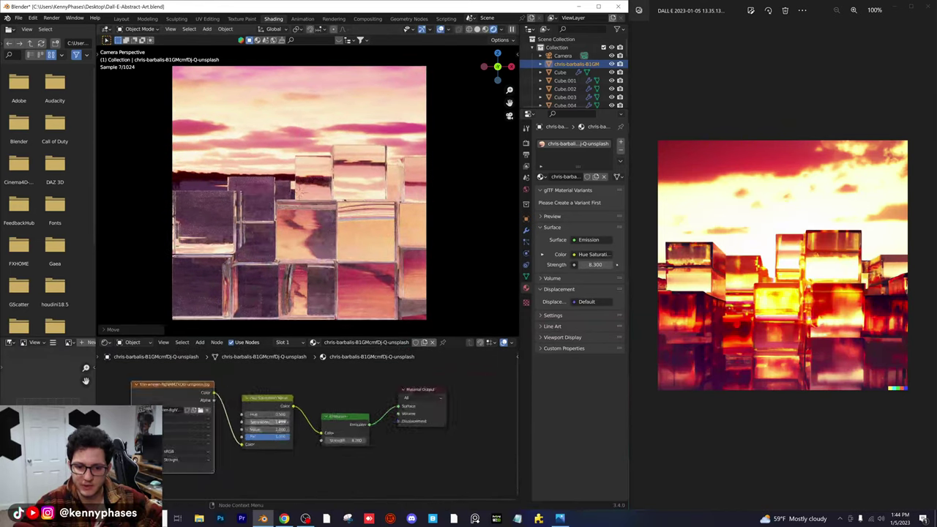
scroll(282, 422, up, 4)
drag(266, 421, 296, 421)
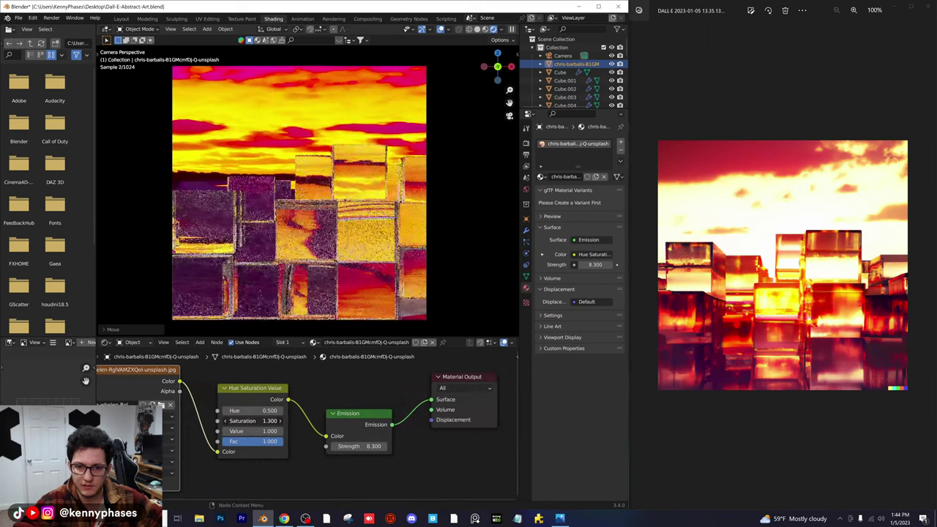
key(ctrl+z)
click(263, 421)
text(1.0)
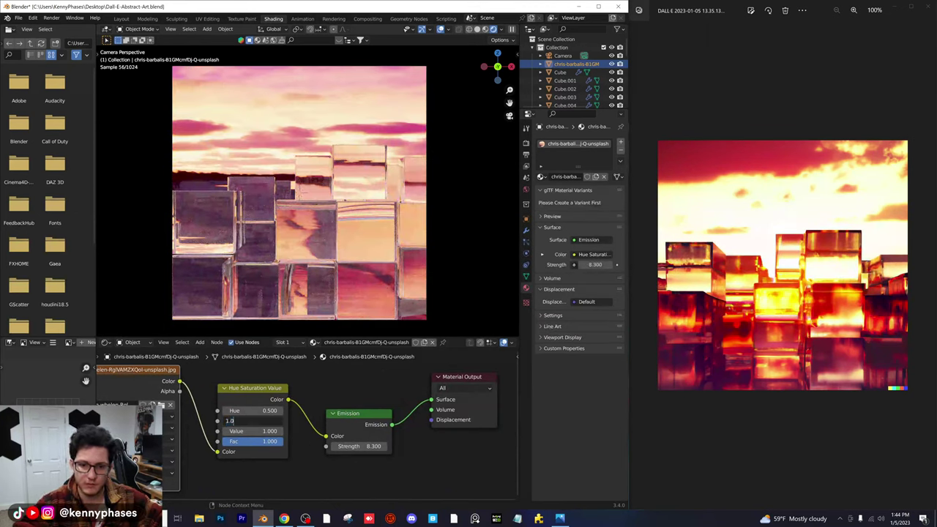
text(2)
key(Return)
- Try a saturation of 1.01 on the Hue Saturation Value node, set it to 1.05, and save the file
click(253, 421)
text(1.)
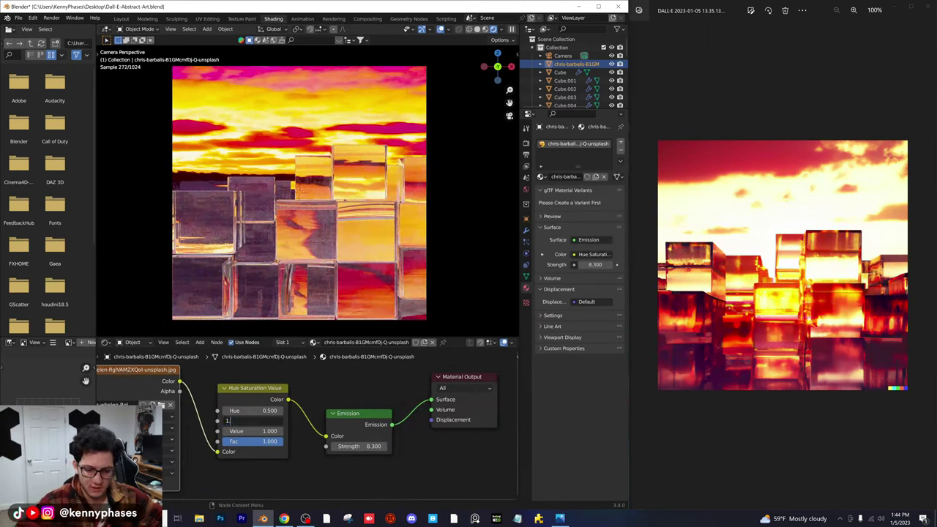
text(01)
key(Return)
click(253, 421)
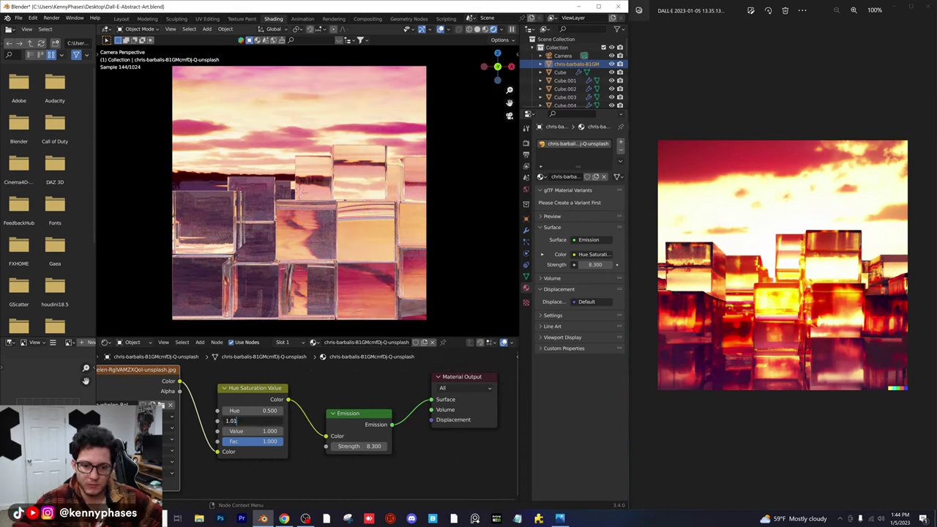
key(BackSpace)
text(5)
key(Return)
key(ctrl+s)
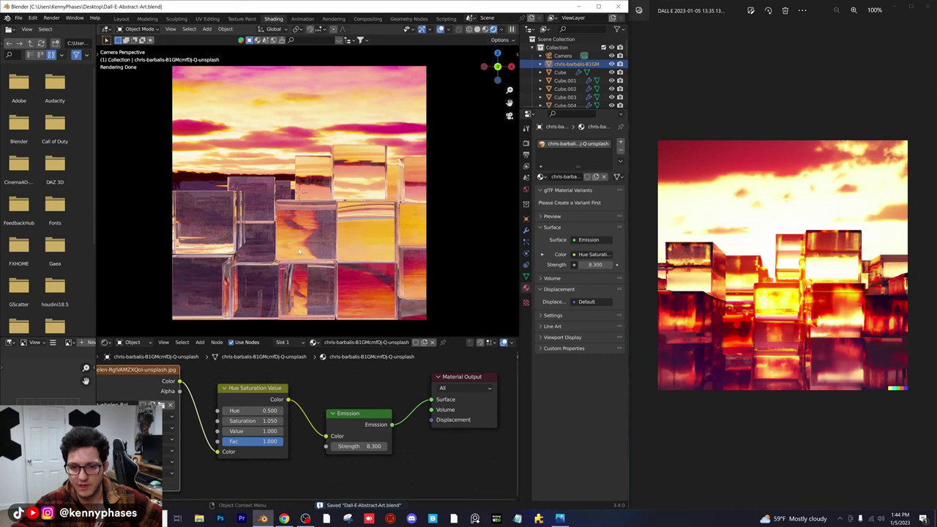
- Try a focal length change and the Panoramic lens type on the camera, and undo the changes
click(563, 55)
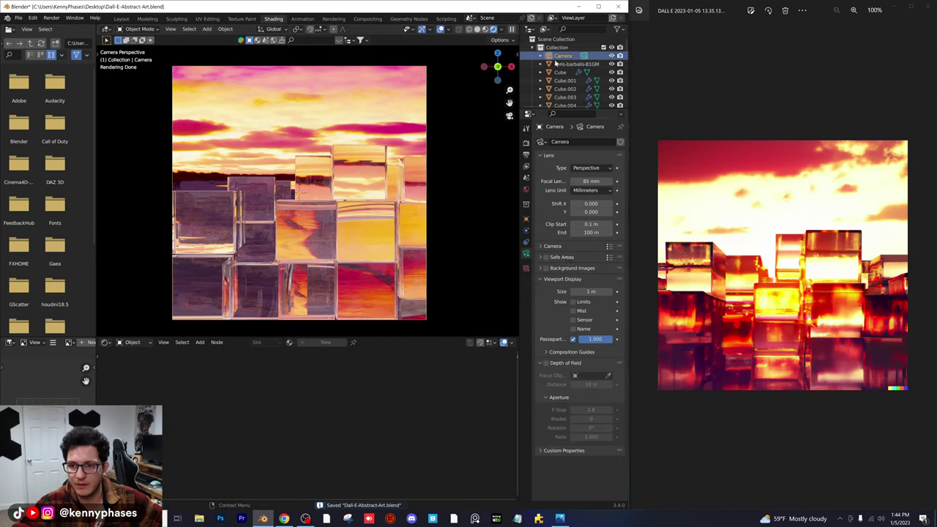
click(579, 169)
click(581, 171)
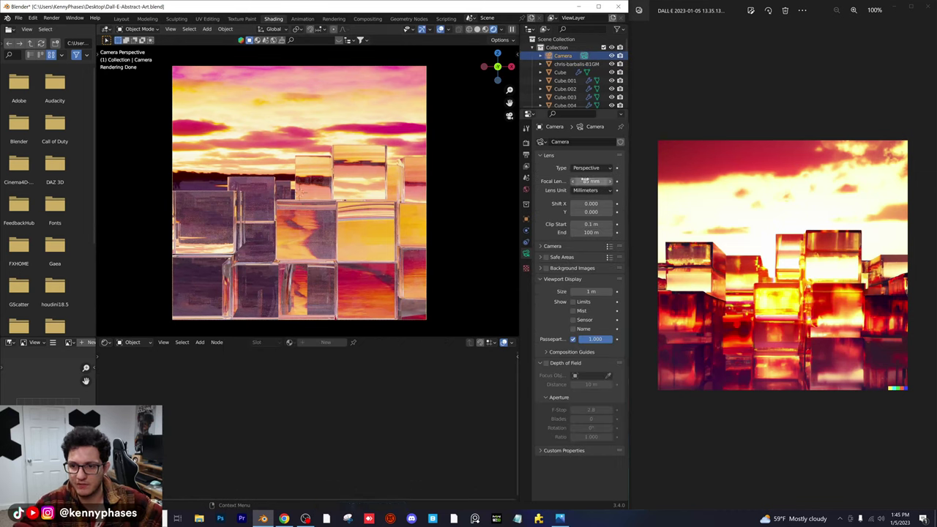
mouse_move(586, 181)
mouse_down()
mouse_move(597, 181)
mouse_move(580, 181)
mouse_up()
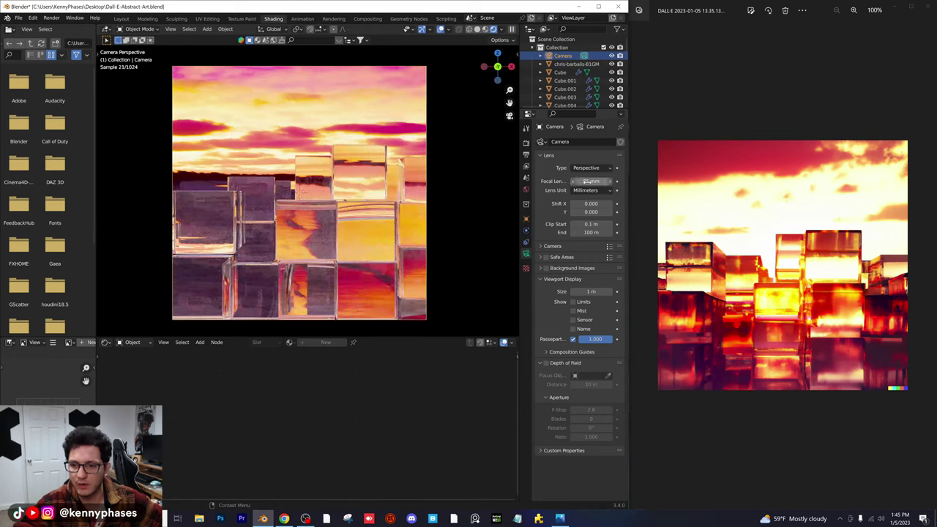
click(587, 168)
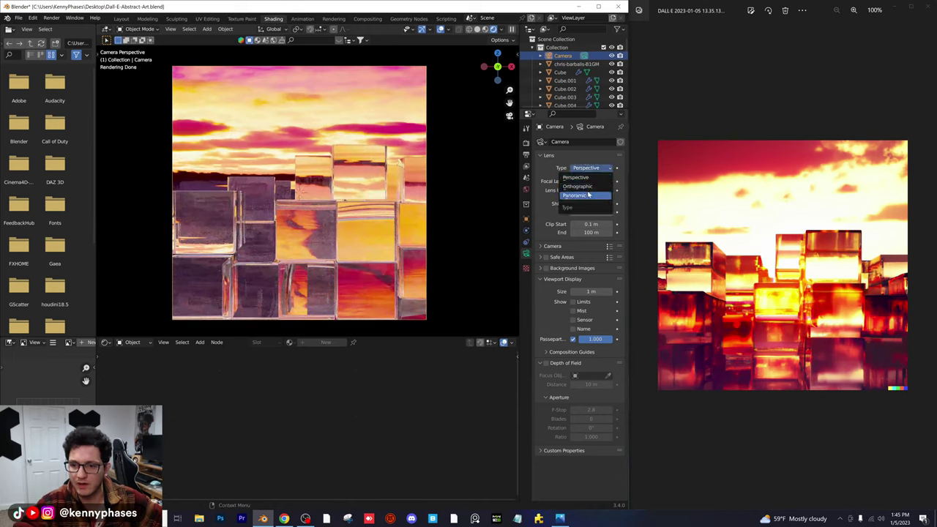
click(576, 196)
mouse_move(591, 190)
mouse_down()
mouse_move(583, 190)
mouse_move(602, 190)
mouse_up()
key(ctrl+z)
key(ctrl+z)
key(ctrl+z)
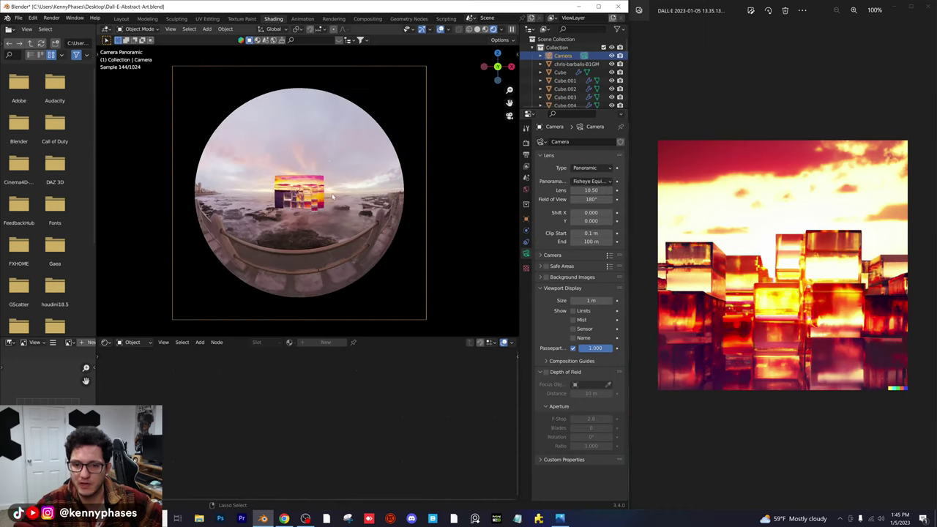
- Save the file and set the final render's max samples to 300 from the Layout workspace
key(ctrl+s)
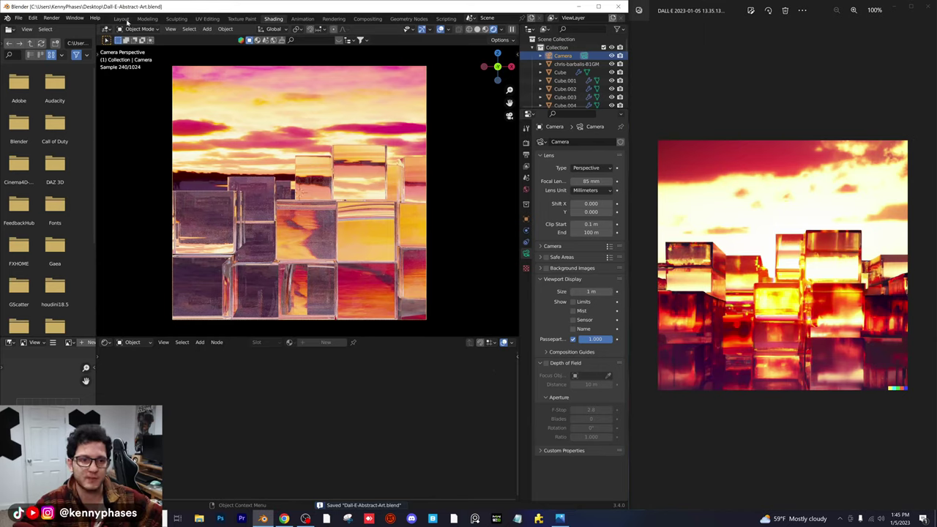
click(121, 18)
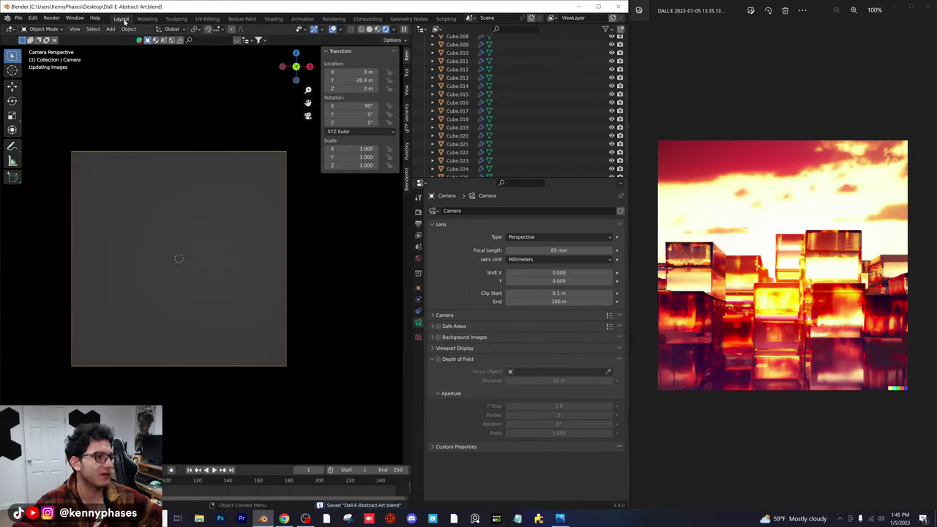
click(418, 212)
click(563, 332)
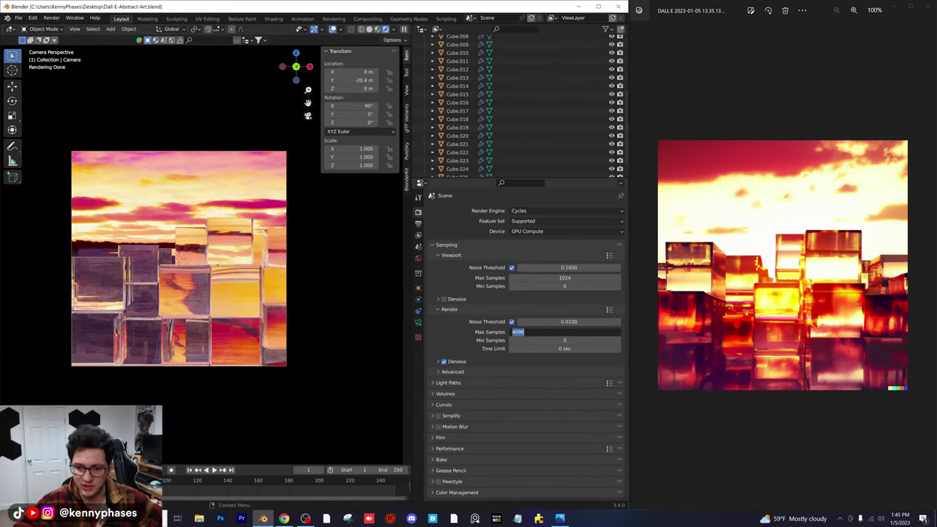
text(300)
key(Return)
scroll(259, 281, up, 3)
shift+middle_drag(259, 281, 265, 280)
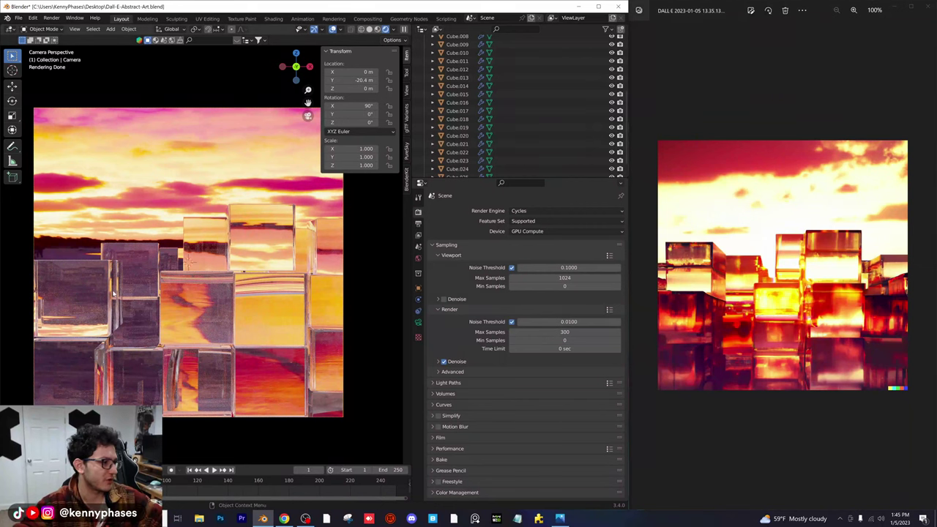
scroll(197, 243, down, 2)
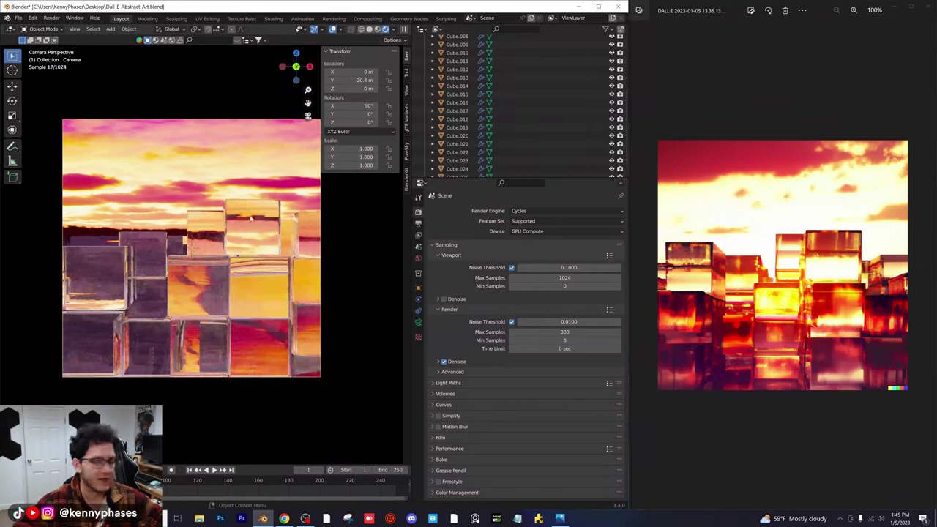
- Set the light path max bounces for diffuse, glossy, transmission, volume and transparent to 2 each
click(483, 383)
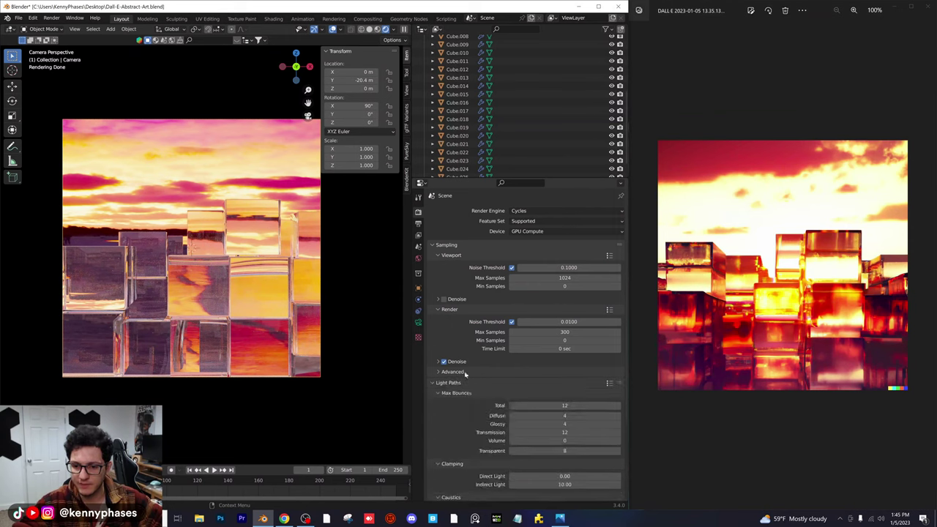
scroll(575, 352, down, 2)
scroll(576, 351, down, 2)
click(568, 299)
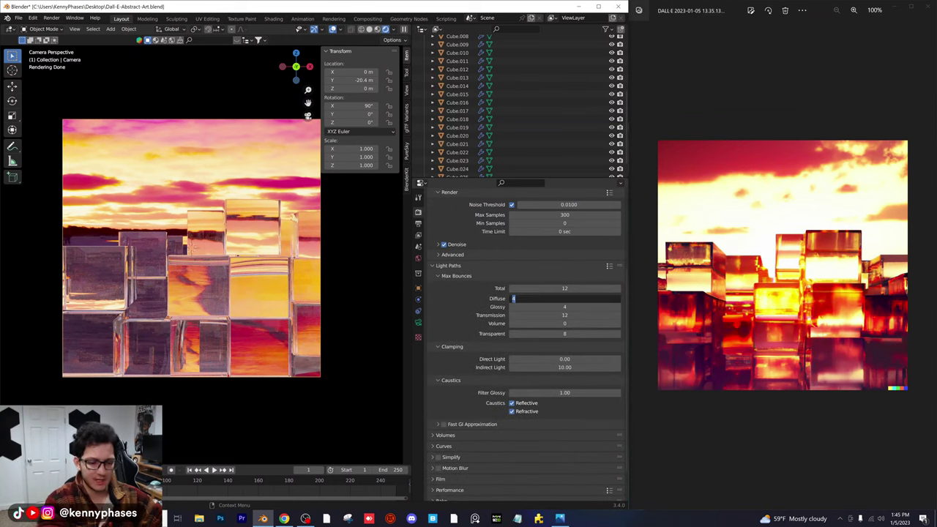
text(2)
key(Tab)
text(2)
key(Tab)
text(2)
key(Tab)
text(2)
key(Tab)
text(2)
key(Return)
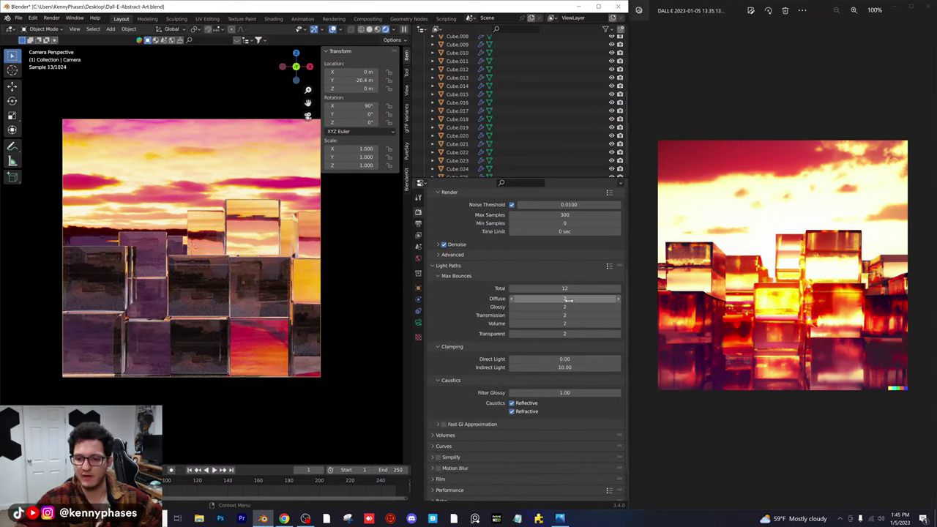
- Raise the transmission bounces to 7 and the transparent bounces to 5
click(619, 316)
click(619, 316)
click(619, 315)
click(619, 314)
click(618, 315)
click(618, 334)
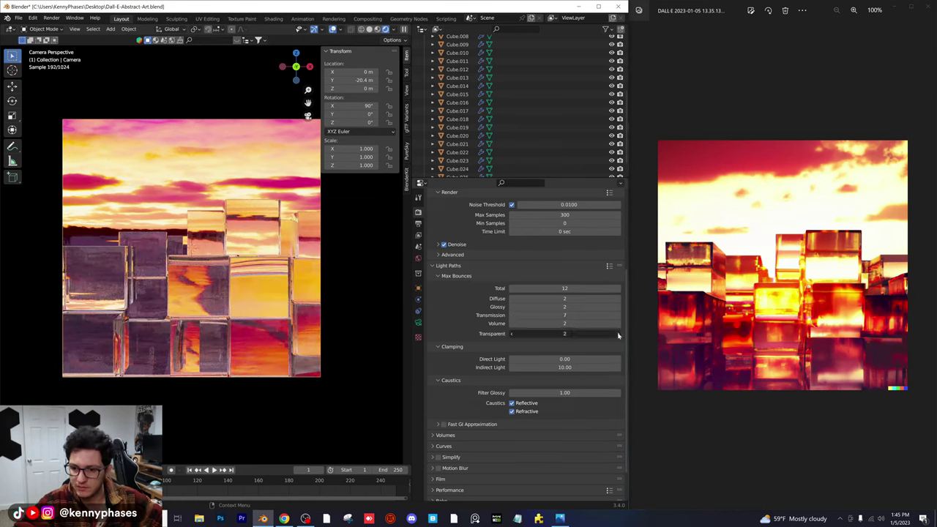
click(618, 334)
click(618, 334)
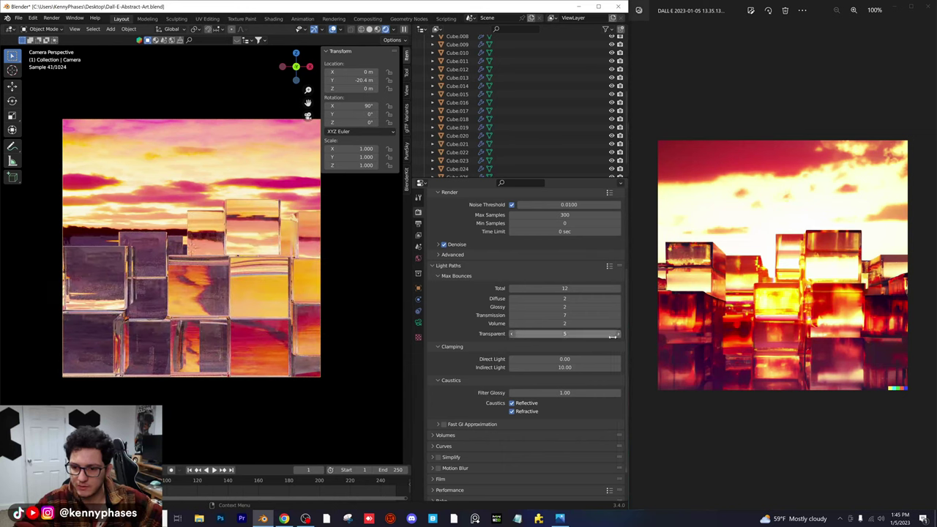
- Set the total light path max bounces to 15 and save the file
click(618, 289)
click(618, 289)
click(618, 289)
key(ctrl+s)
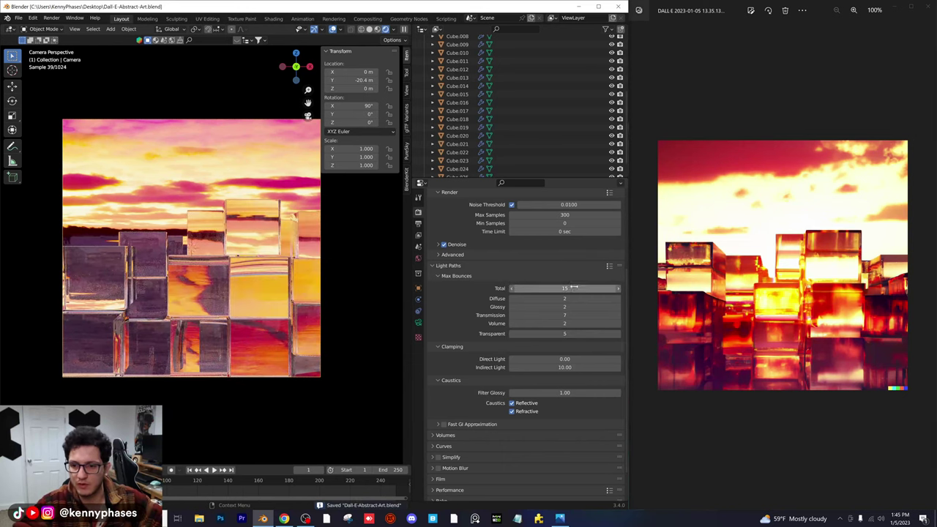
- Set the final render's denoiser to OptiX in the Cycles sampling settings
scroll(505, 293, up, 1)
click(438, 254)
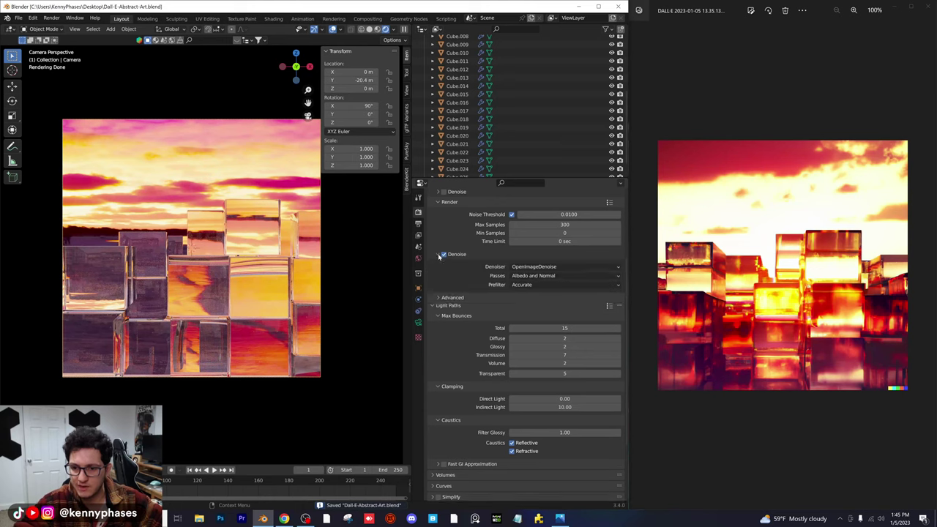
click(564, 267)
scroll(492, 398, down, 2)
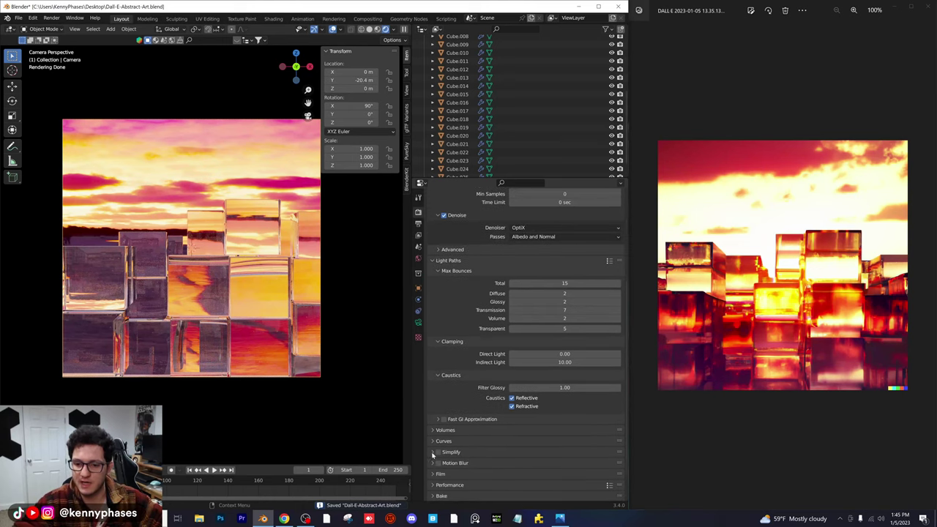
- Disable both reflective and refractive caustics, leave Fast GI Approximation off, save the file, and collapse the clamping and caustics settings
click(443, 419)
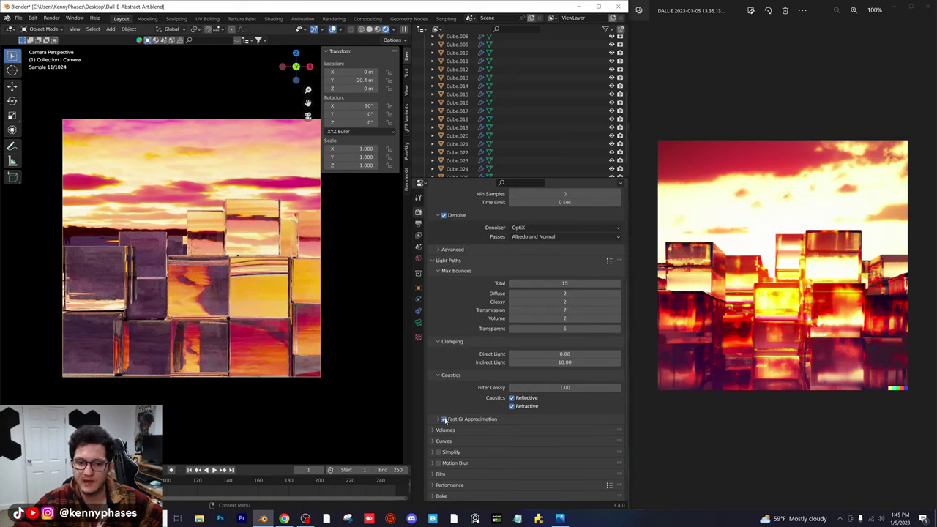
click(511, 399)
click(512, 406)
key(ctrl+s)
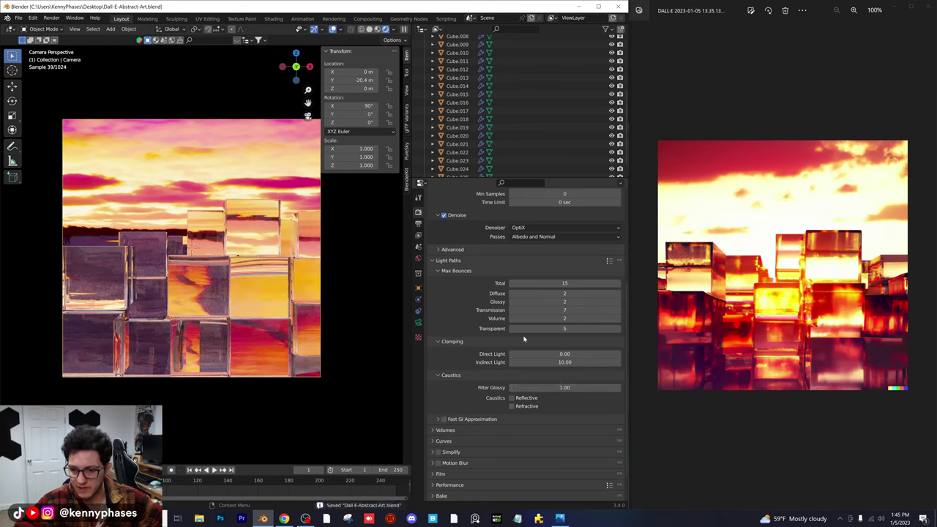
click(437, 342)
click(526, 373)
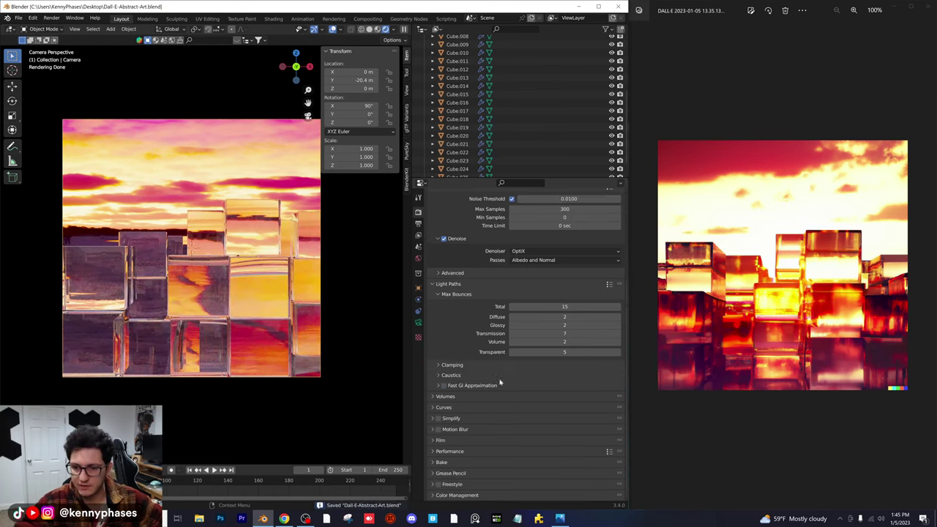
- Save the file with the viewport in solid shading, then render the still image and inspect the glass cubes in the result
scroll(498, 396, up, 5)
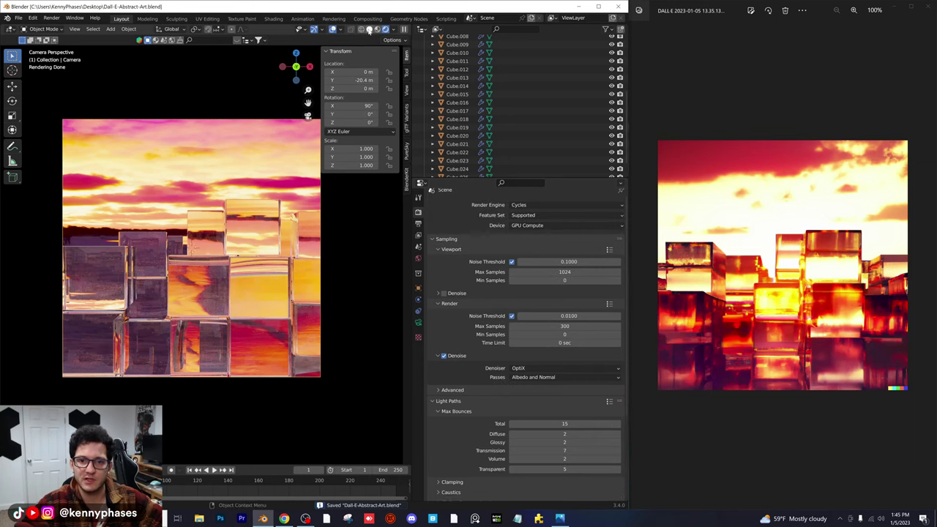
click(370, 29)
key(ctrl+s)
click(69, 18)
click(58, 28)
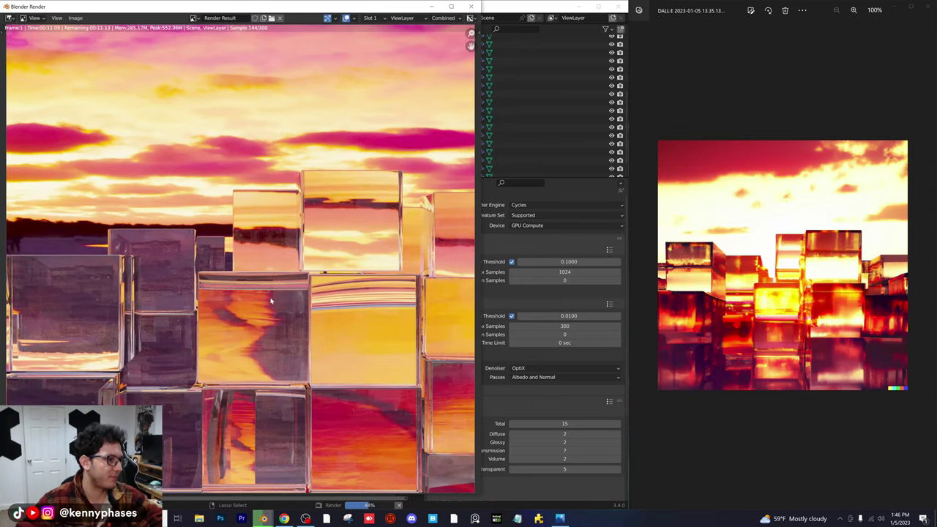
scroll(271, 301, down, 1)
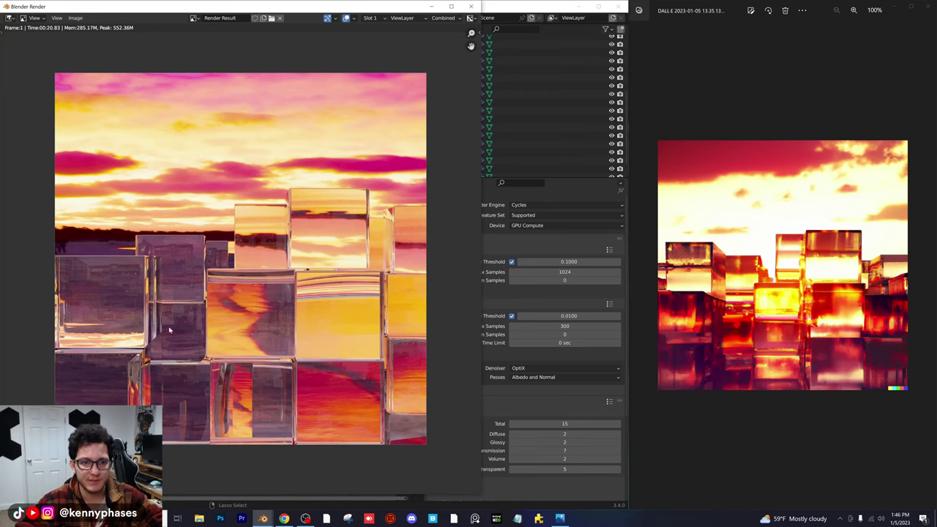
scroll(250, 316, up, 1)
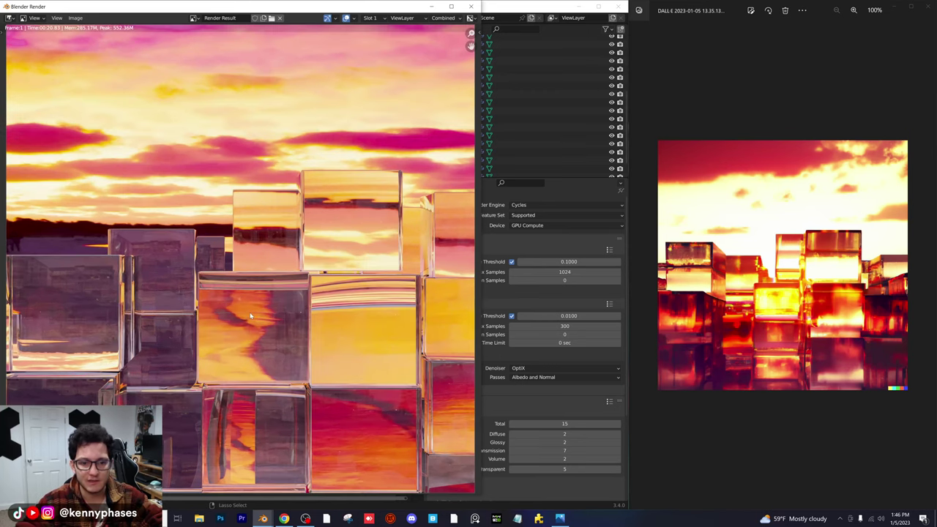
scroll(247, 317, down, 1)
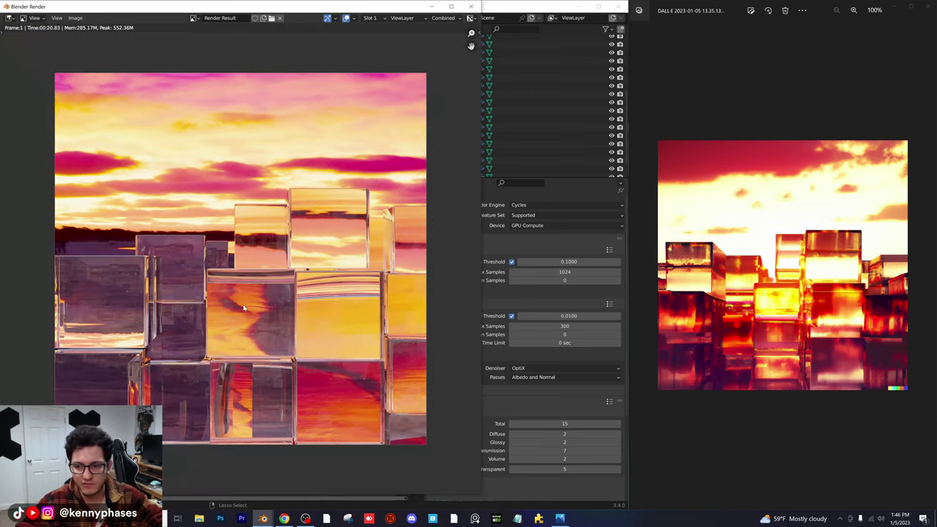